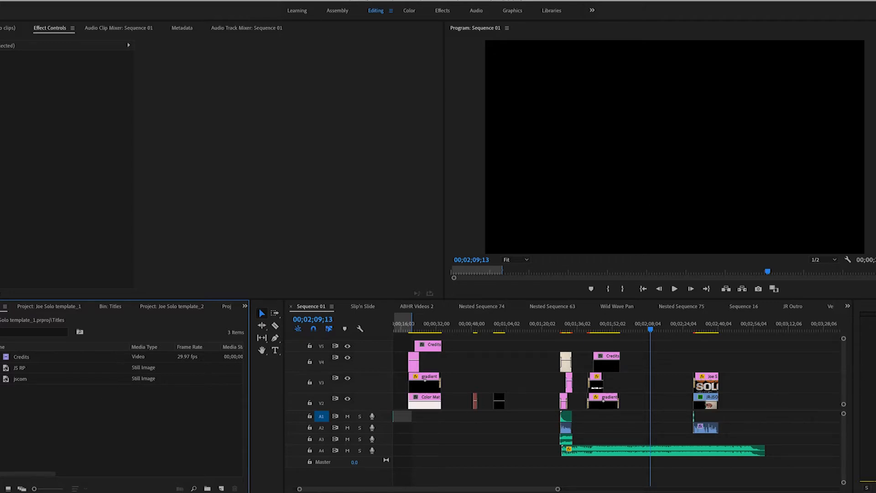
Step: Switch the editing layout to the JR Space workspace
{"action": "left_click", "coordinate": [240, 0]}
{"action": "mouse_move", "coordinate": [258, 1]}
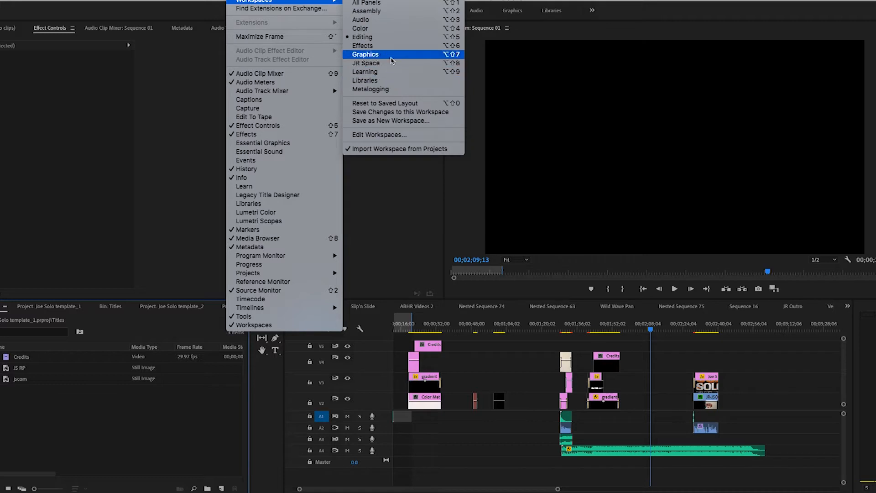
{"action": "key", "text": "Escape"}
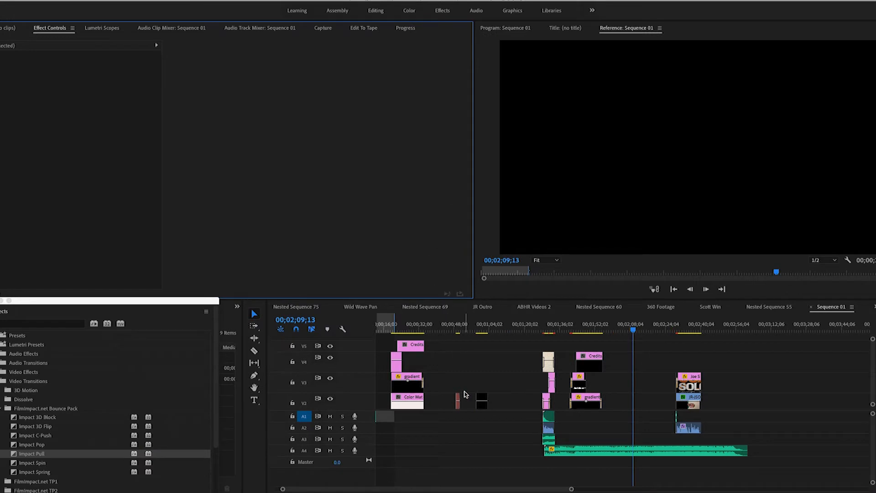
Step: Look through the stacked video tracks of Sequence 01 to examine how the template's clips are arranged
{"action": "left_click", "coordinate": [762, 368]}
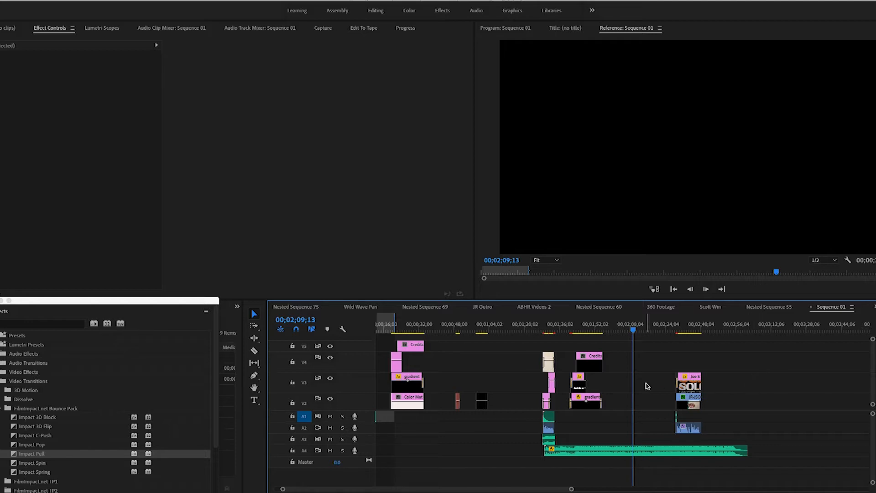
{"action": "scroll", "coordinate": [612, 411], "scroll_direction": "down", "scroll_amount": 2}
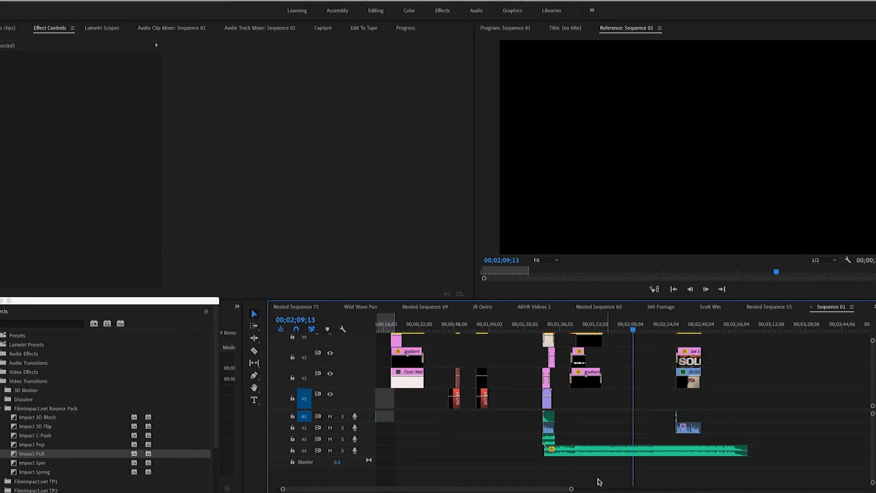
{"action": "scroll", "coordinate": [594, 391], "scroll_direction": "up", "scroll_amount": 3}
{"action": "scroll", "coordinate": [594, 390], "scroll_direction": "down", "scroll_amount": 3}
{"action": "scroll", "coordinate": [596, 389], "scroll_direction": "up", "scroll_amount": 3}
{"action": "scroll", "coordinate": [600, 387], "scroll_direction": "down", "scroll_amount": 3}
{"action": "scroll", "coordinate": [600, 387], "scroll_direction": "up", "scroll_amount": 3}
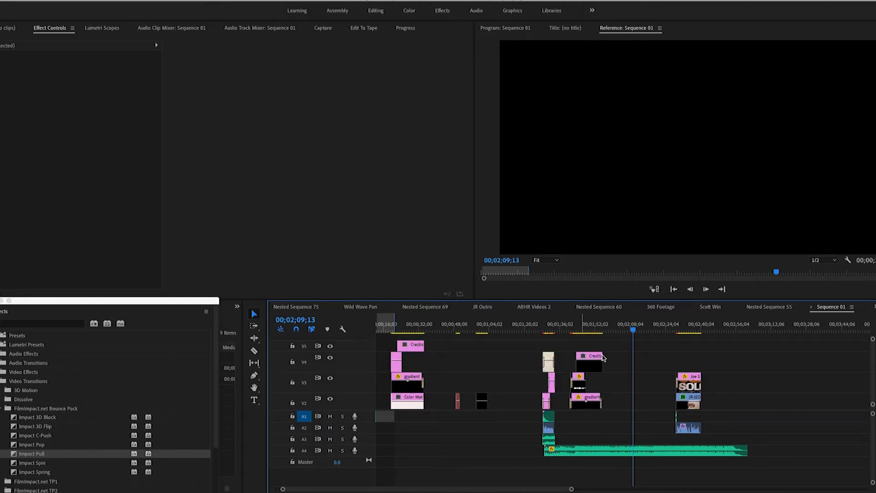
{"action": "scroll", "coordinate": [607, 362], "scroll_direction": "down", "scroll_amount": 3}
{"action": "scroll", "coordinate": [608, 364], "scroll_direction": "up", "scroll_amount": 3}
{"action": "scroll", "coordinate": [604, 387], "scroll_direction": "down", "scroll_amount": 3}
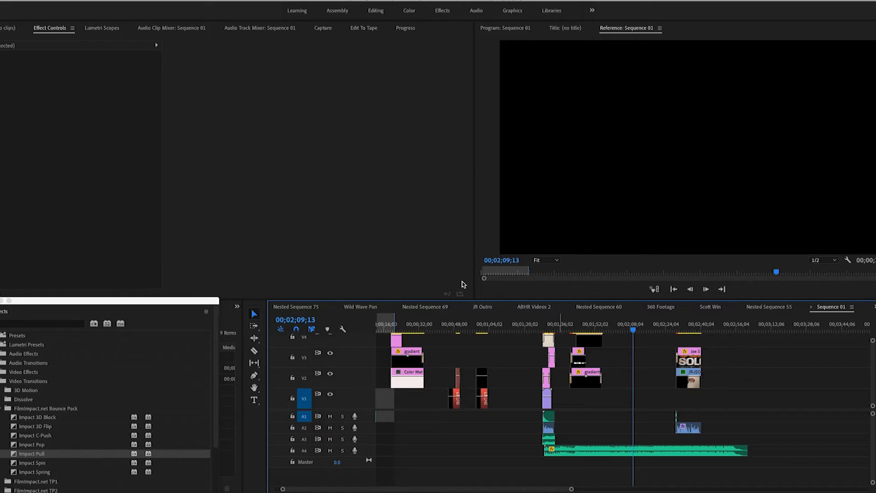
{"action": "left_click", "coordinate": [48, 0]}
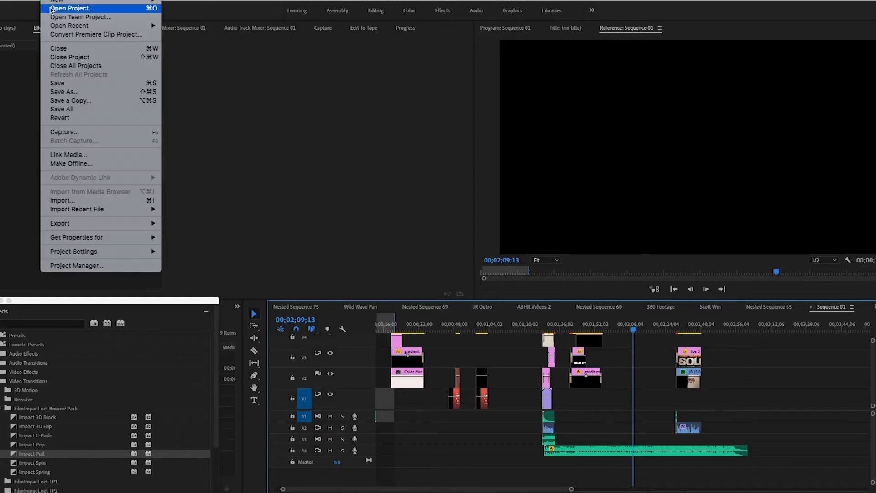
{"action": "left_click", "coordinate": [51, 9]}
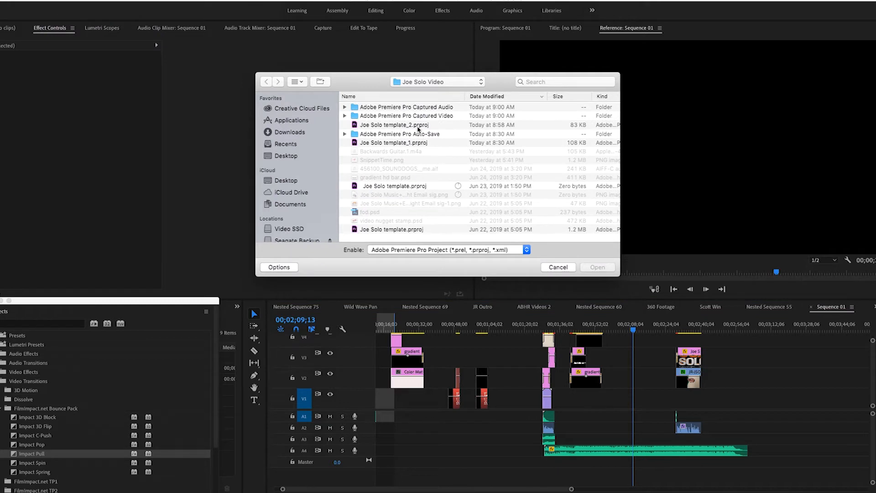
{"action": "left_click", "coordinate": [559, 267]}
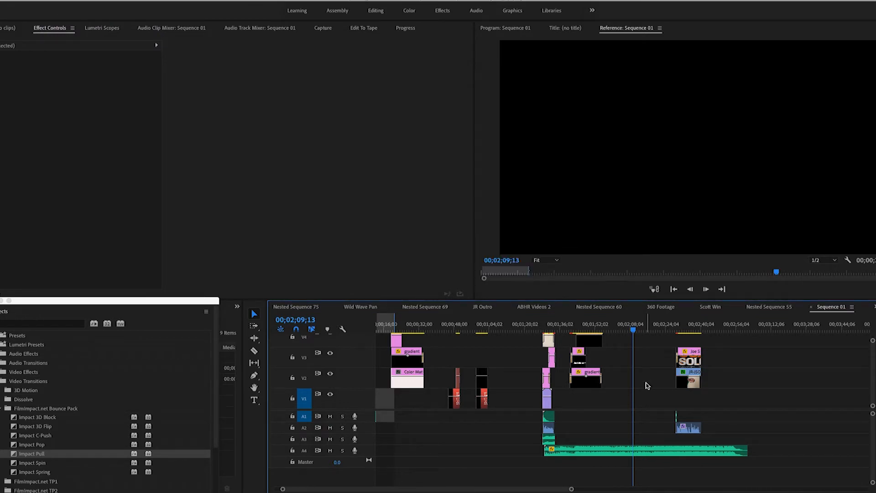
Step: Preview the outro and the credits section of the sequence, and select the gradient bar clip under the credits
{"action": "left_click", "coordinate": [550, 324]}
{"action": "left_click", "coordinate": [686, 323]}
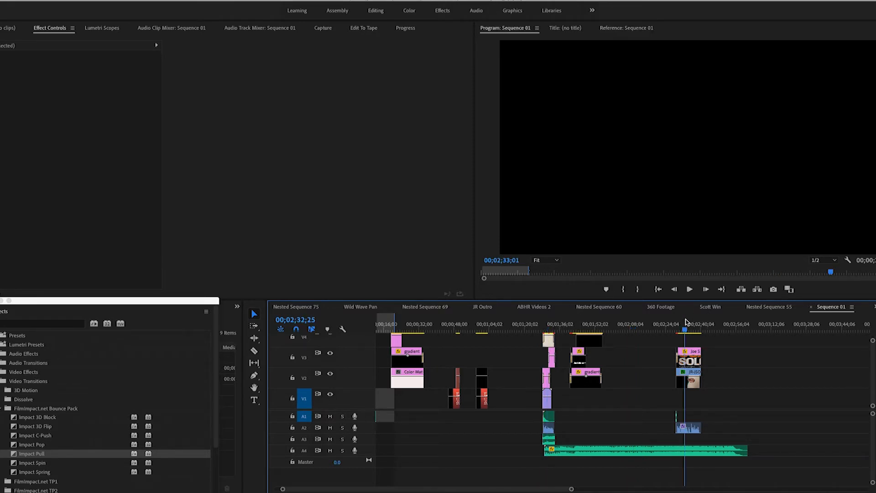
{"action": "left_click_drag", "start_coordinate": [572, 324], "coordinate": [585, 323]}
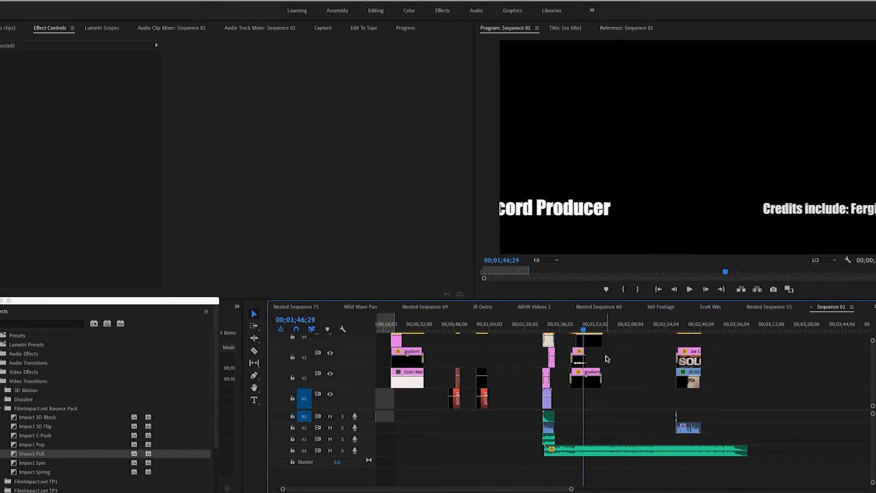
{"action": "left_click", "coordinate": [592, 379]}
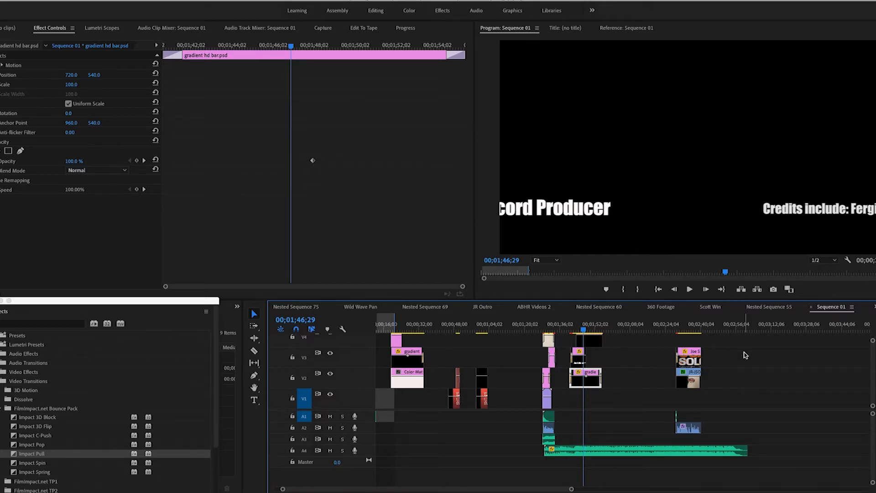
Step: Bring JR-JSContent.MOV from the Downloads folder in Finder onto tracks V1 and A1 at 00;03;12;08, past the existing clips
{"action": "left_click", "coordinate": [771, 325]}
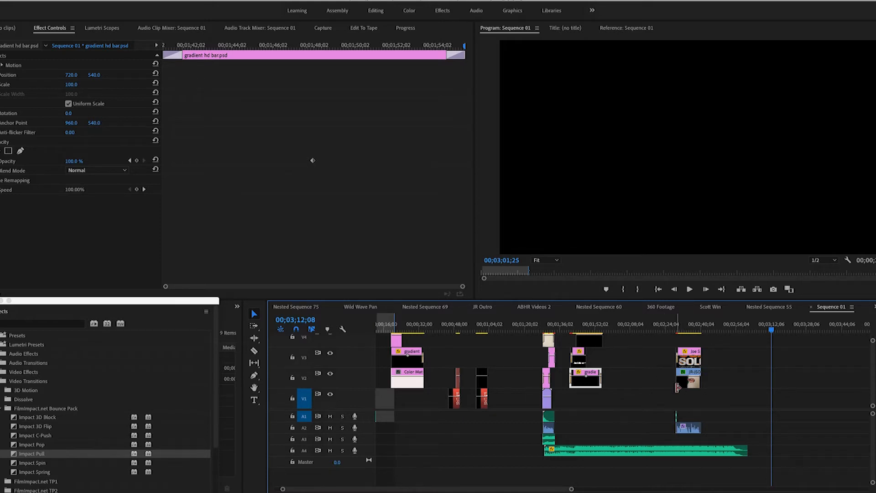
{"action": "key", "text": "ctrl+s"}
{"action": "key", "text": "super+Tab"}
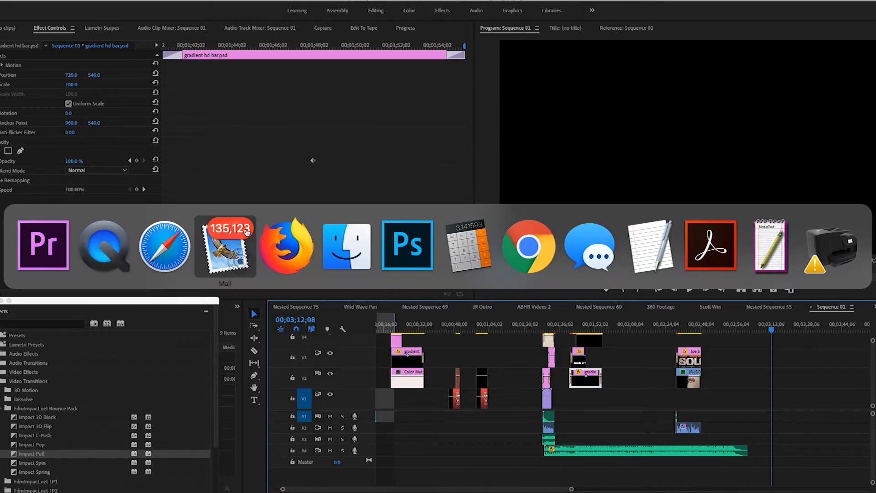
{"action": "left_click", "coordinate": [341, 247]}
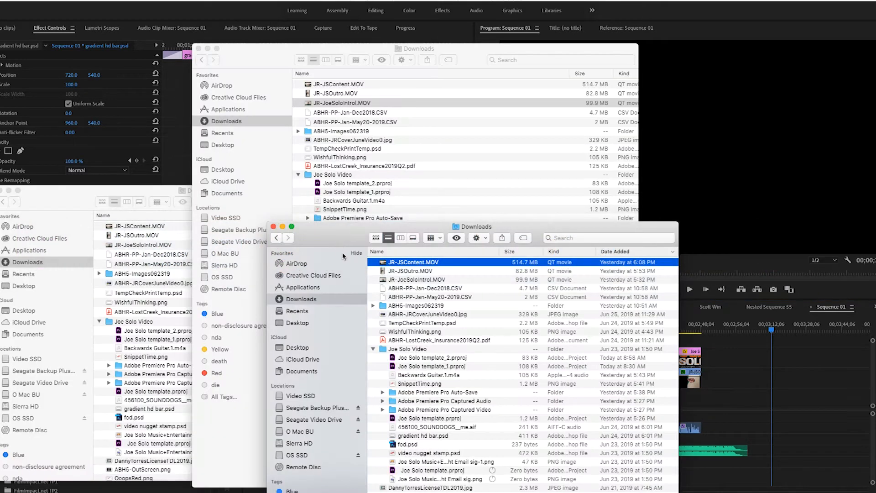
{"action": "left_click", "coordinate": [404, 272]}
{"action": "left_click", "coordinate": [399, 265]}
{"action": "left_click_drag", "start_coordinate": [383, 264], "coordinate": [776, 420]}
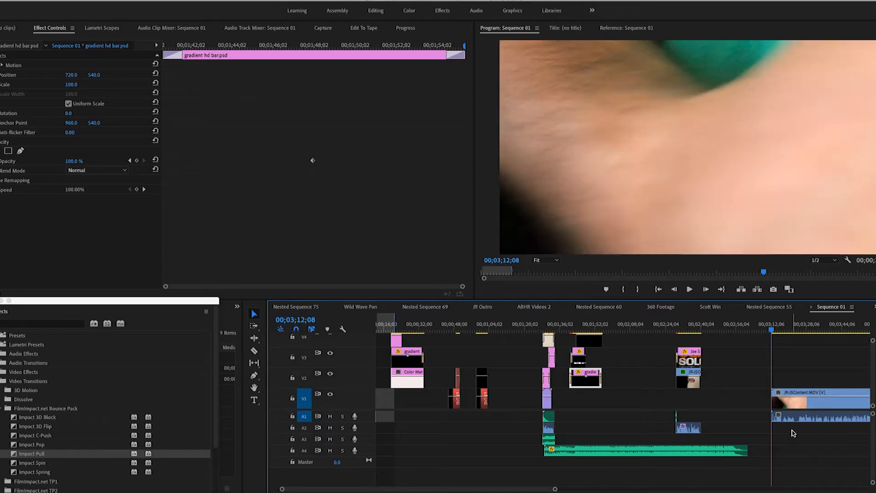
Step: Set the scale of the JR-JSContent.MOV clip to 50 with the playhead at 00;03;36;03
{"action": "scroll", "coordinate": [791, 433], "scroll_direction": "right", "scroll_amount": 5}
{"action": "left_click", "coordinate": [659, 325]}
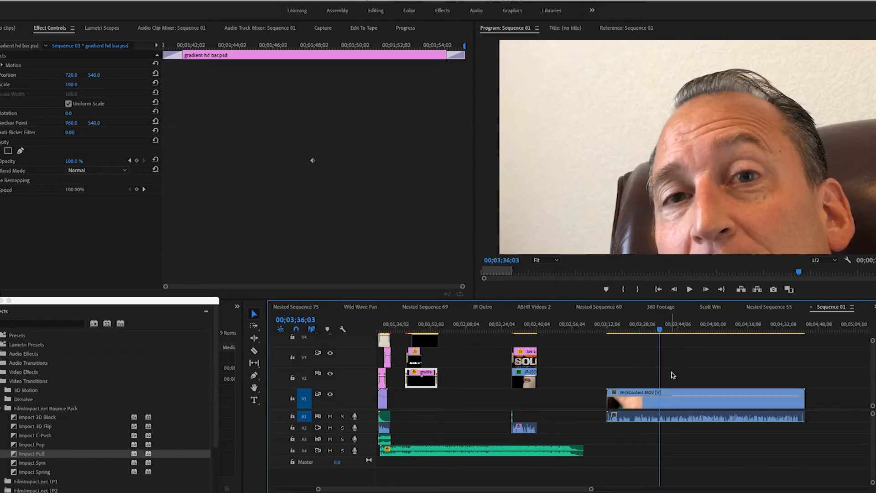
{"action": "left_click", "coordinate": [675, 398]}
{"action": "left_click", "coordinate": [84, 89]}
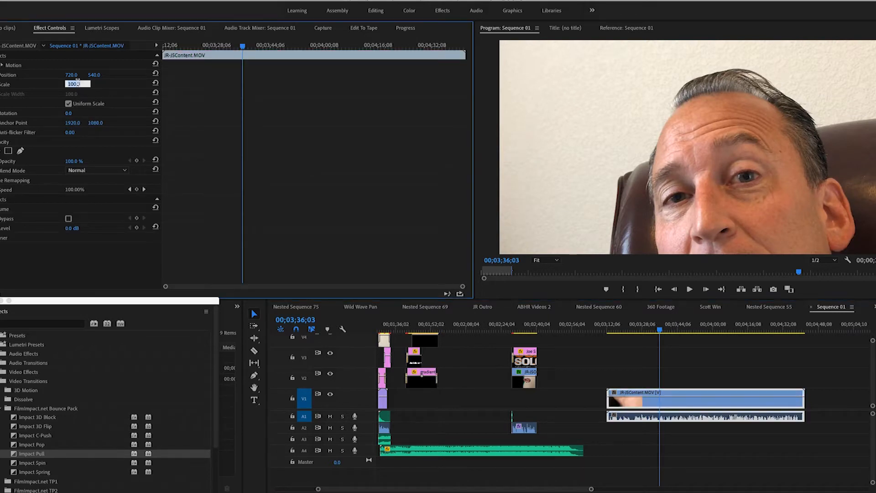
{"action": "type", "text": "50"}
{"action": "key", "text": "Return"}
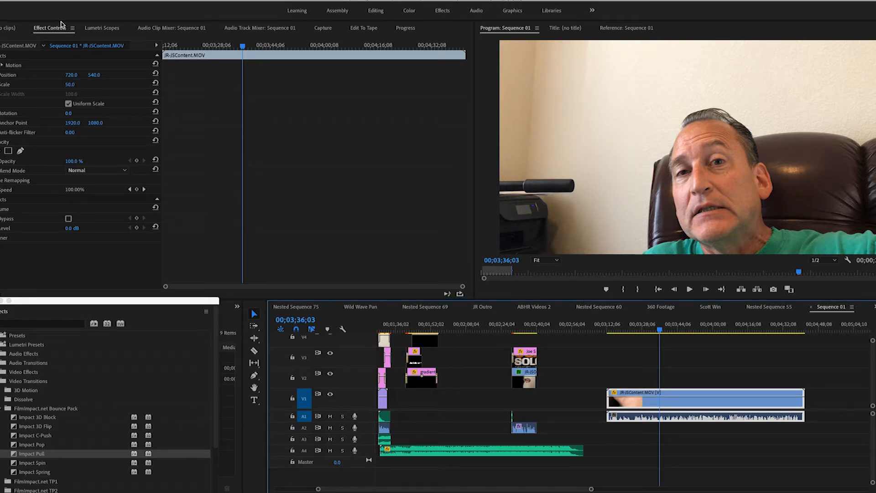
Step: Check the audio track mixer and examine the audio effects applied to the JR-JSOutro.MOV clip
{"action": "left_click", "coordinate": [238, 28]}
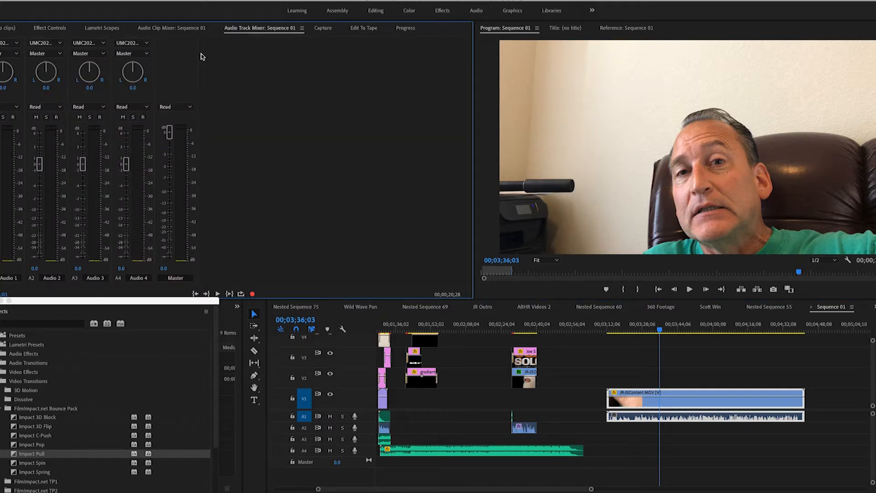
{"action": "left_click", "coordinate": [52, 28]}
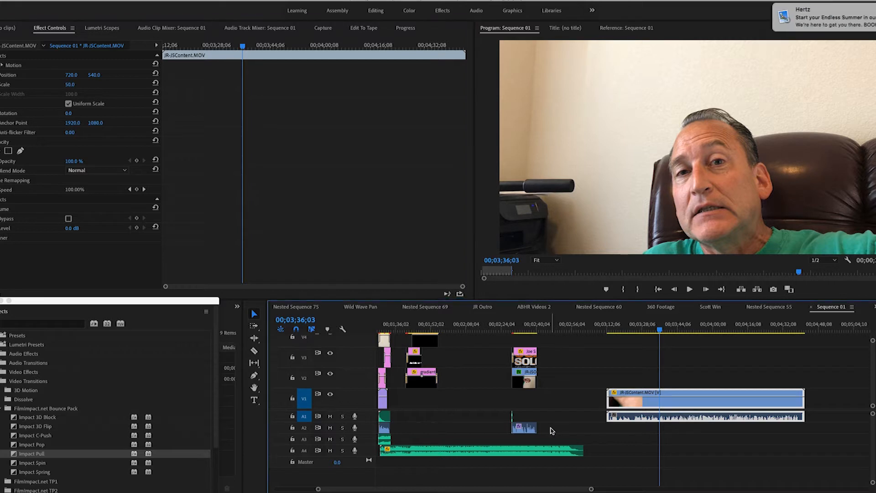
{"action": "left_click", "coordinate": [525, 429]}
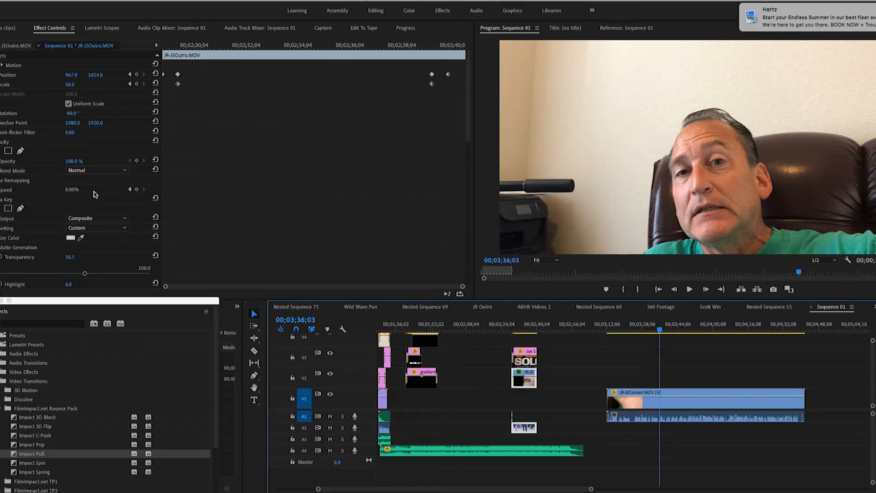
{"action": "scroll", "coordinate": [95, 194], "scroll_direction": "down", "scroll_amount": 5}
{"action": "left_click", "coordinate": [37, 238]}
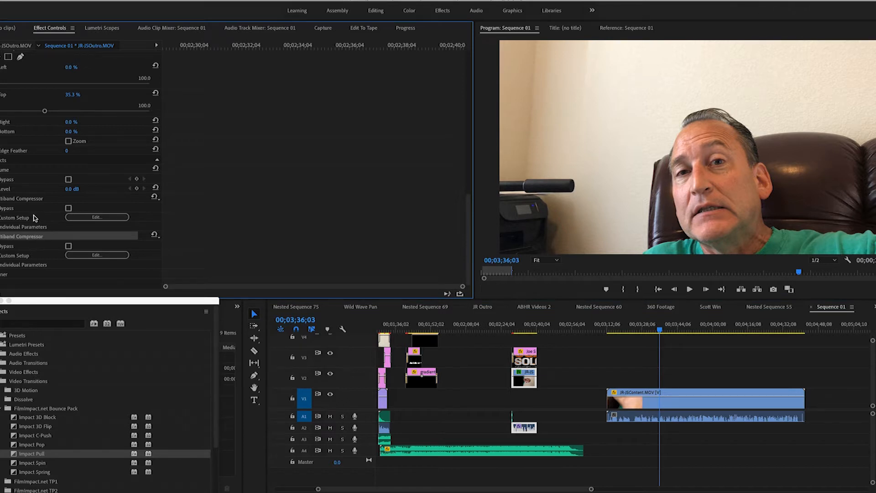
{"action": "left_click", "coordinate": [30, 199], "text": "super"}
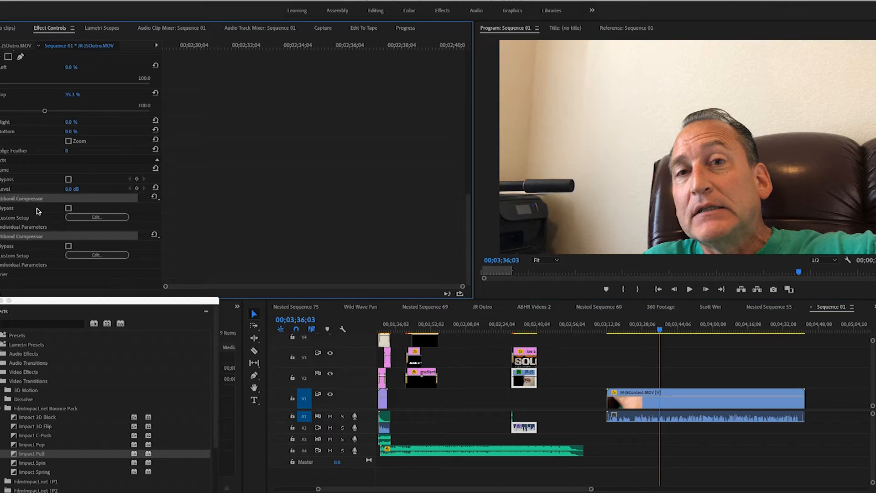
Step: Search the effects for "compres" and apply the Multiband Compressor to the JR-JSContent.MOV clip
{"action": "left_click", "coordinate": [655, 407]}
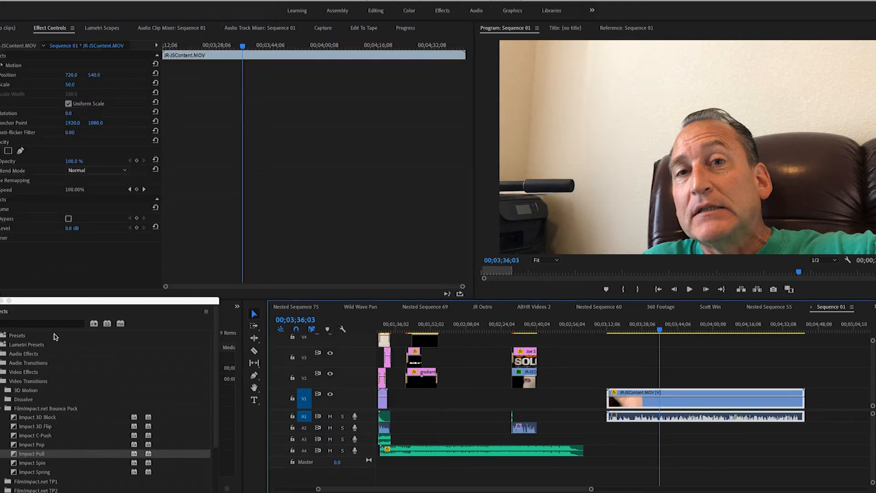
{"action": "left_click", "coordinate": [32, 324]}
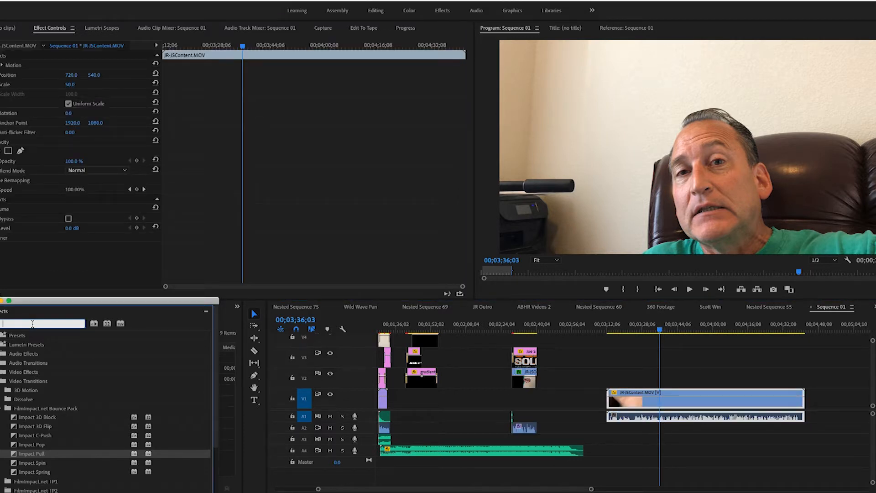
{"action": "type", "text": "compresso"}
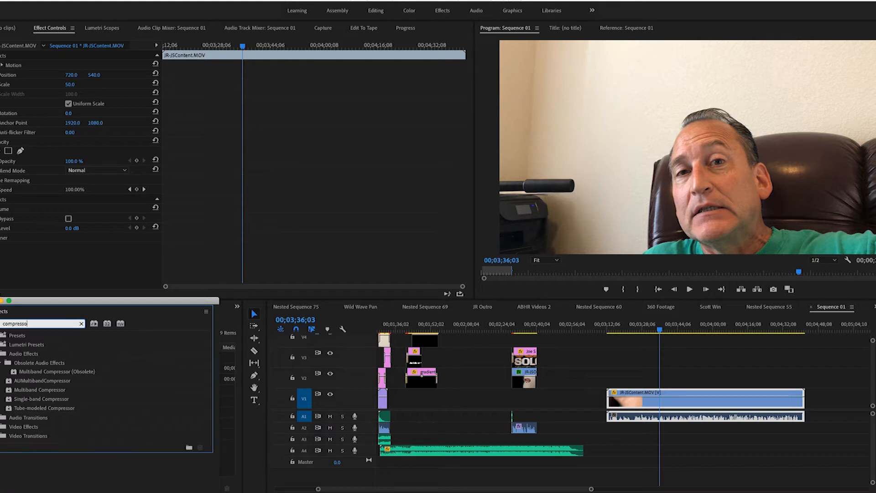
{"action": "key", "text": "BackSpace"}
{"action": "type", "text": "er"}
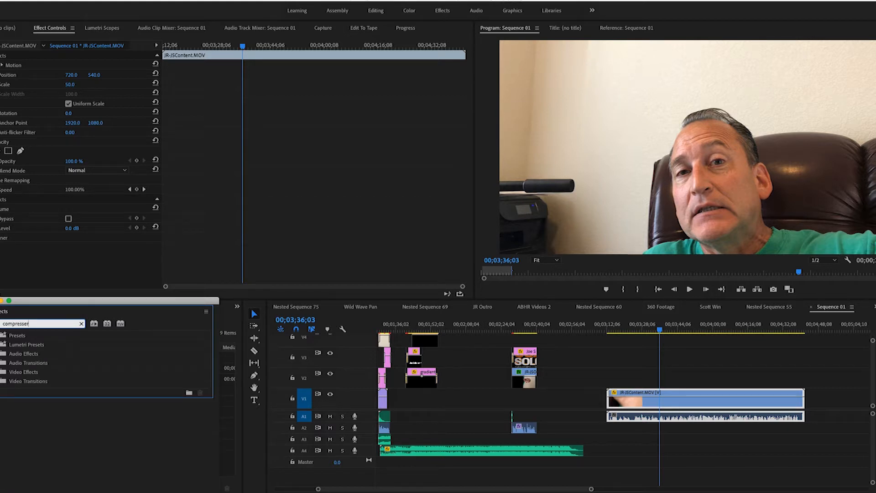
{"action": "key", "text": "BackSpace"}
{"action": "key", "text": "BackSpace"}
{"action": "key", "text": "BackSpace"}
{"action": "key", "text": "BackSpace"}
{"action": "key", "text": "BackSpace"}
{"action": "key", "text": "BackSpace"}
{"action": "key", "text": "BackSpace"}
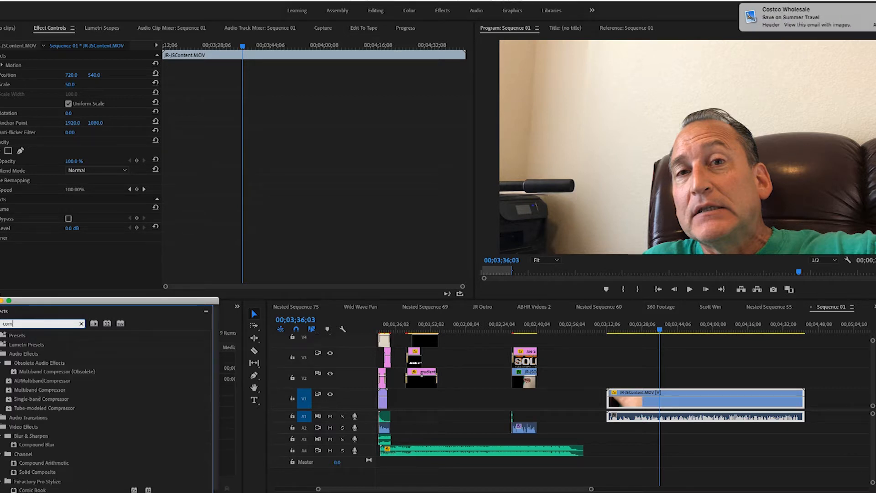
{"action": "type", "text": "pres"}
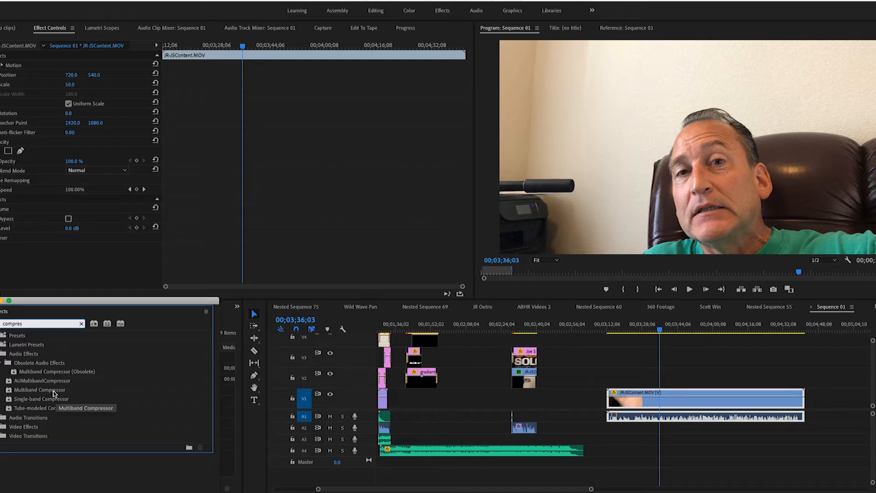
{"action": "left_click", "coordinate": [51, 392]}
{"action": "left_click_drag", "start_coordinate": [54, 392], "coordinate": [84, 264]}
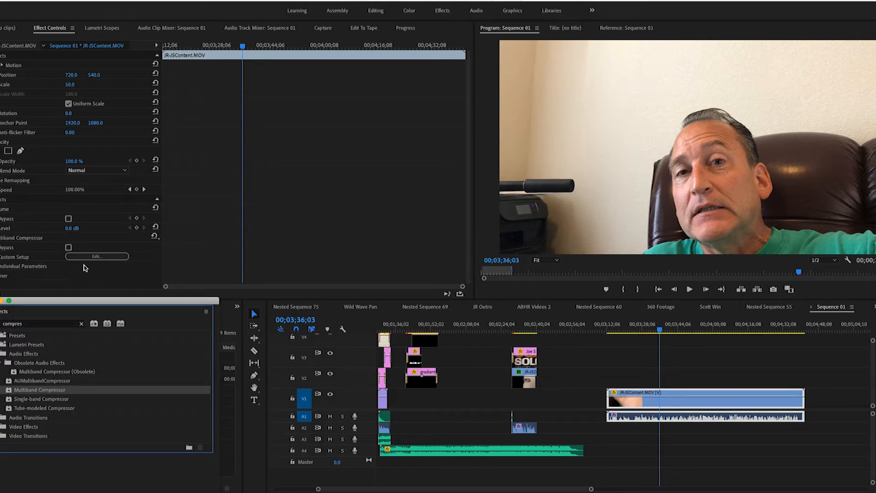
Step: Raise the Multiband Compressor's output gain to 6 dB on the JR-JSContent.MOV clip while playing it, and close the effect editor
{"action": "left_click", "coordinate": [91, 256]}
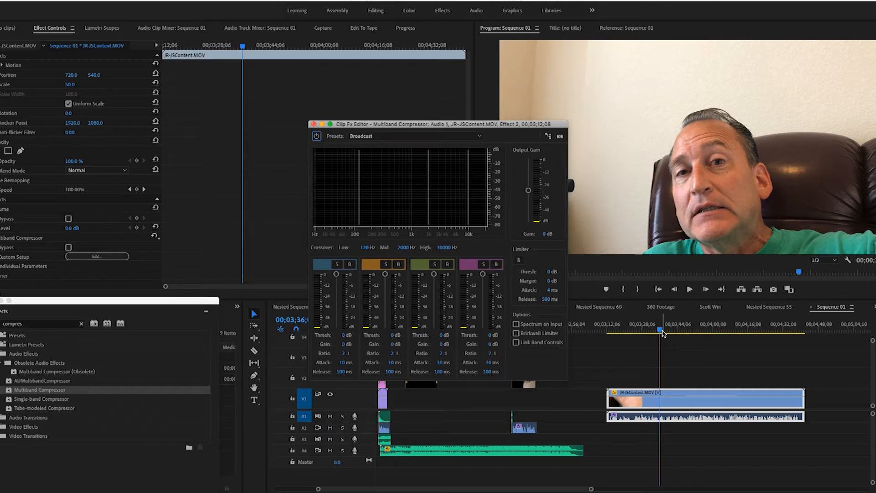
{"action": "left_click", "coordinate": [660, 330]}
{"action": "key", "text": "space"}
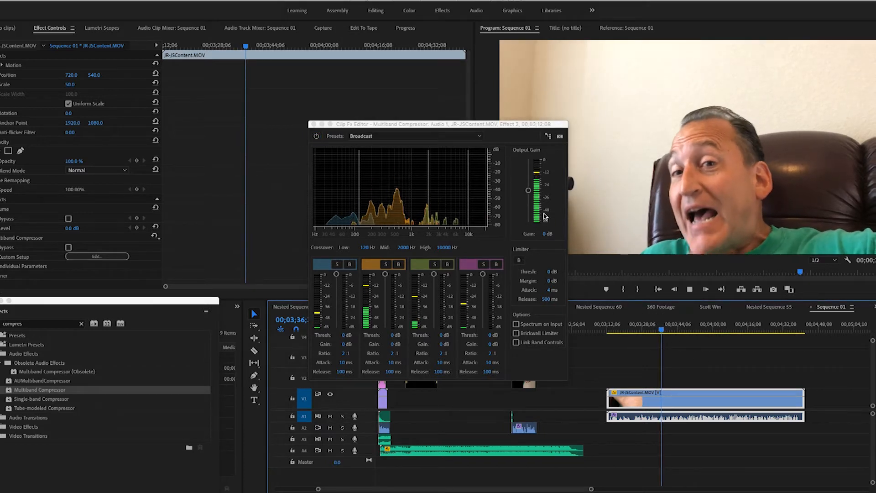
{"action": "left_click_drag", "start_coordinate": [528, 192], "coordinate": [529, 179]}
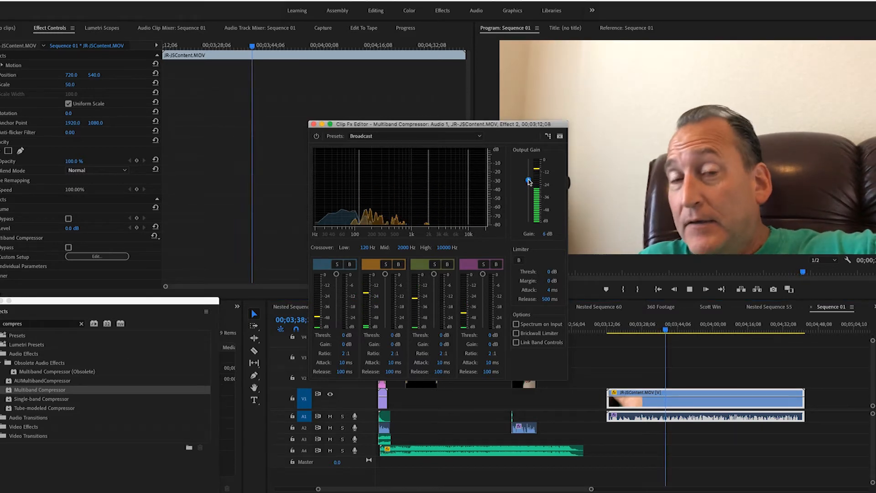
{"action": "left_click", "coordinate": [314, 124]}
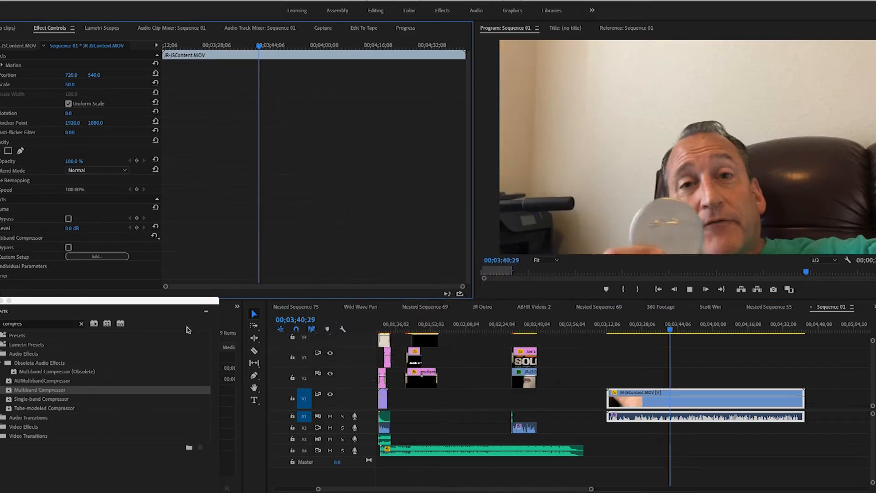
Step: Add a second Multiband Compressor to the JR-JSContent.MOV clip and set it to the Classical Master preset
{"action": "left_click_drag", "start_coordinate": [54, 387], "coordinate": [69, 279]}
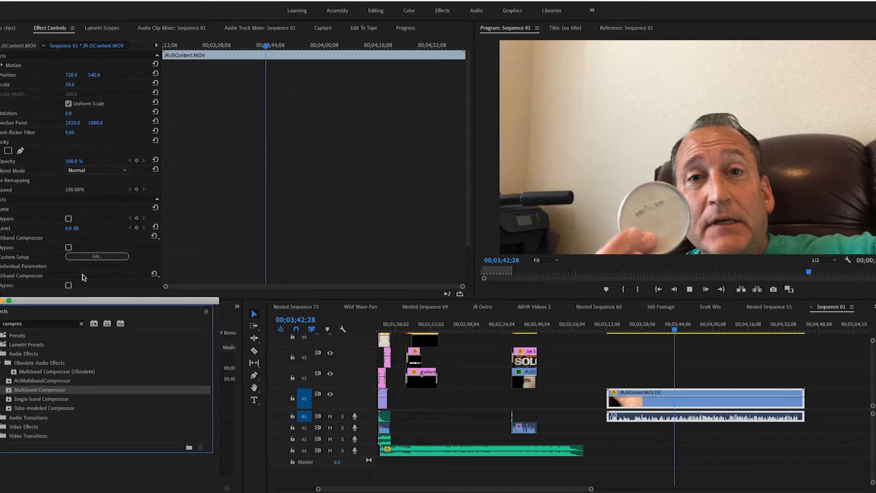
{"action": "scroll", "coordinate": [64, 255], "scroll_direction": "down", "scroll_amount": 3}
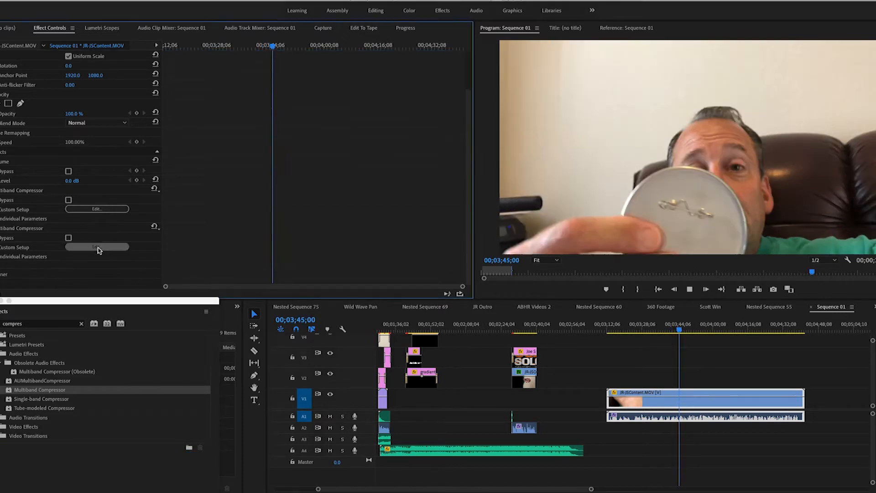
{"action": "left_click", "coordinate": [97, 247]}
{"action": "left_click", "coordinate": [401, 136]}
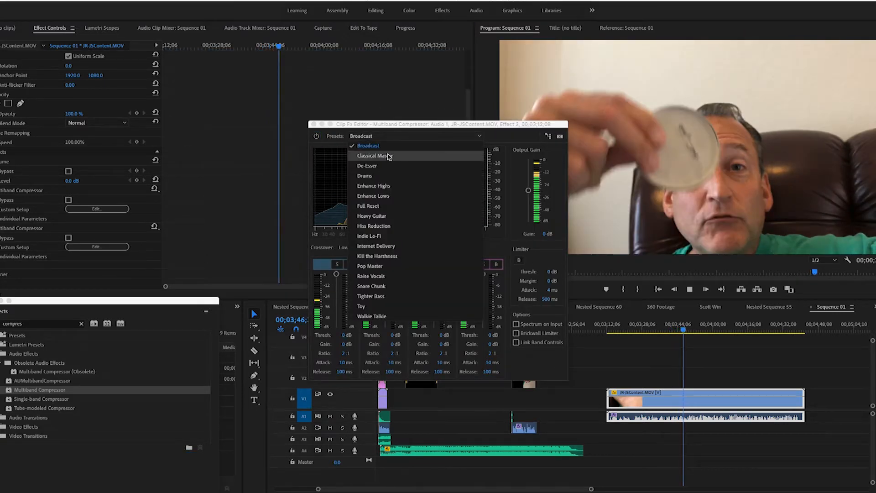
{"action": "left_click", "coordinate": [388, 156]}
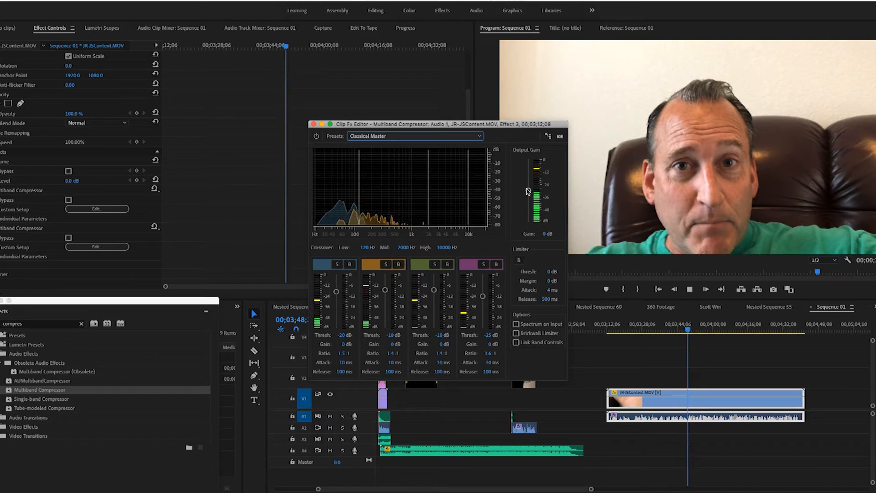
Step: Raise the second Multiband Compressor's output gain to 4 dB, close its editor and stop playback
{"action": "left_click_drag", "start_coordinate": [529, 191], "coordinate": [530, 186]}
{"action": "left_click_drag", "start_coordinate": [531, 181], "coordinate": [530, 183]}
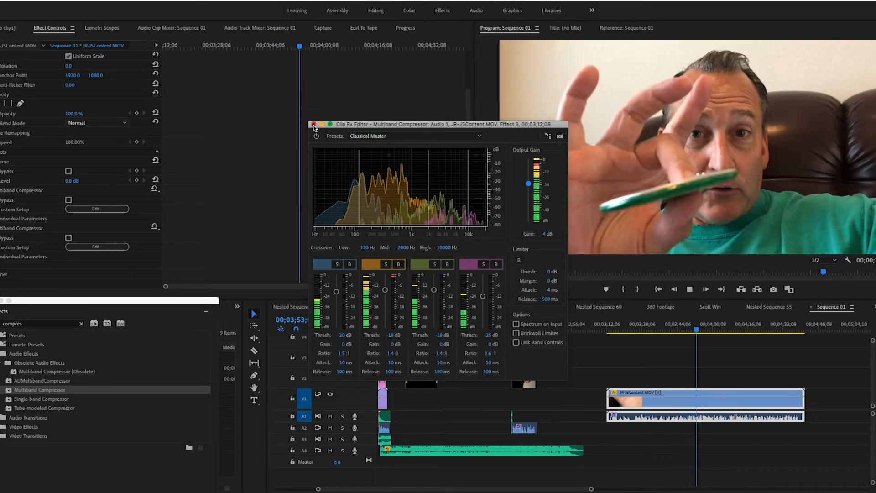
{"action": "left_click", "coordinate": [314, 124]}
{"action": "left_click", "coordinate": [735, 345]}
{"action": "key", "text": "space"}
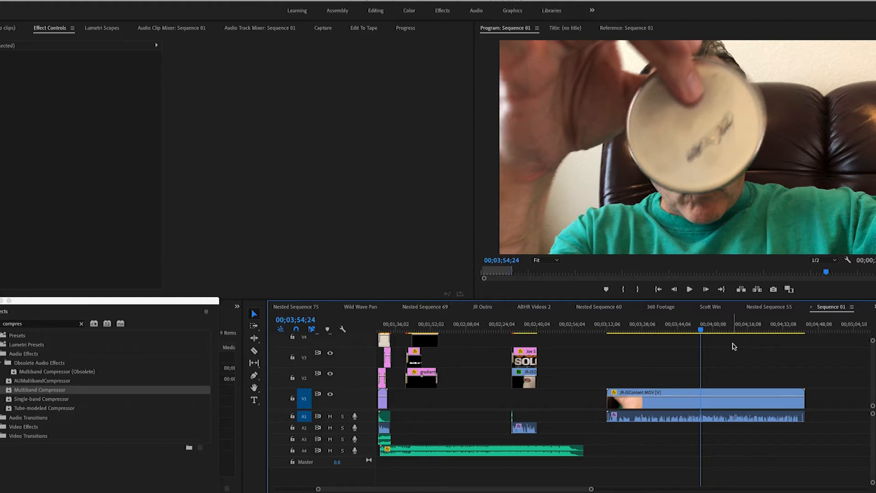
Step: Raise the system sound volume and play the JR-JSContent.MOV clip from 00;03;32;11 to listen to the compressed audio
{"action": "left_click", "coordinate": [799, 0]}
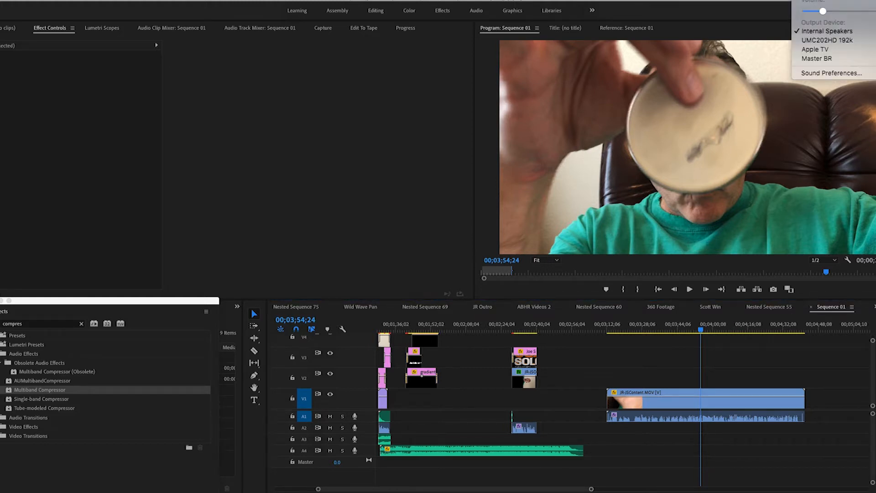
{"action": "left_click", "coordinate": [856, 12]}
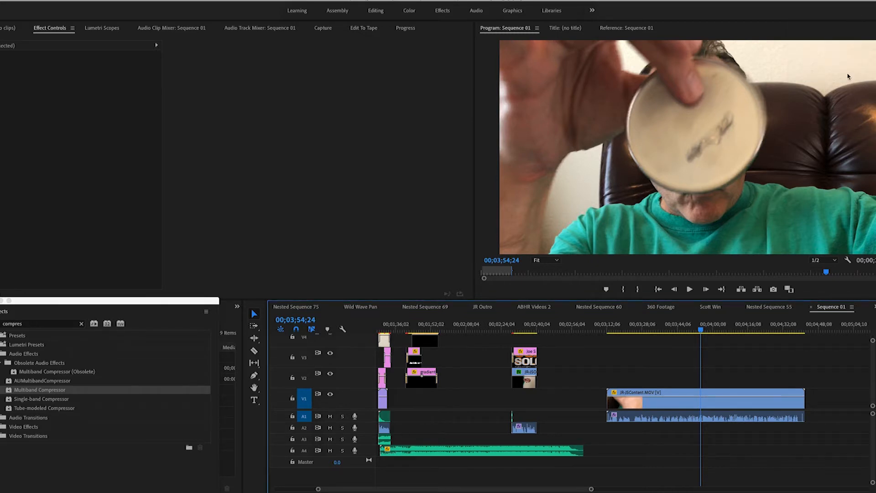
{"action": "left_click", "coordinate": [652, 326]}
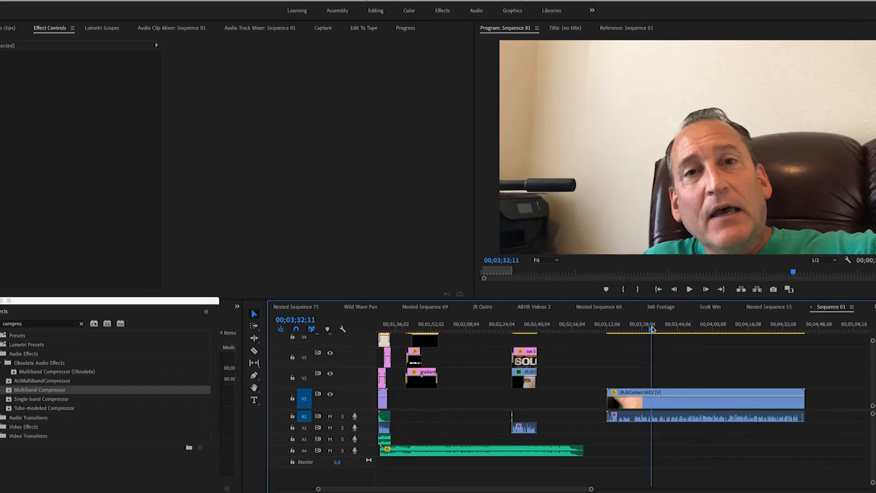
{"action": "left_click", "coordinate": [662, 418]}
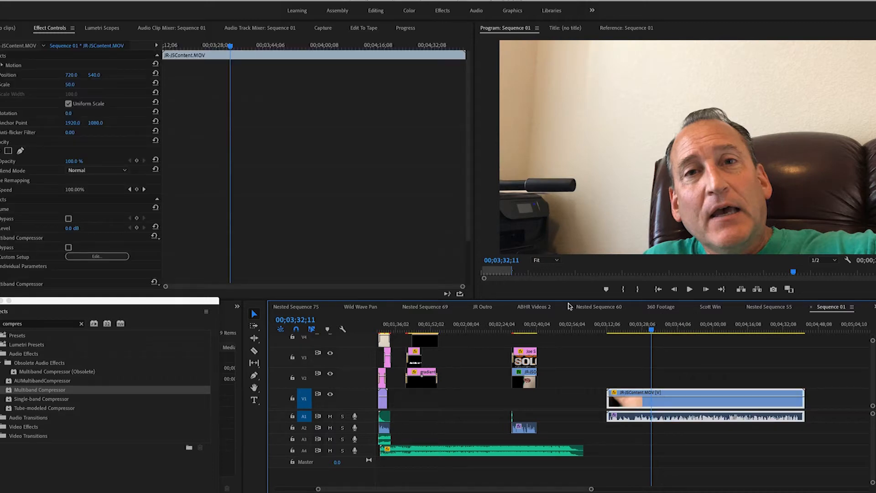
{"action": "key", "text": "space"}
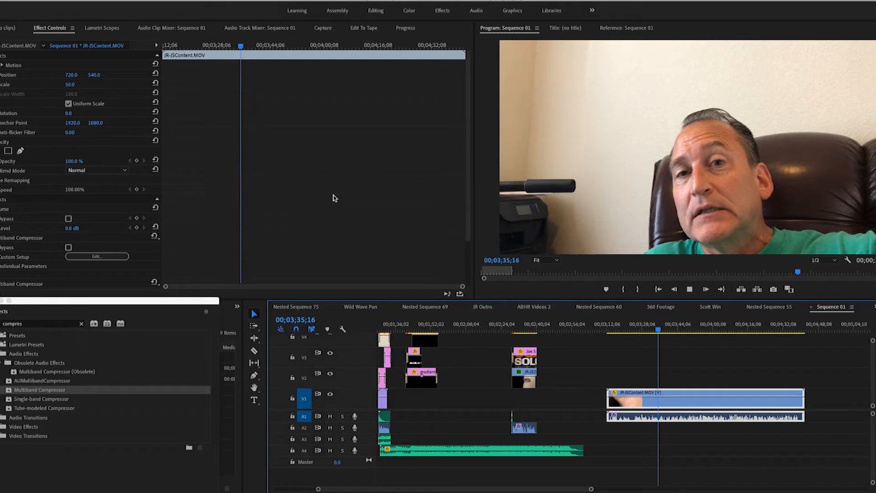
{"action": "key", "text": "space"}
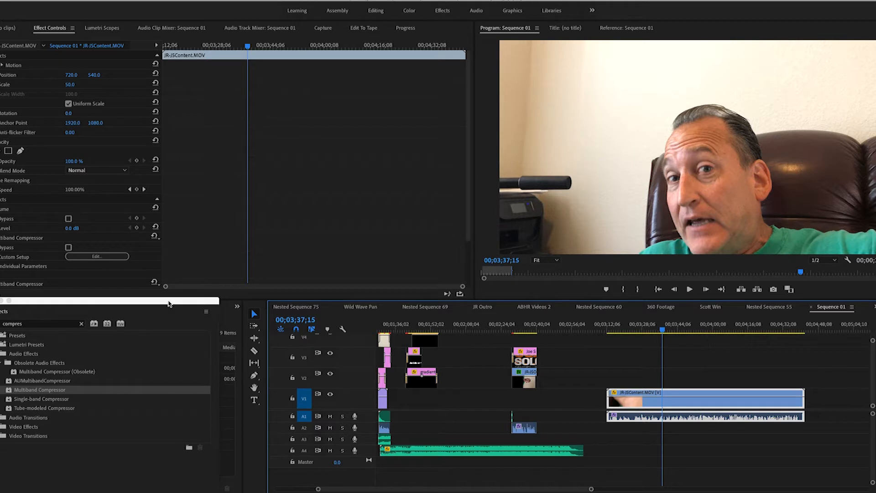
{"action": "left_click_drag", "start_coordinate": [168, 305], "coordinate": [362, 325]}
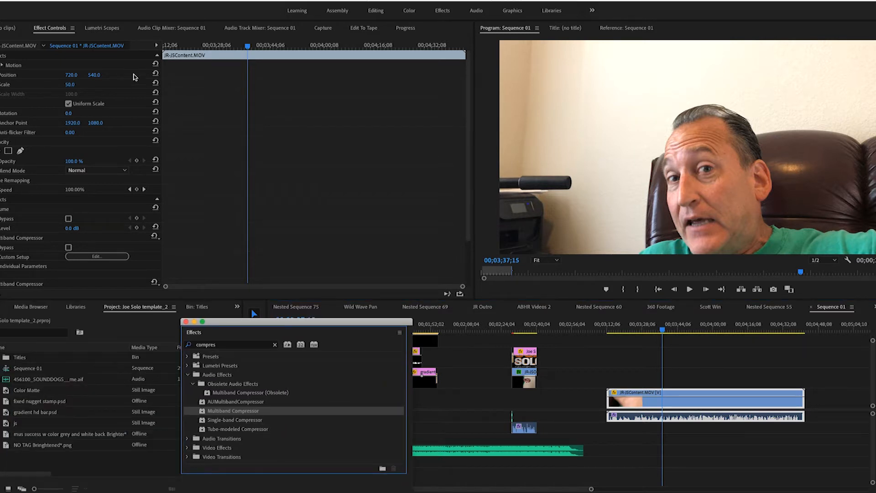
{"action": "left_click_drag", "start_coordinate": [351, 323], "coordinate": [136, 311]}
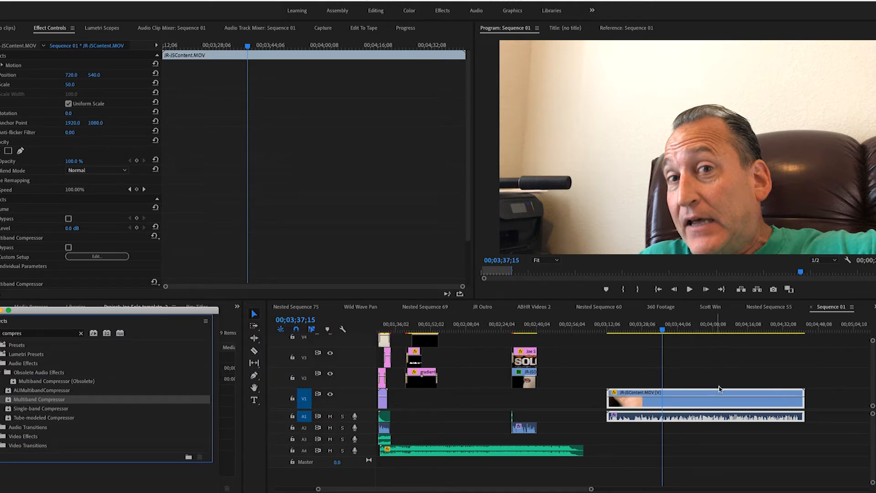
Step: Play the JR-JSContent.MOV clip from its start to find where the speech begins and split it at 00;03;24;14
{"action": "left_click", "coordinate": [681, 405]}
{"action": "left_click_drag", "start_coordinate": [663, 331], "coordinate": [611, 335]}
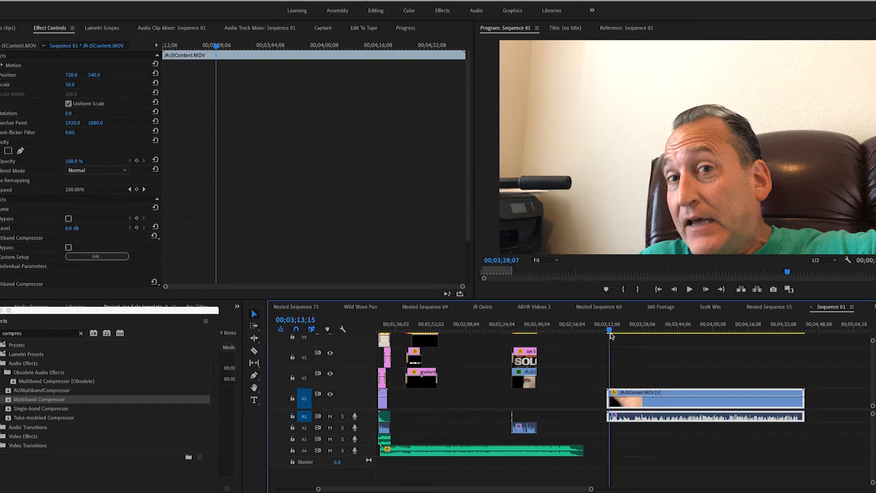
{"action": "key", "text": "space"}
{"action": "left_click", "coordinate": [254, 351]}
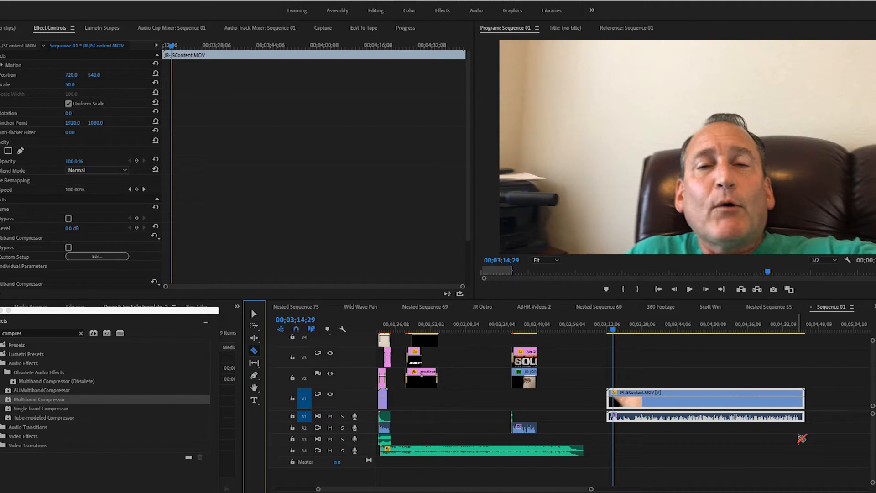
{"action": "key", "text": "space"}
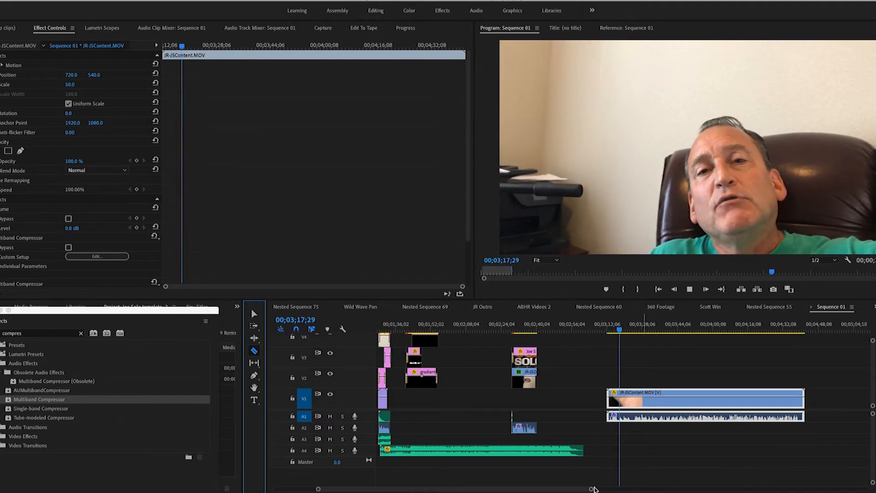
{"action": "left_click_drag", "start_coordinate": [591, 490], "coordinate": [538, 490]}
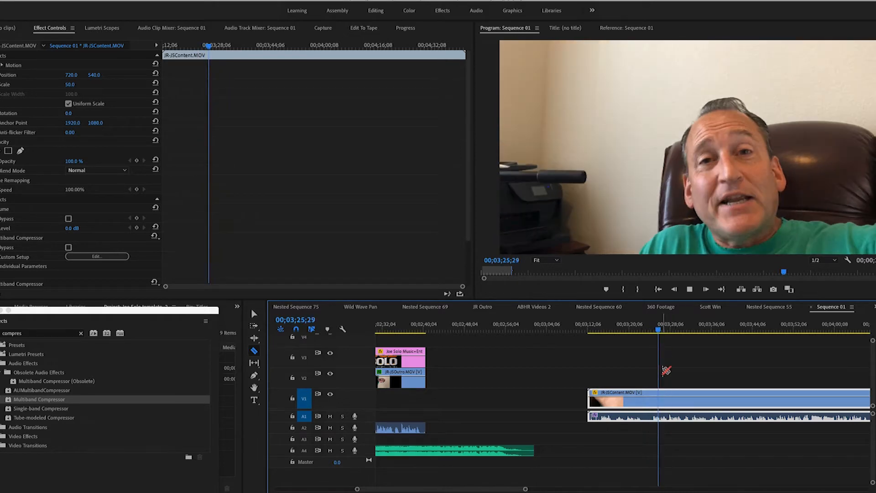
{"action": "left_click_drag", "start_coordinate": [665, 332], "coordinate": [652, 337]}
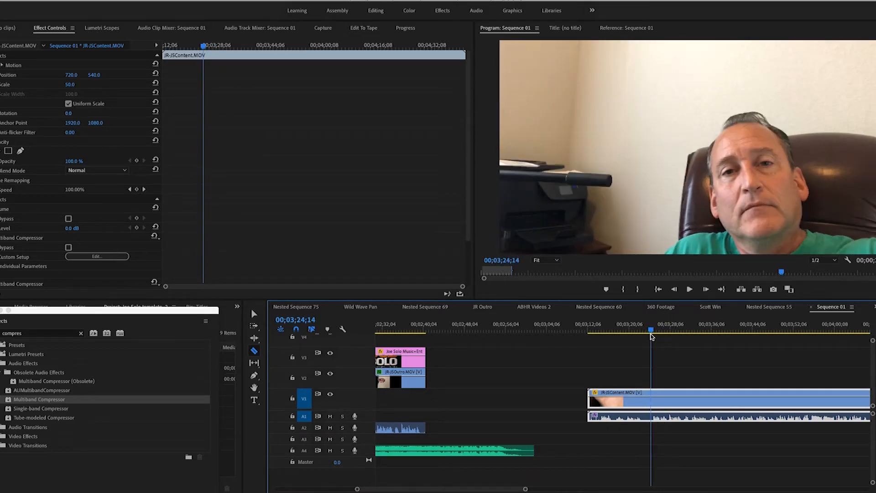
{"action": "left_click", "coordinate": [653, 399]}
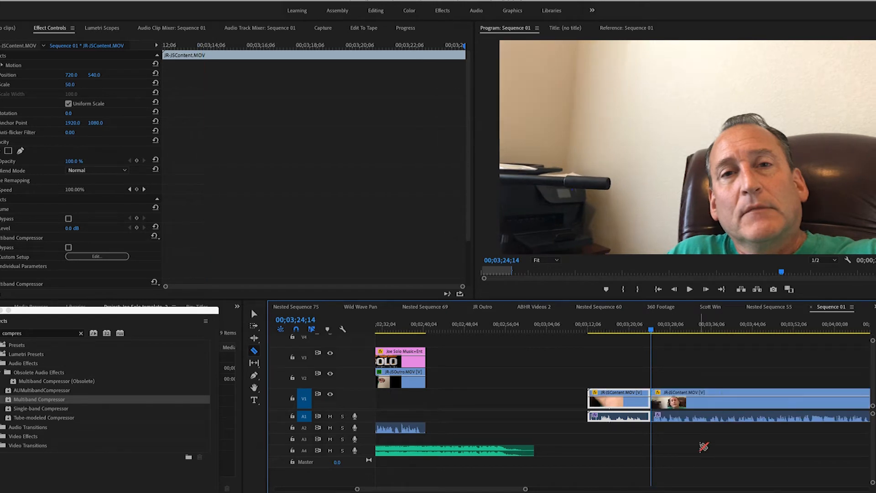
Step: Play on from the cut and split the JR-JSContent.MOV clip on both sides of the unwanted passage around 00;03;28;06
{"action": "scroll", "coordinate": [707, 447], "scroll_direction": "down", "scroll_amount": 2}
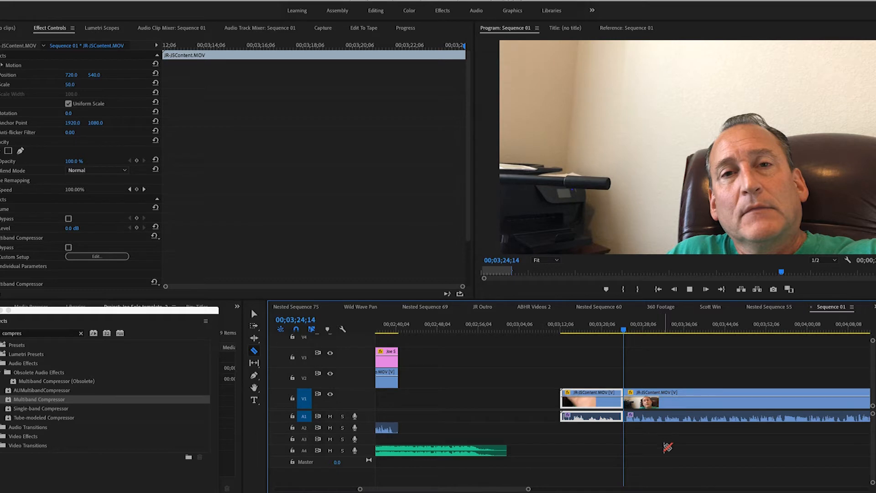
{"action": "key", "text": "space"}
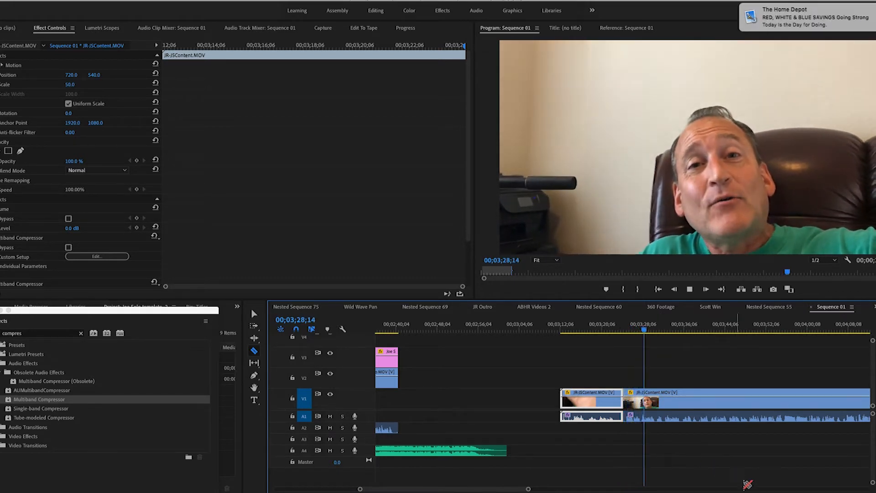
{"action": "key", "text": "space"}
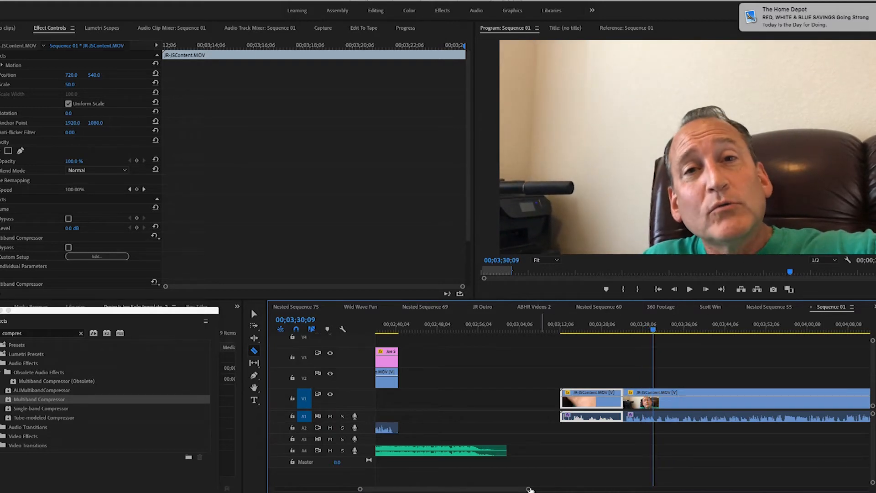
{"action": "left_click_drag", "start_coordinate": [530, 489], "coordinate": [477, 489]}
{"action": "left_click", "coordinate": [561, 398]}
{"action": "left_click", "coordinate": [553, 327]}
{"action": "key", "text": "space"}
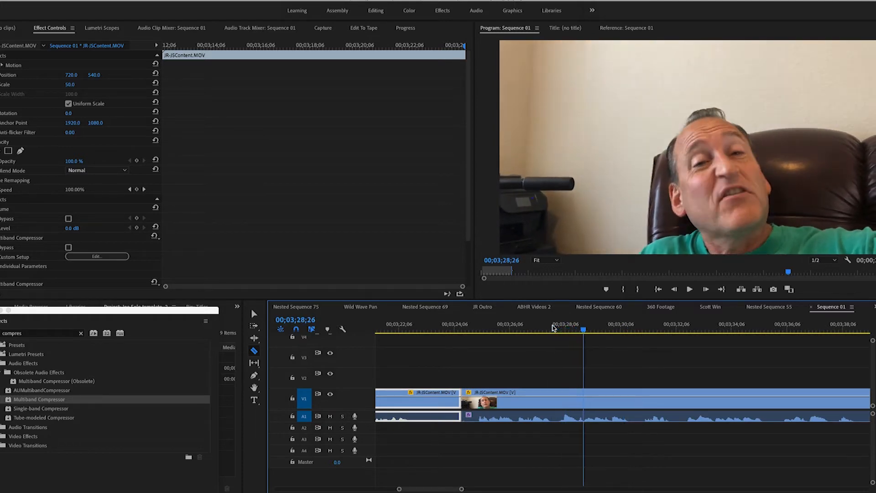
{"action": "left_click", "coordinate": [565, 405]}
{"action": "left_click", "coordinate": [560, 404]}
{"action": "left_click", "coordinate": [580, 403]}
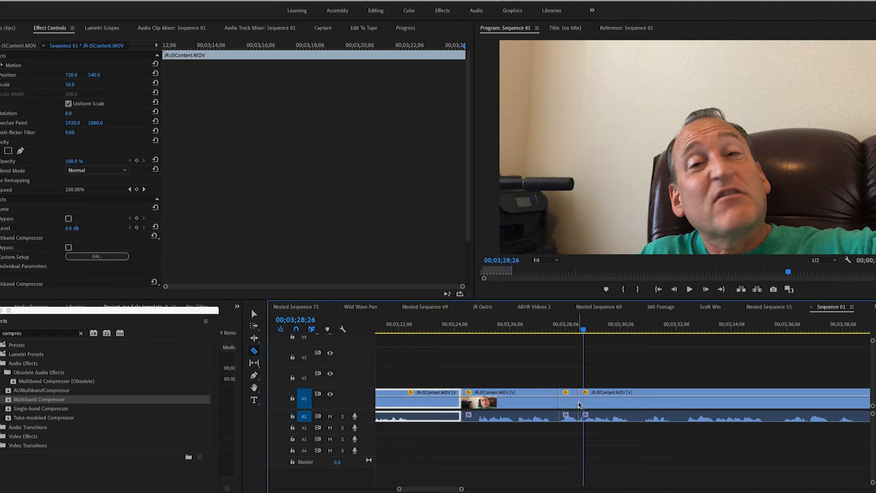
Step: Remove the short piece around 00;03;28;06 and slightly trim the preceding segment's end, moving the following footage up to close the gaps
{"action": "left_click", "coordinate": [254, 314]}
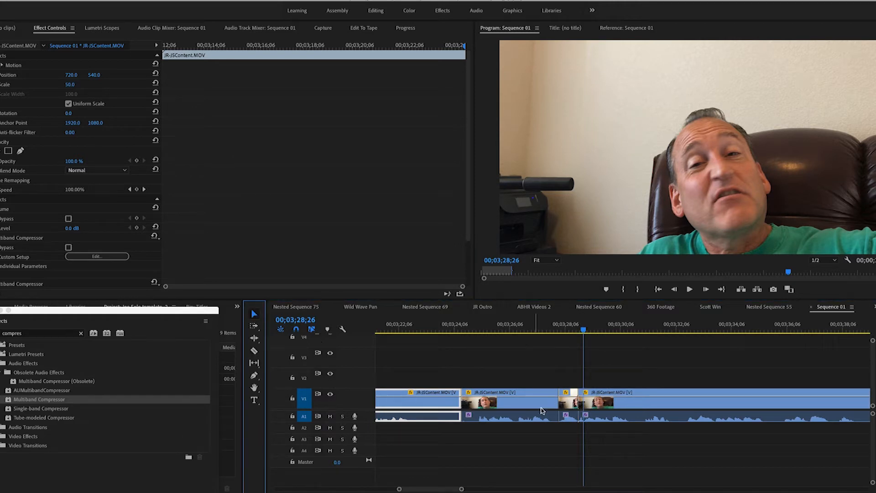
{"action": "left_click", "coordinate": [564, 401]}
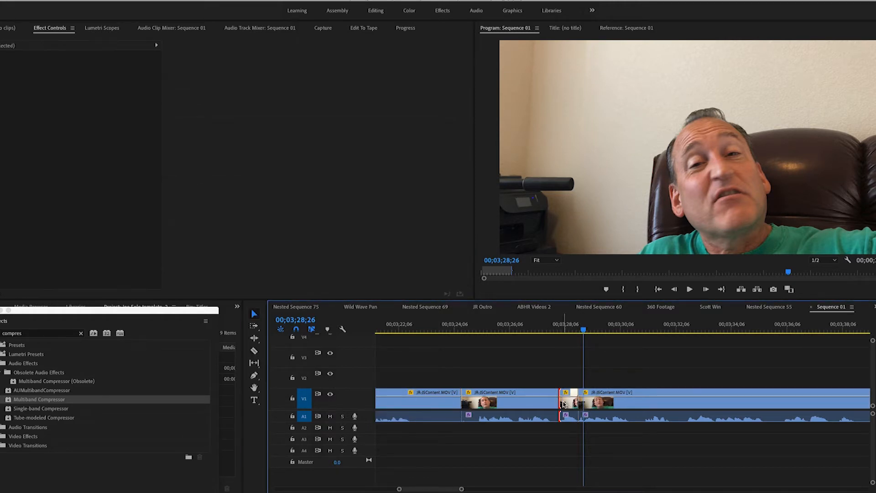
{"action": "key", "text": "Delete"}
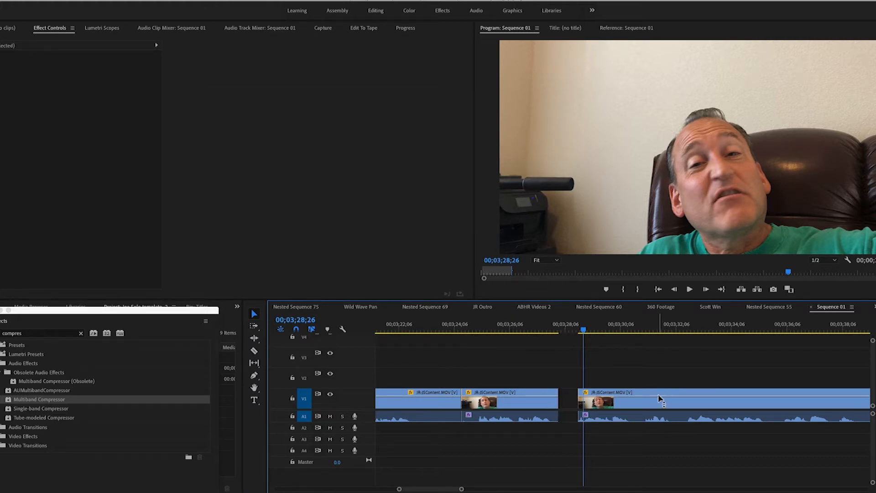
{"action": "left_click_drag", "start_coordinate": [660, 394], "coordinate": [641, 395]}
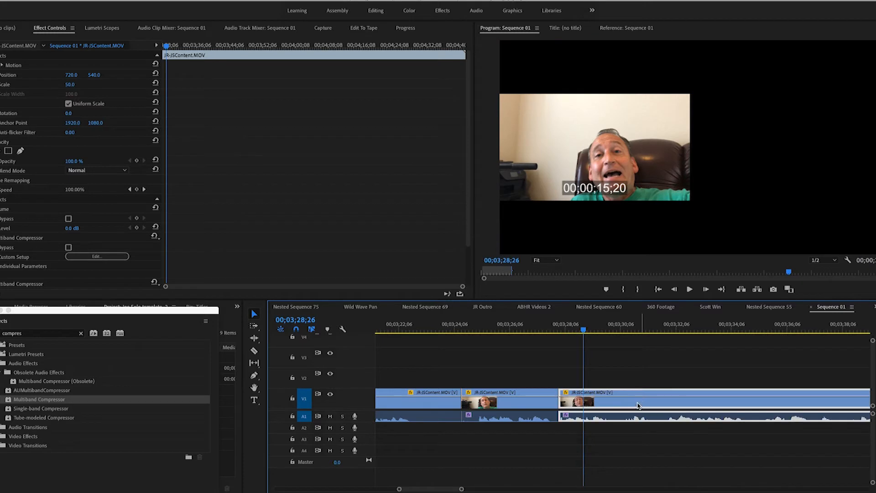
{"action": "left_click_drag", "start_coordinate": [556, 401], "coordinate": [556, 402]}
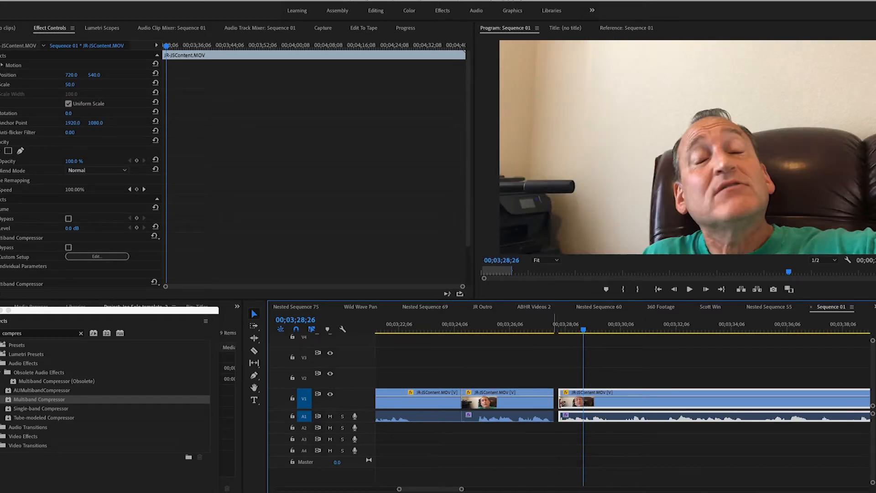
{"action": "left_click_drag", "start_coordinate": [633, 405], "coordinate": [628, 405]}
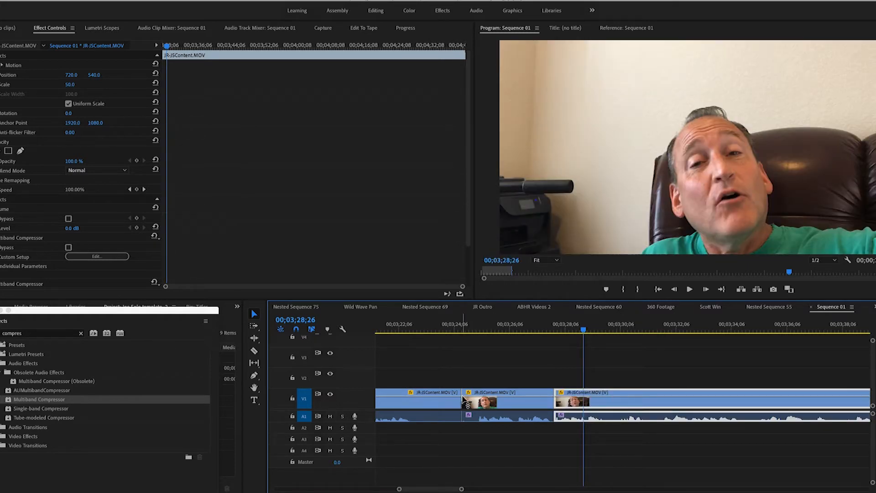
Step: Trim the start of the segment that begins at 00;03;24;14 and delete the opening segment before it
{"action": "left_click_drag", "start_coordinate": [464, 402], "coordinate": [476, 403]}
{"action": "left_click", "coordinate": [433, 396]}
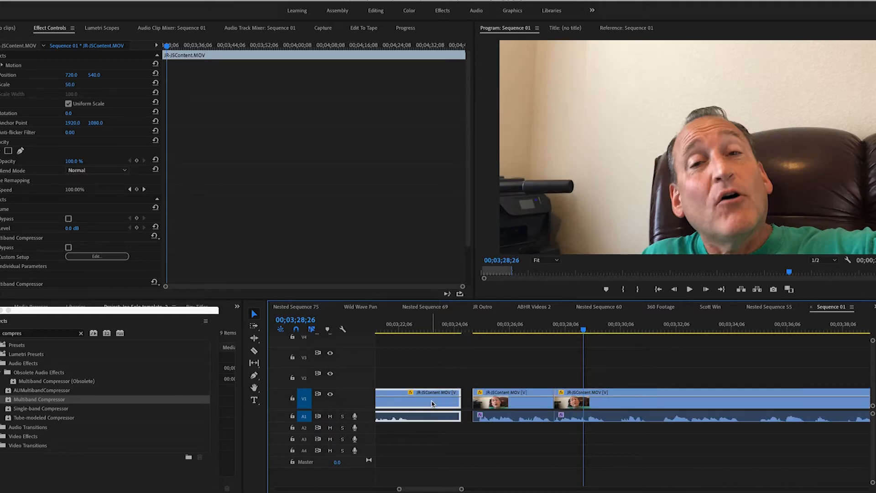
{"action": "key", "text": "Delete"}
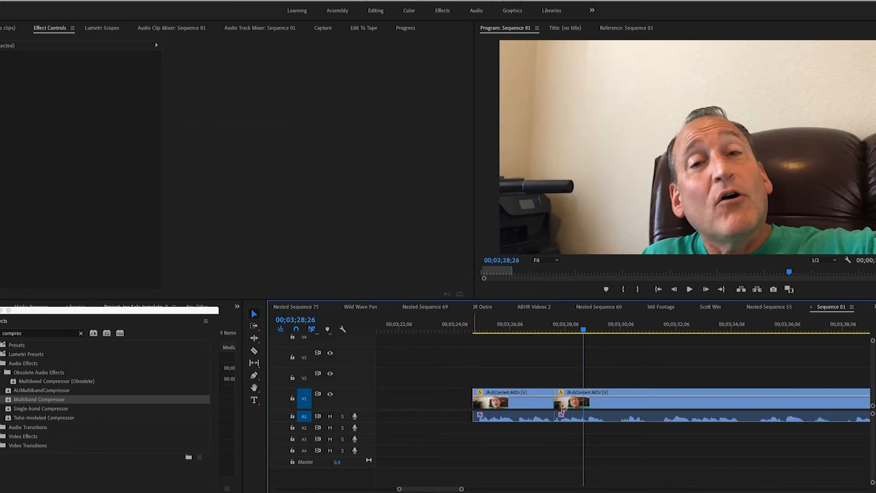
Step: Play the edited footage up to 00;03;32;15 and split the clip on both sides of the short passage just before 00;03;30;06
{"action": "left_click", "coordinate": [528, 329]}
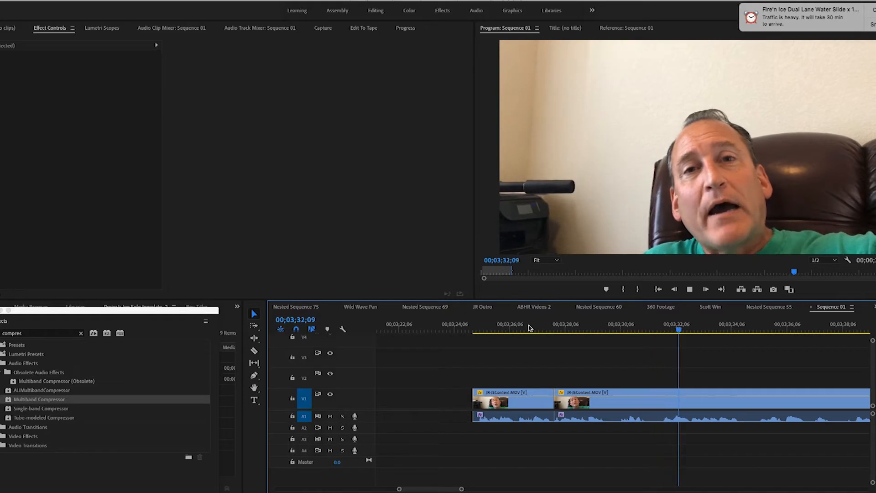
{"action": "key", "text": "space"}
{"action": "left_click", "coordinate": [256, 351]}
{"action": "left_click", "coordinate": [606, 405]}
{"action": "left_click", "coordinate": [619, 404]}
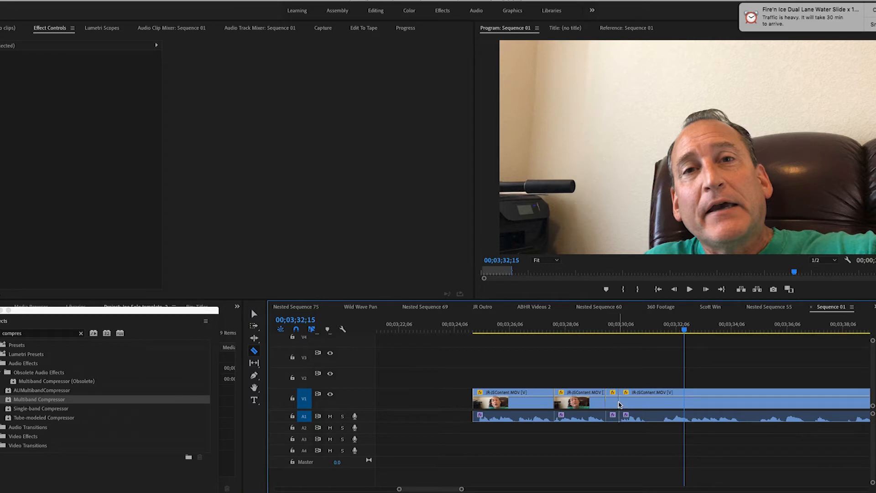
Step: Split the JR-JSContent.MOV clip on both sides of the short passages just before 00;03;32;06 and just after 00;03;34;06
{"action": "left_click", "coordinate": [648, 403]}
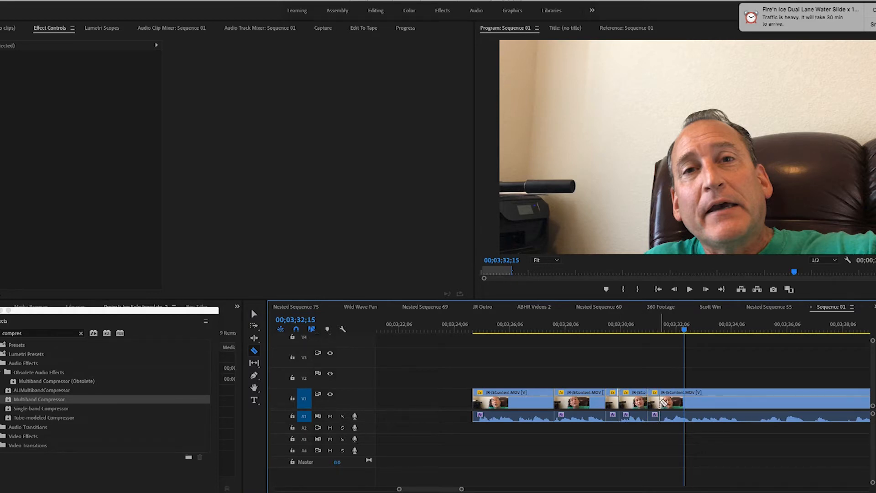
{"action": "left_click", "coordinate": [660, 402]}
{"action": "left_click", "coordinate": [740, 401]}
{"action": "left_click", "coordinate": [756, 401]}
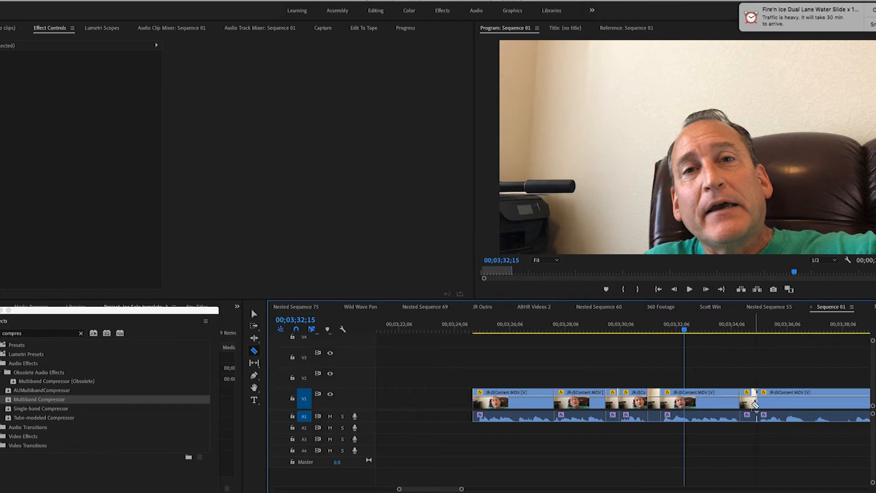
Step: Delete the three short unwanted pieces just before 00;03;30;06, just before 00;03;32;06 and just after 00;03;34;06
{"action": "left_click", "coordinate": [254, 314]}
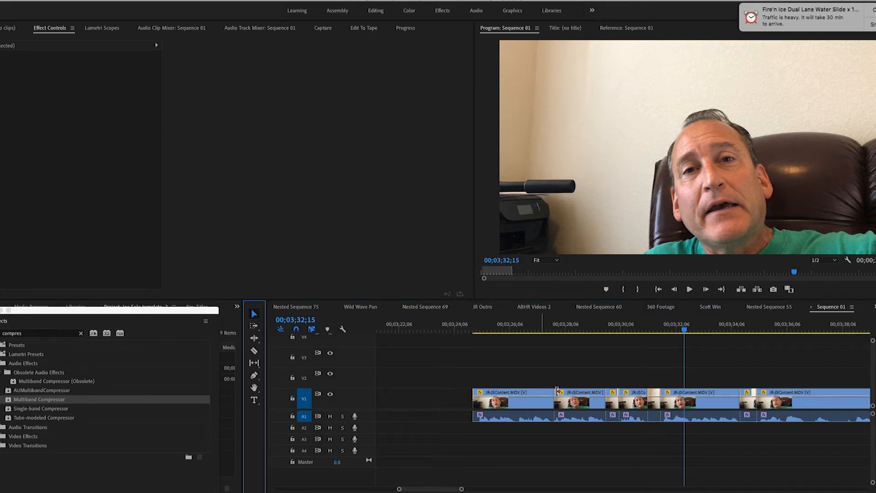
{"action": "left_click", "coordinate": [615, 403]}
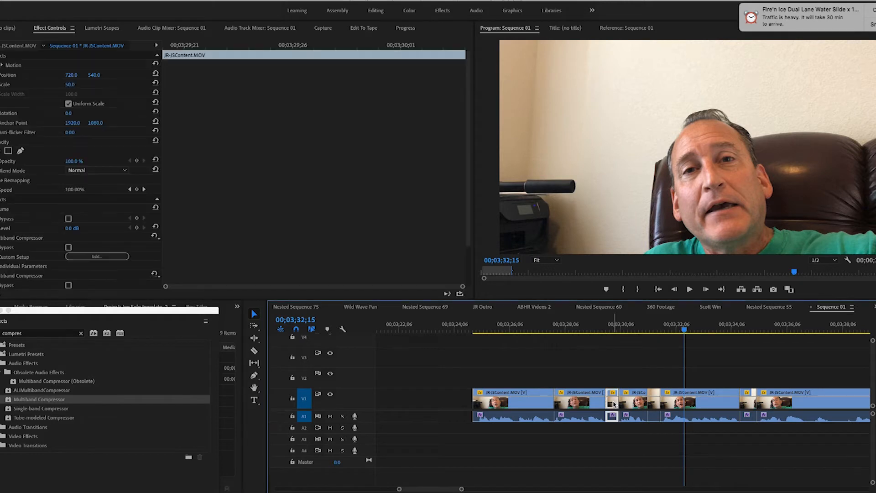
{"action": "key", "text": "Delete"}
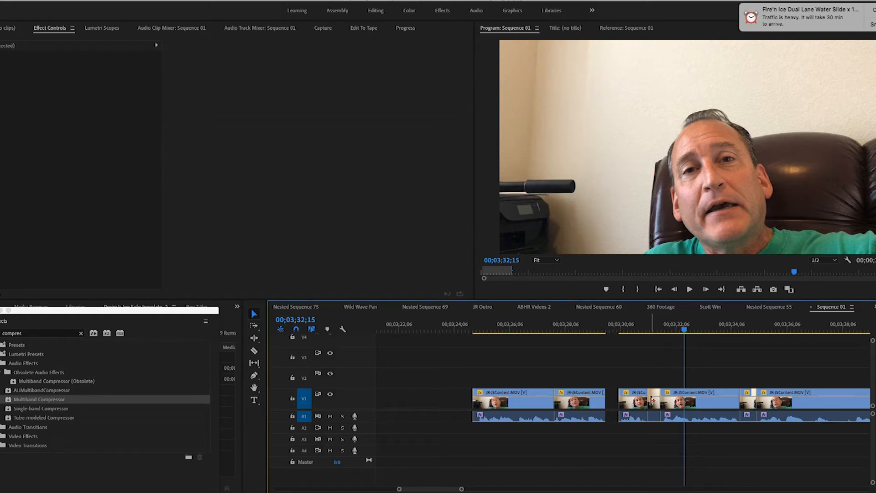
{"action": "left_click", "coordinate": [653, 404]}
{"action": "key", "text": "Delete"}
{"action": "left_click", "coordinate": [750, 404]}
{"action": "key", "text": "Delete"}
Step: Move the three segments after 00;03;30;06 earlier so that each one abuts the preceding segment
{"action": "left_click_drag", "start_coordinate": [637, 403], "coordinate": [623, 404]}
{"action": "left_click", "coordinate": [702, 406]}
{"action": "left_click_drag", "start_coordinate": [703, 406], "coordinate": [677, 406]}
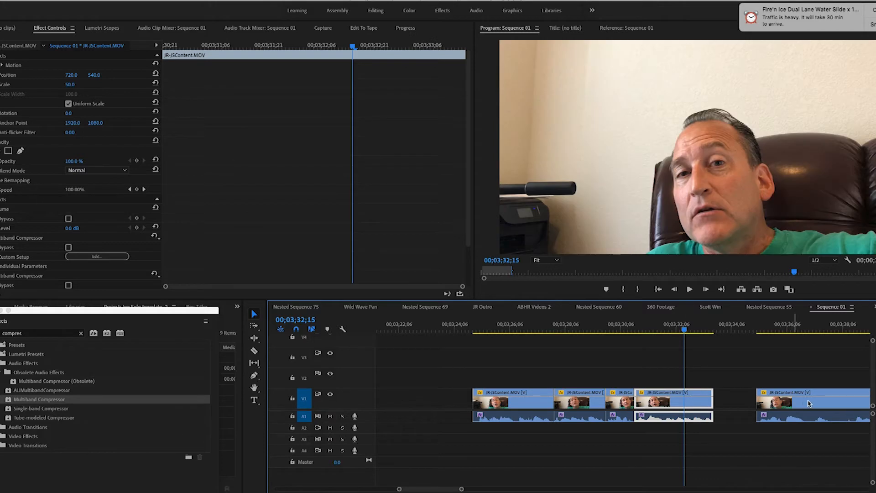
{"action": "left_click_drag", "start_coordinate": [808, 405], "coordinate": [767, 420]}
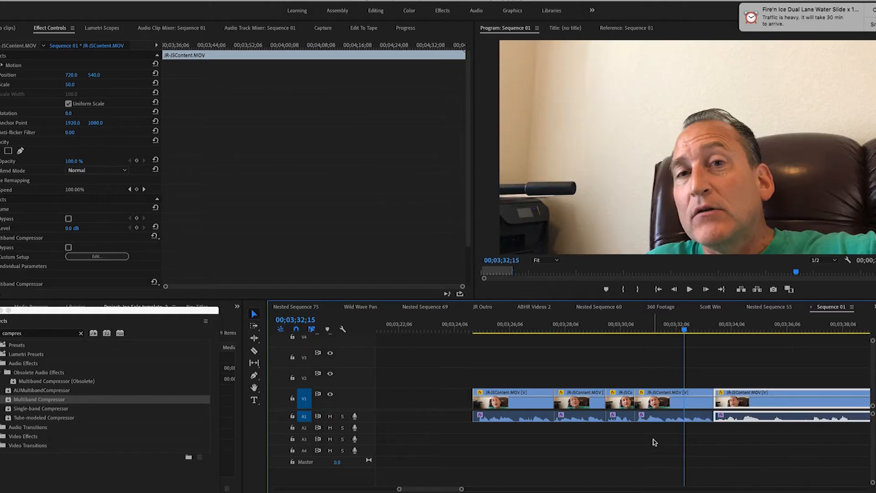
Step: Play the edited footage up to 00;03;36;18 and split the clip around the two short passages on either side of 00;03;36;06
{"action": "left_click", "coordinate": [547, 328]}
{"action": "key", "text": "space"}
{"action": "mouse_move", "coordinate": [749, 488]}
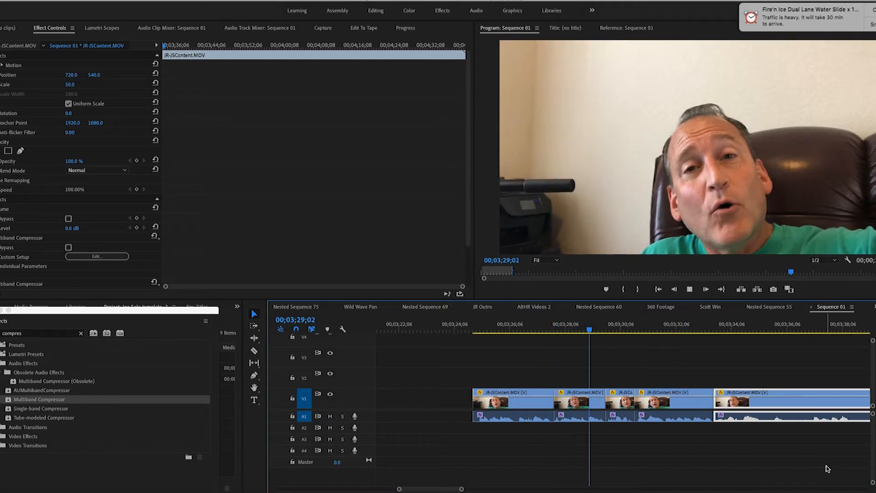
{"action": "mouse_move", "coordinate": [802, 485]}
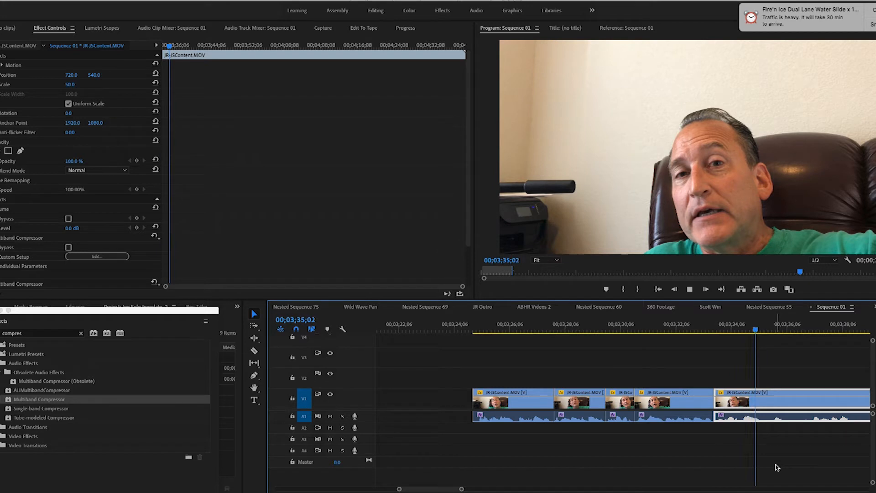
{"action": "key", "text": "space"}
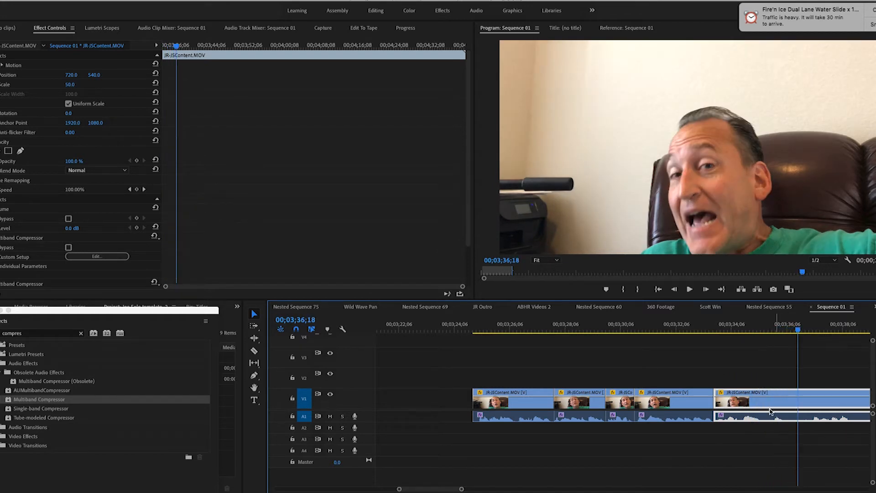
{"action": "left_click", "coordinate": [255, 350]}
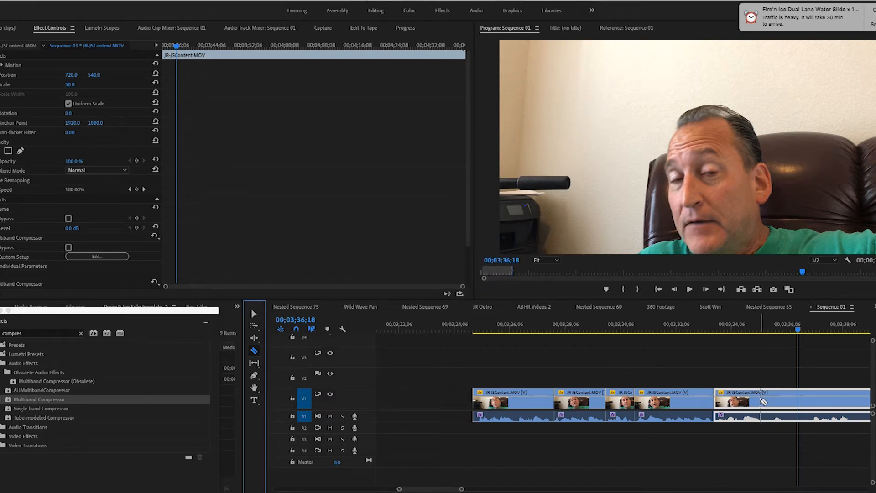
{"action": "left_click", "coordinate": [761, 398]}
{"action": "left_click", "coordinate": [772, 401]}
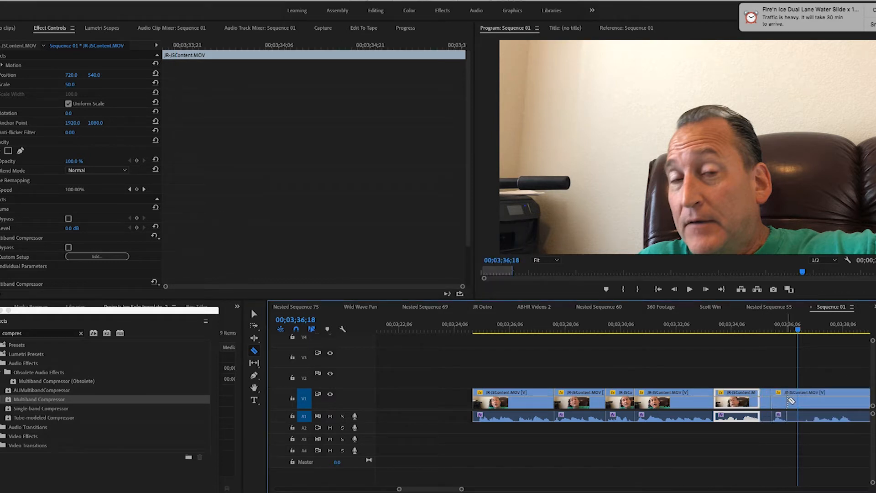
{"action": "left_click", "coordinate": [791, 400]}
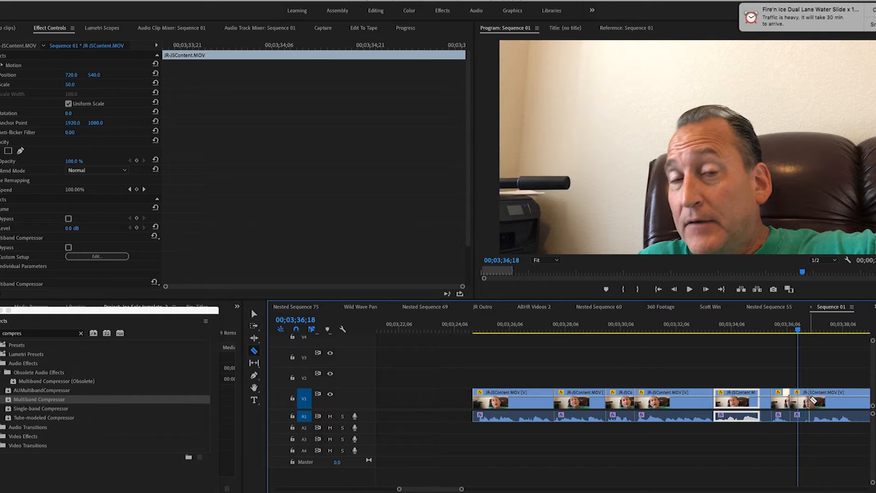
{"action": "left_click", "coordinate": [810, 401]}
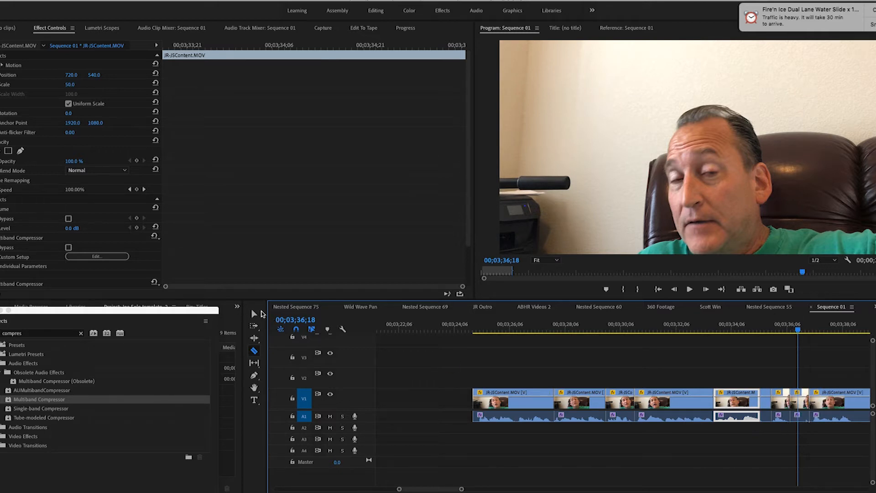
Step: Delete the two short pieces around 00;03;36;06 and move the remaining segments earlier to close the gaps
{"action": "left_click", "coordinate": [255, 315]}
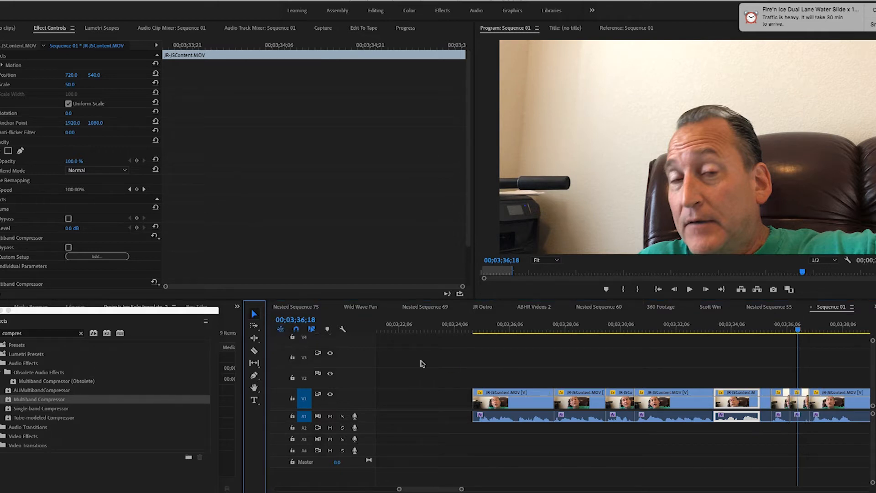
{"action": "left_click", "coordinate": [765, 404]}
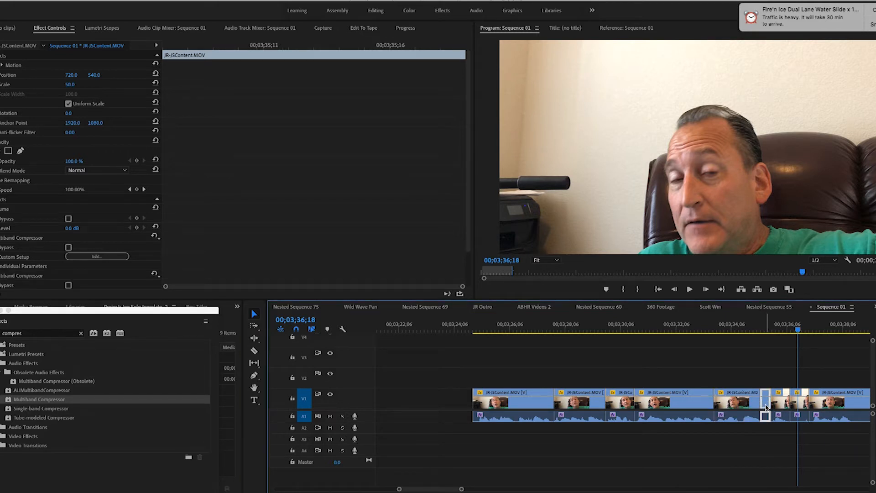
{"action": "key", "text": "Delete"}
{"action": "left_click", "coordinate": [800, 404]}
{"action": "key", "text": "Delete"}
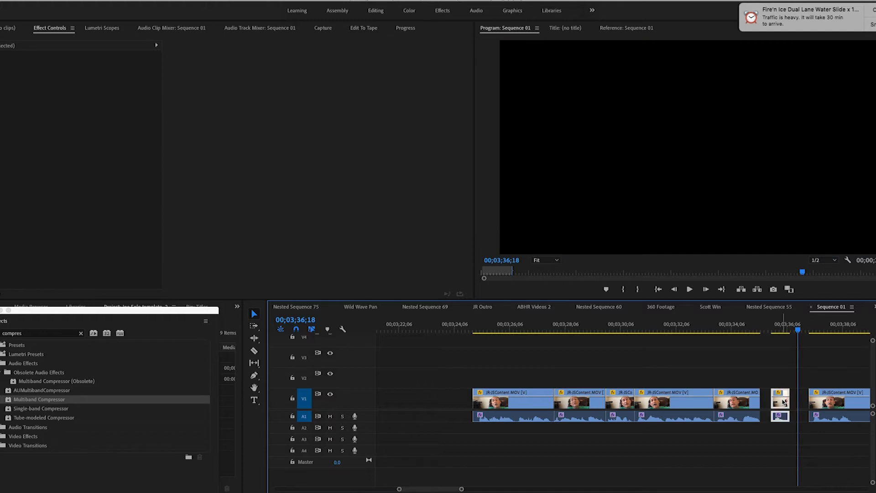
{"action": "left_click_drag", "start_coordinate": [783, 402], "coordinate": [773, 402]}
{"action": "left_click_drag", "start_coordinate": [853, 406], "coordinate": [823, 405]}
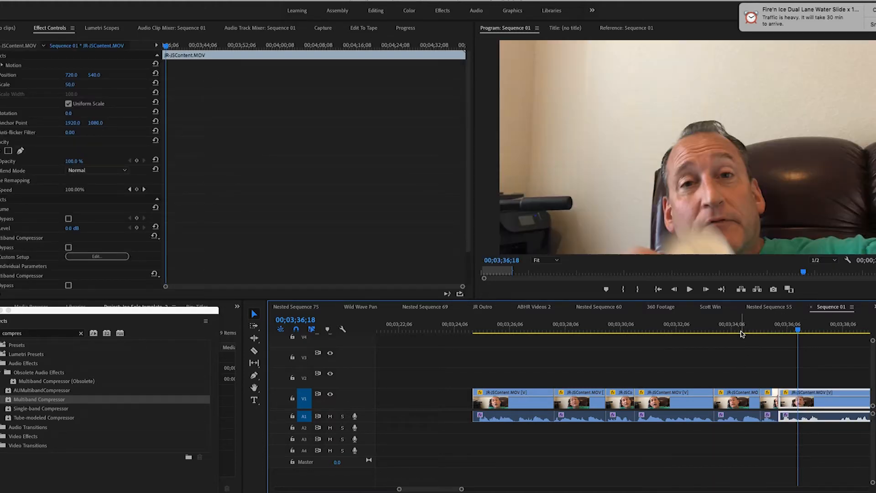
Step: Play the edited footage from 00;03;34;14 to 00;03;38;04 to check the new cuts
{"action": "left_click", "coordinate": [741, 329]}
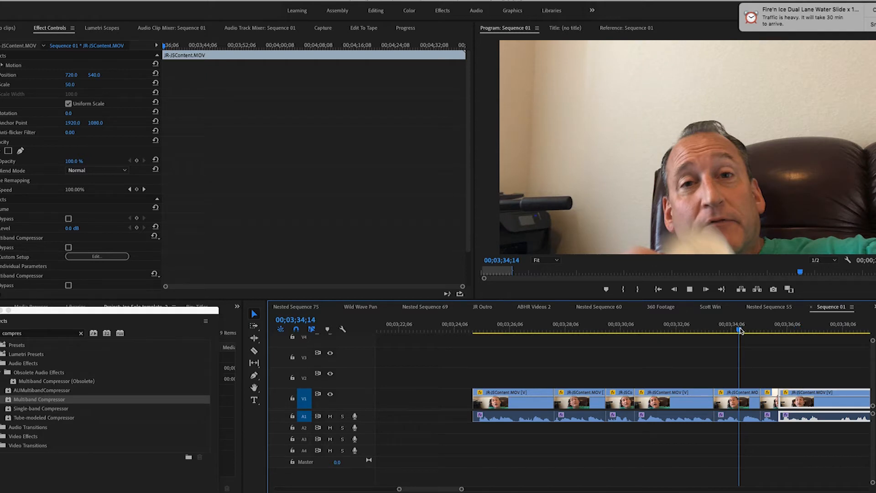
{"action": "key", "text": "space"}
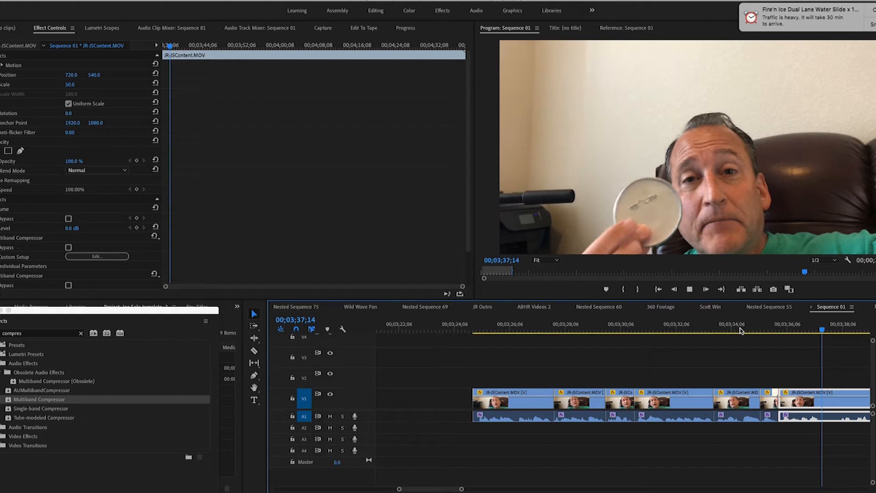
{"action": "key", "text": "space"}
Step: Split the clip on both sides of the four short unwanted passages between 00;03;37;11 and 00;03;46;06
{"action": "scroll", "coordinate": [820, 444], "scroll_direction": "down", "scroll_amount": 3}
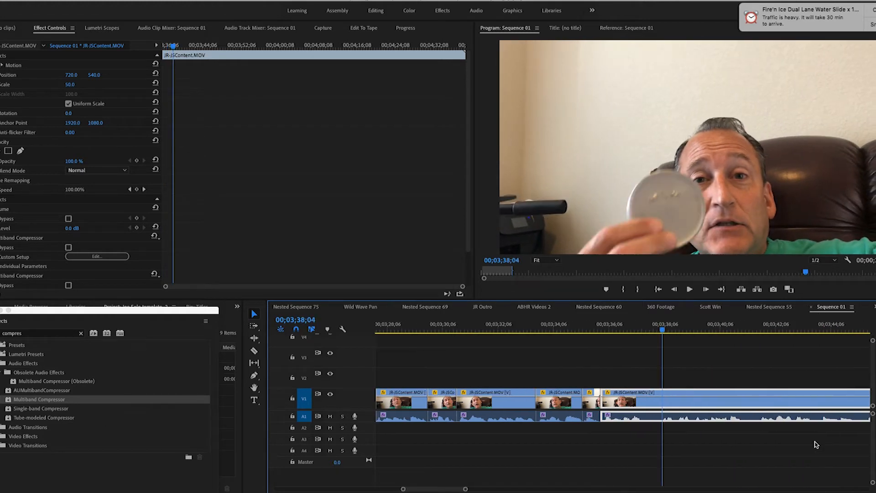
{"action": "scroll", "coordinate": [816, 444], "scroll_direction": "down", "scroll_amount": 1}
{"action": "left_click", "coordinate": [254, 352]}
{"action": "left_click", "coordinate": [573, 414]}
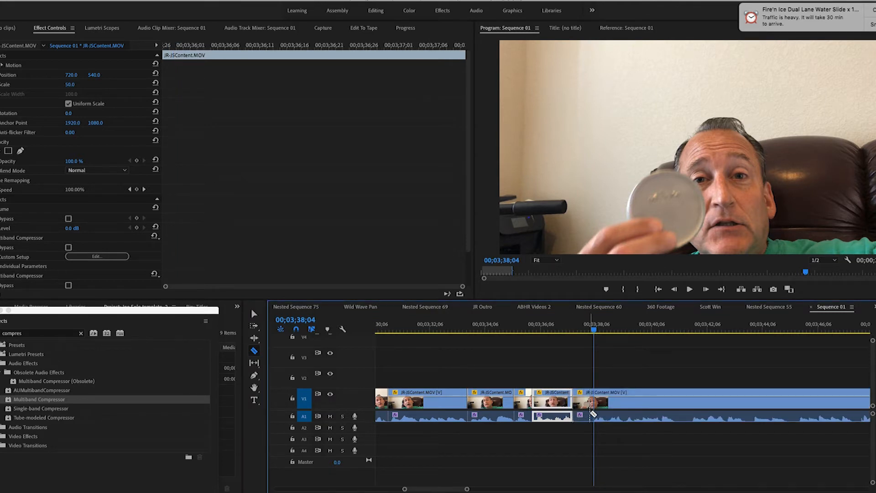
{"action": "left_click", "coordinate": [592, 414]}
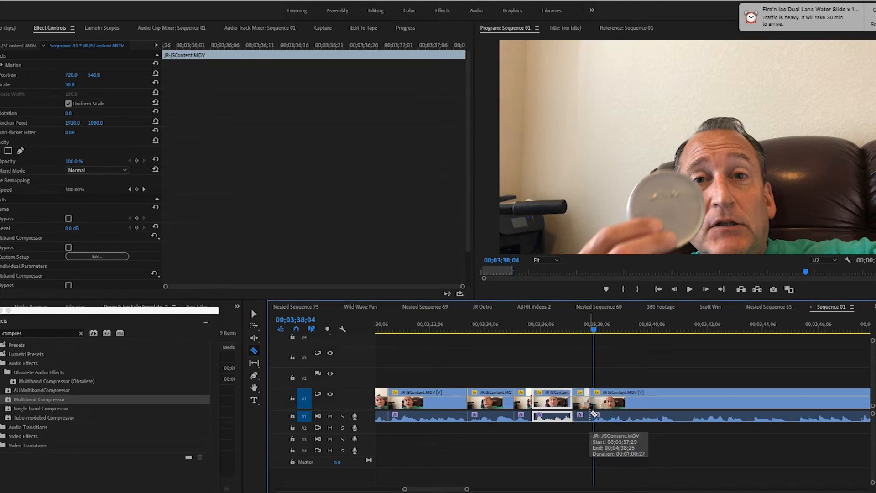
{"action": "left_click", "coordinate": [676, 413]}
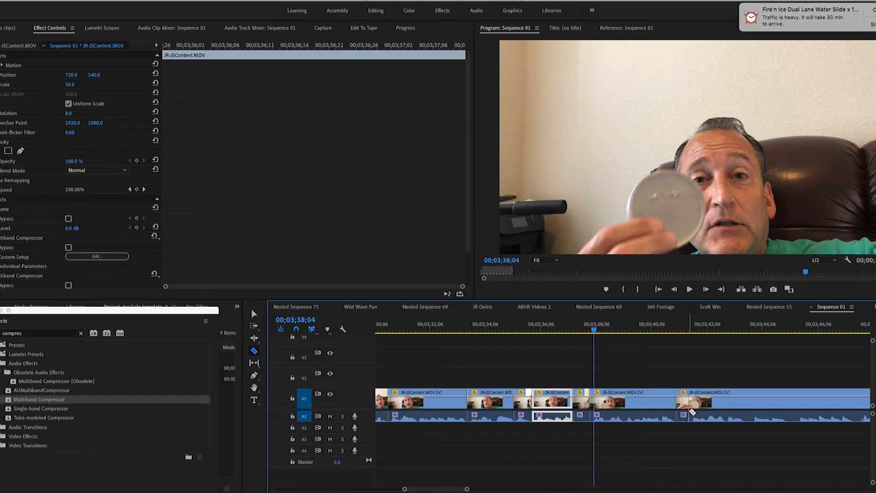
{"action": "left_click", "coordinate": [688, 413]}
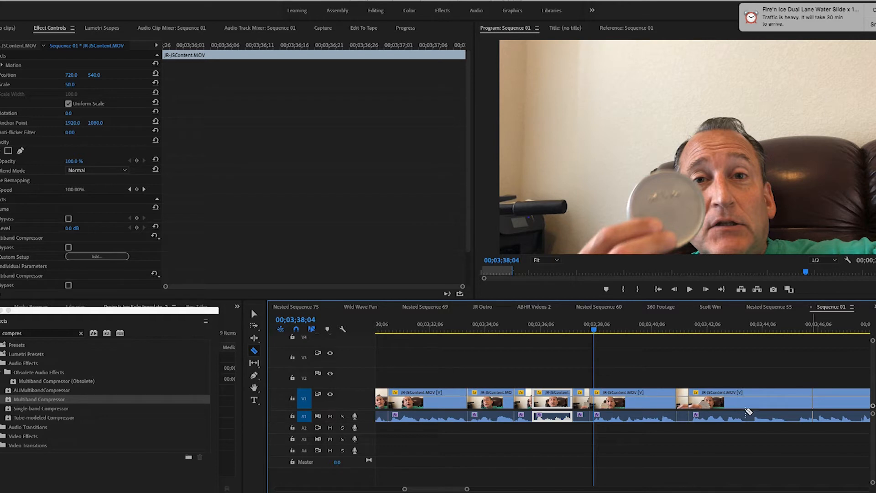
{"action": "left_click", "coordinate": [744, 407]}
{"action": "left_click", "coordinate": [752, 406]}
{"action": "left_click", "coordinate": [789, 405]}
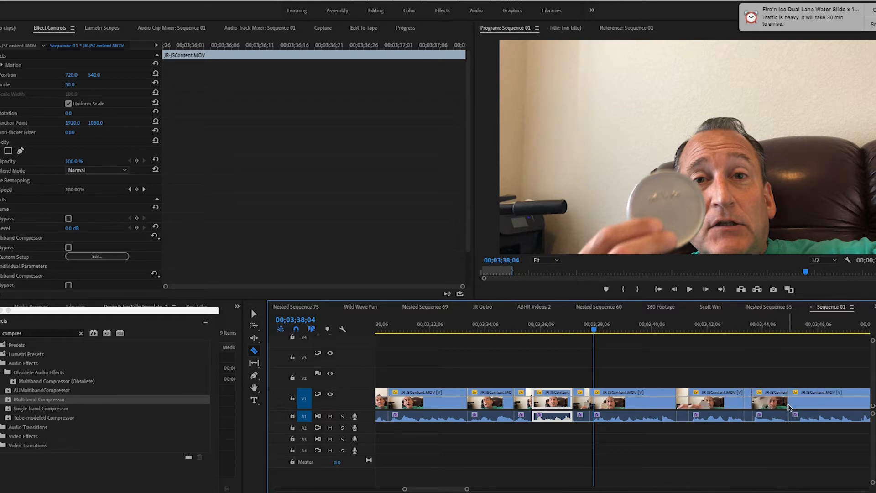
{"action": "left_click", "coordinate": [798, 406]}
Step: Delete the four short unwanted pieces between 00;03;37;11 and 00;03;46;06
{"action": "left_click", "coordinate": [253, 315]}
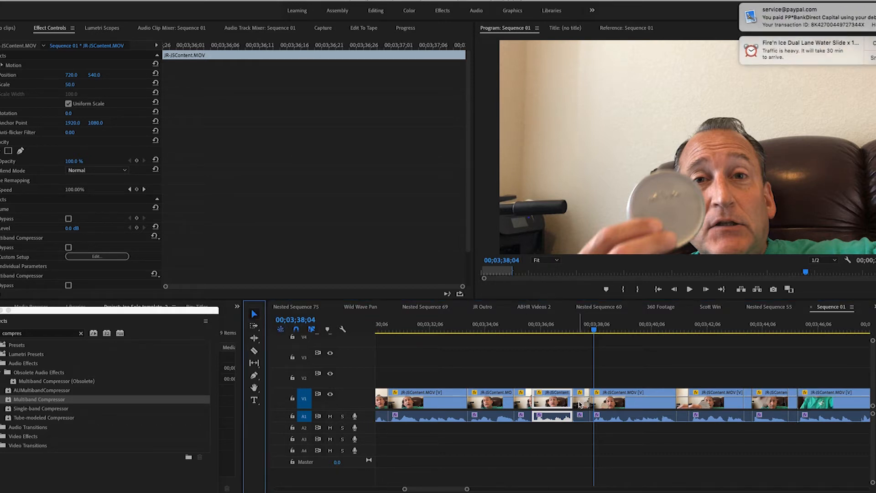
{"action": "left_click", "coordinate": [580, 404]}
{"action": "key", "text": "Delete"}
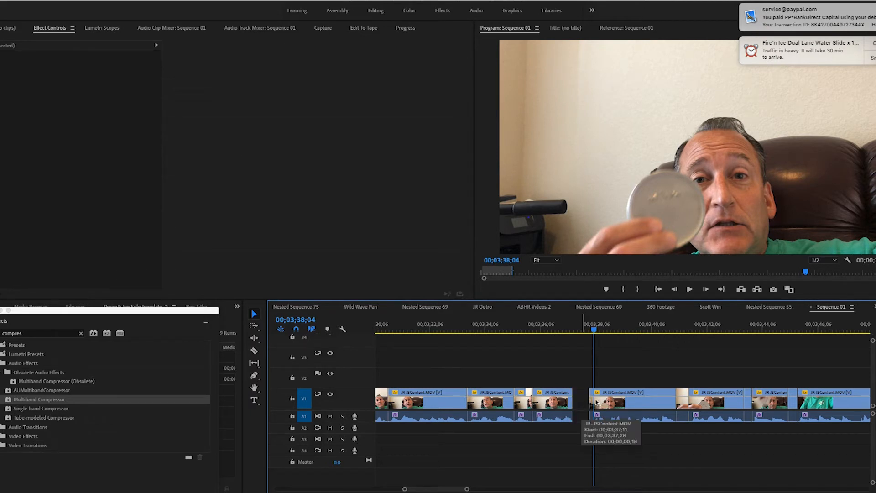
{"action": "left_click", "coordinate": [683, 404]}
{"action": "key", "text": "Delete"}
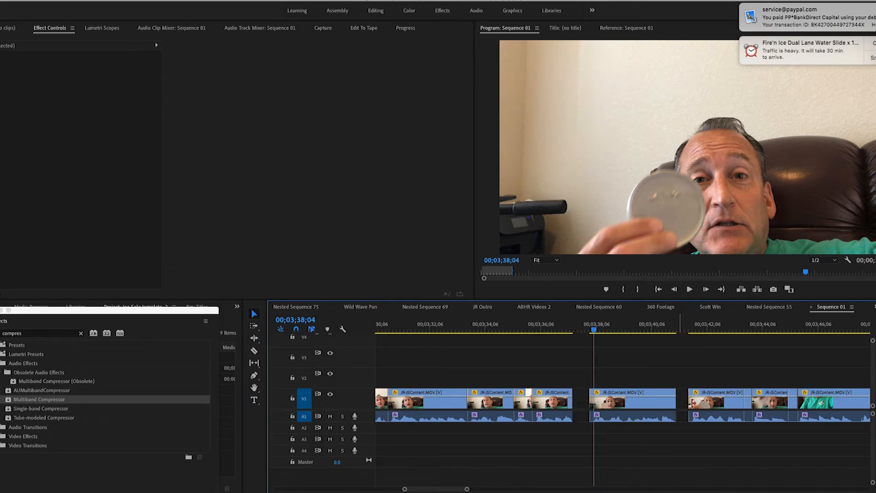
{"action": "left_click", "coordinate": [748, 405]}
{"action": "key", "text": "Delete"}
{"action": "left_click", "coordinate": [793, 405]}
{"action": "key", "text": "Delete"}
Step: Move the four segments that follow the deleted pieces earlier, closing every gap from 00;03;37;11 onward
{"action": "left_click_drag", "start_coordinate": [665, 406], "coordinate": [645, 406]}
{"action": "left_click_drag", "start_coordinate": [733, 406], "coordinate": [704, 407]}
{"action": "left_click_drag", "start_coordinate": [778, 405], "coordinate": [744, 408]}
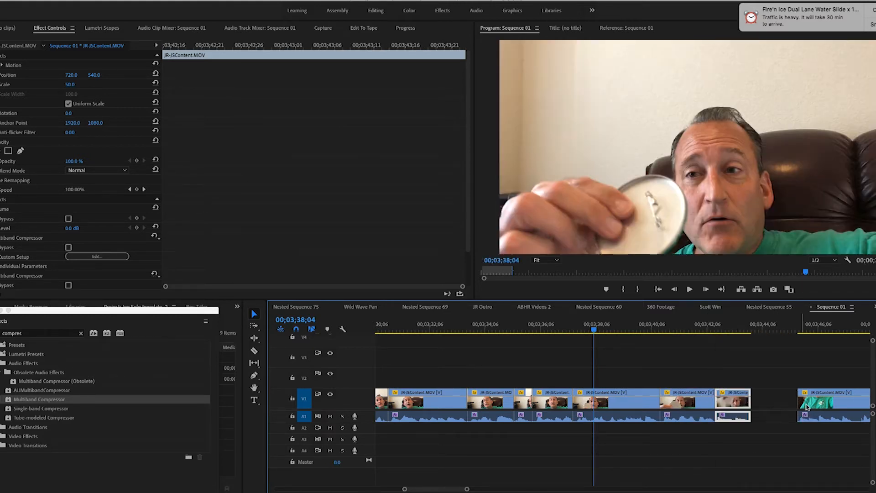
{"action": "left_click_drag", "start_coordinate": [837, 406], "coordinate": [800, 407]}
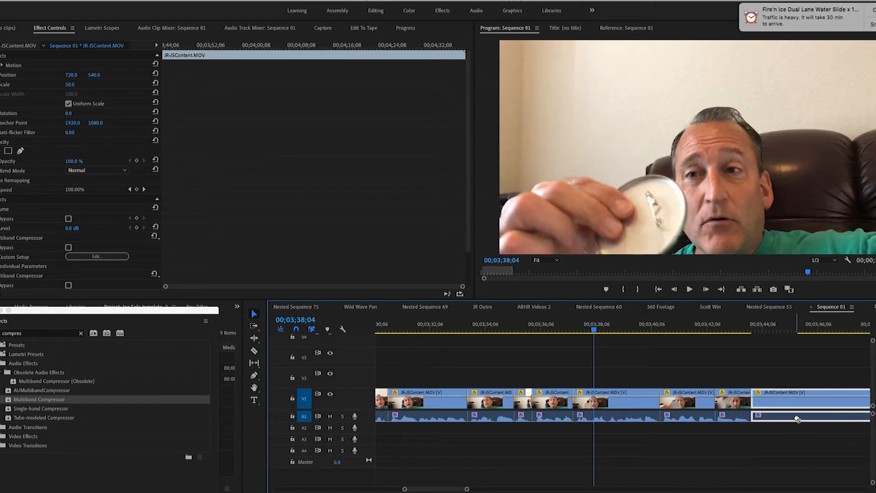
Step: Play the edited footage from about 00;03;35 to 00;03;52;08 to check the new cuts
{"action": "left_click", "coordinate": [508, 329]}
{"action": "key", "text": "space"}
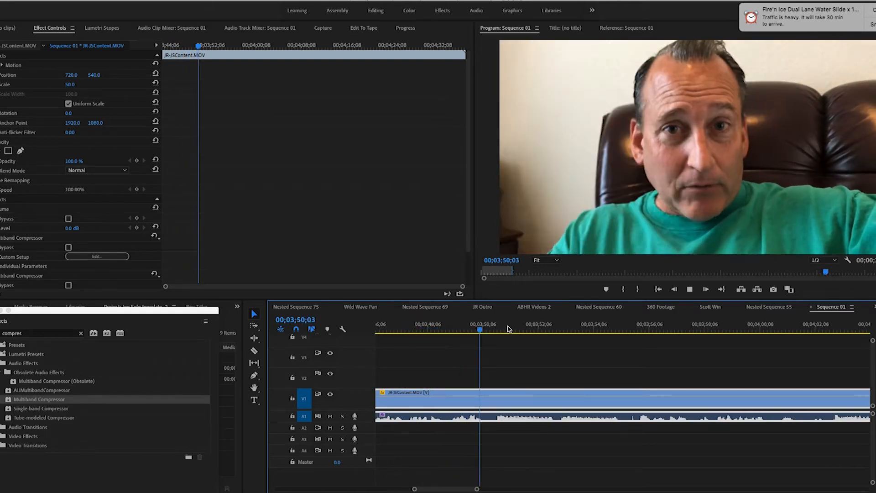
{"action": "key", "text": "space"}
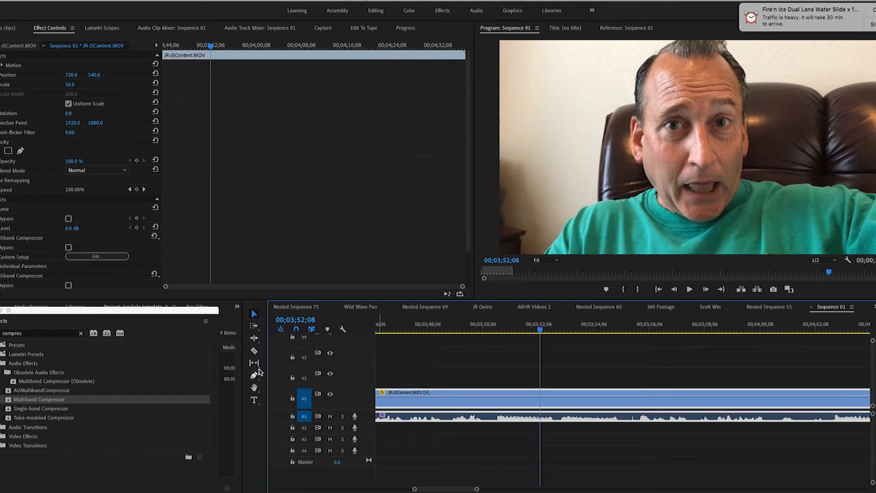
Step: Cut out the short passage of about half a second just after 00;03;50;06 and close the gap
{"action": "left_click", "coordinate": [255, 352]}
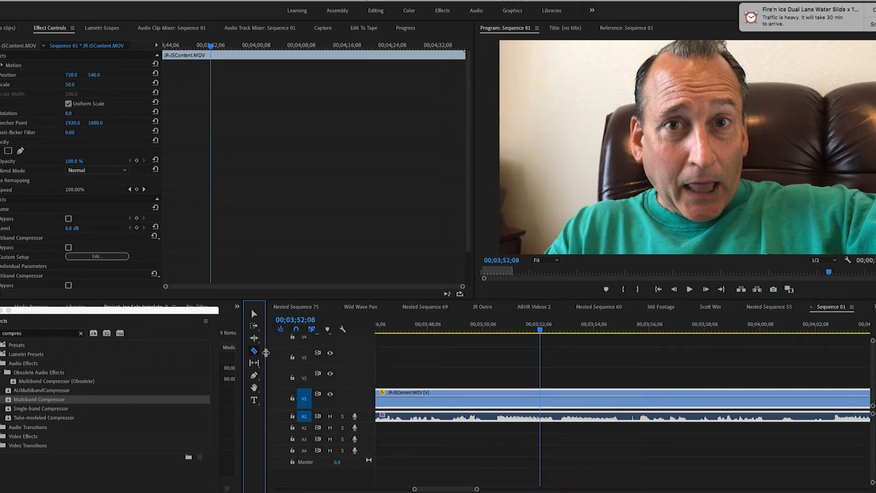
{"action": "left_click", "coordinate": [484, 409]}
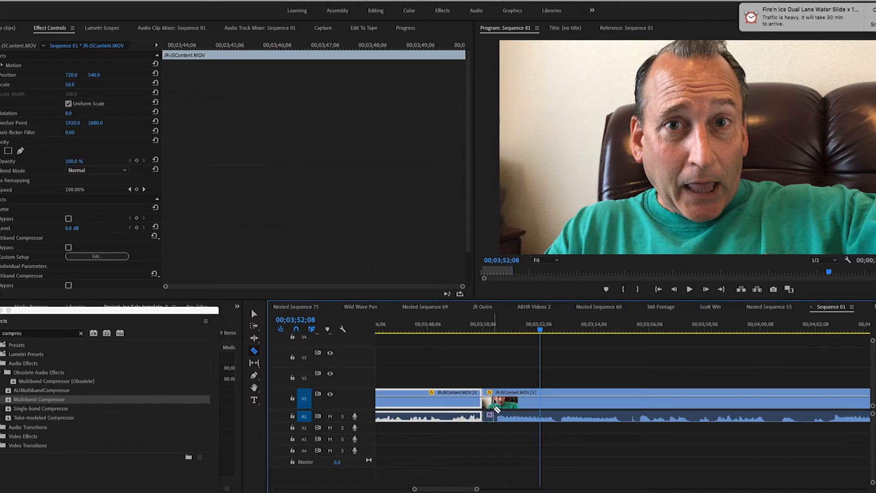
{"action": "left_click", "coordinate": [496, 408]}
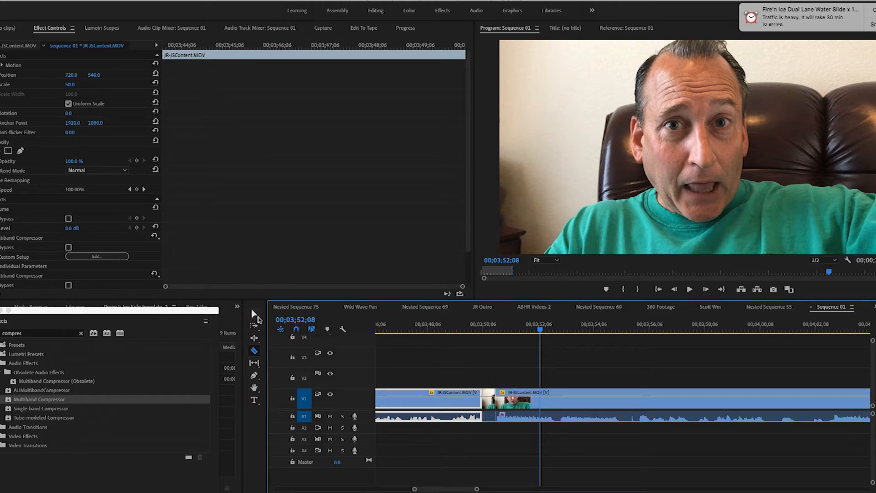
{"action": "left_click", "coordinate": [254, 314]}
{"action": "left_click", "coordinate": [489, 407]}
{"action": "key", "text": "Delete"}
{"action": "left_click_drag", "start_coordinate": [561, 404], "coordinate": [549, 403]}
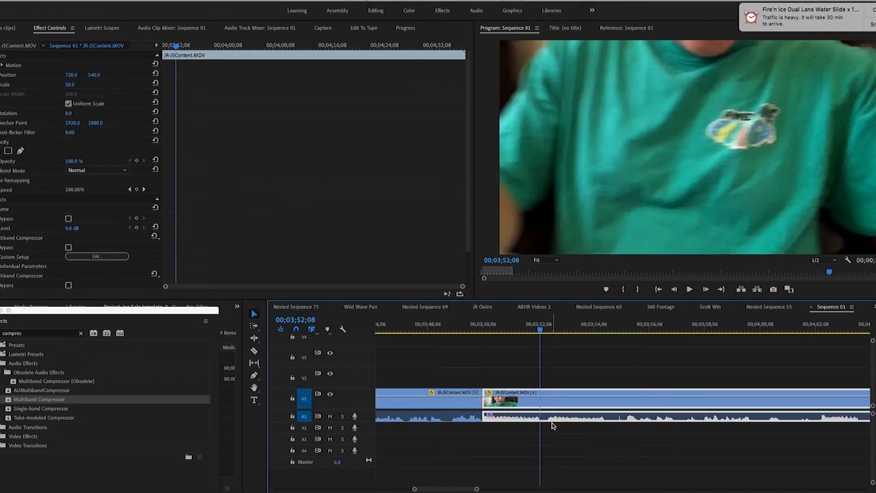
Step: Play on to 00;03;55;01, cut out the passage between about 00;03;52;08 and 00;03;55;08, and close the gap
{"action": "key", "text": "space"}
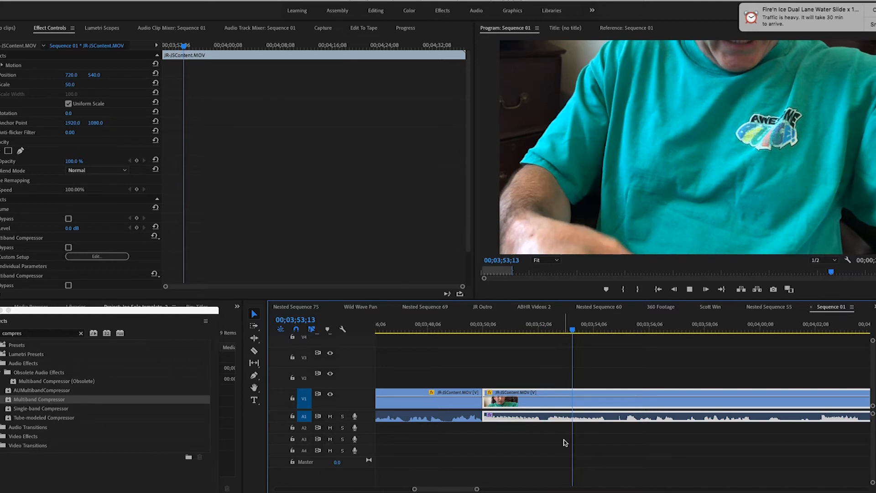
{"action": "key", "text": "space"}
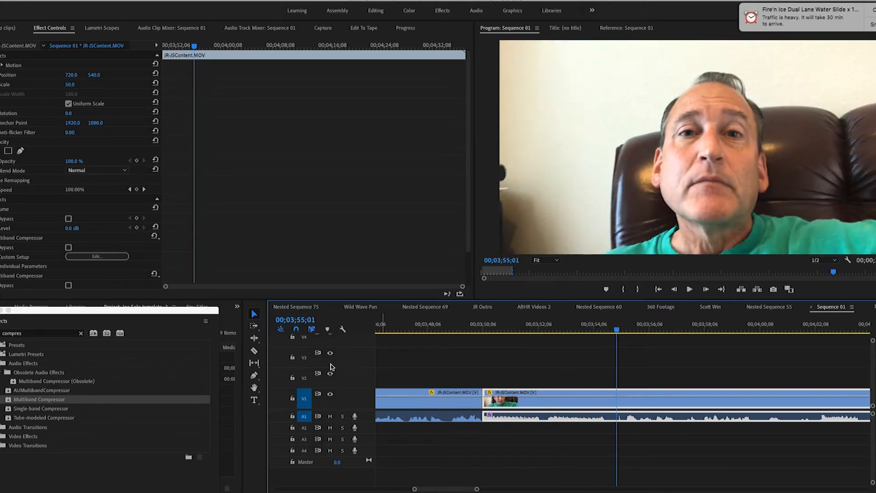
{"action": "left_click", "coordinate": [254, 350]}
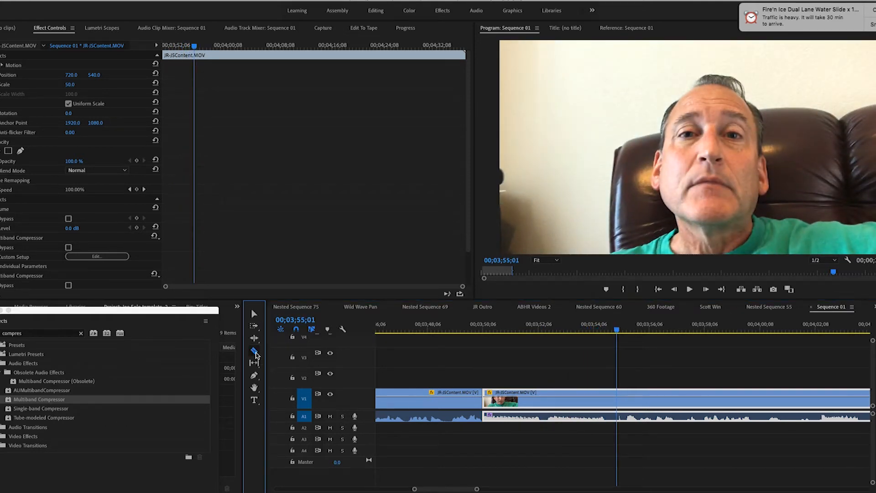
{"action": "left_click", "coordinate": [542, 406]}
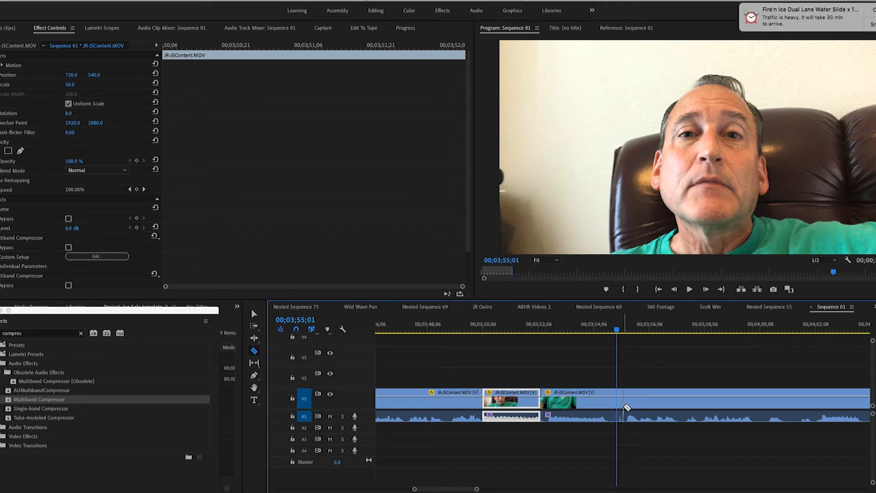
{"action": "left_click", "coordinate": [624, 406]}
{"action": "left_click", "coordinate": [254, 314]}
{"action": "left_click", "coordinate": [572, 407]}
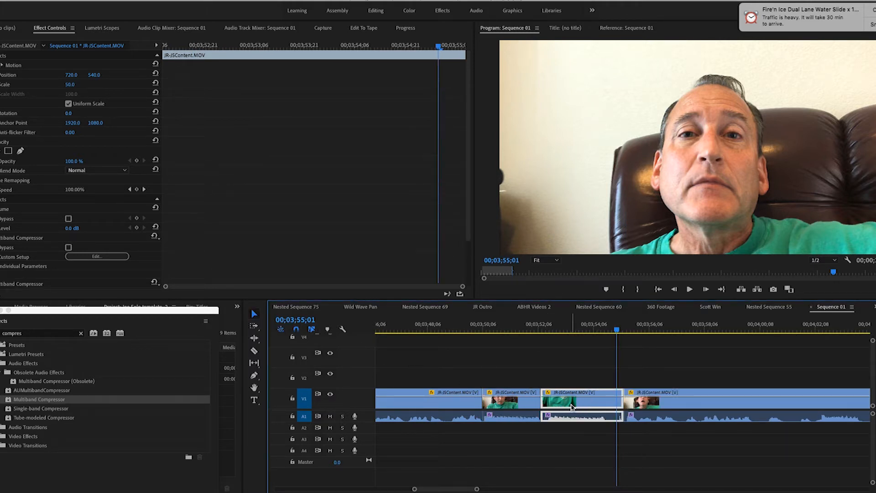
{"action": "key", "text": "Delete"}
{"action": "left_click_drag", "start_coordinate": [659, 402], "coordinate": [540, 405]}
Step: Play the footage from about 00;03;50 to 00;04;00;29, replaying the part after 00;03;56;03, to find the next unwanted passage
{"action": "left_click", "coordinate": [478, 326]}
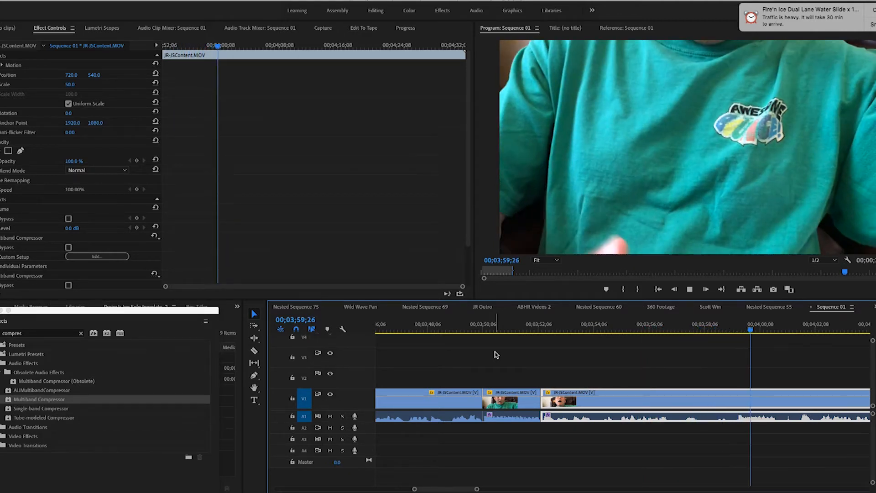
{"action": "key", "text": "space"}
{"action": "left_click", "coordinate": [647, 327]}
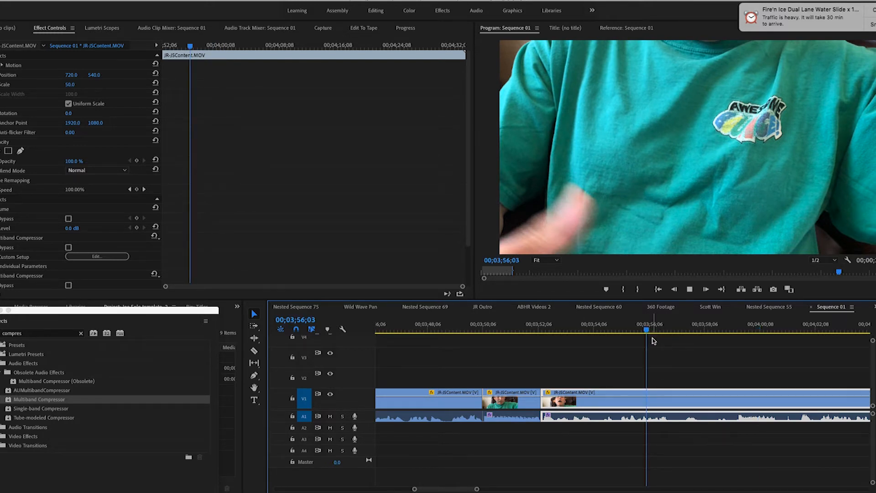
{"action": "left_click", "coordinate": [728, 329]}
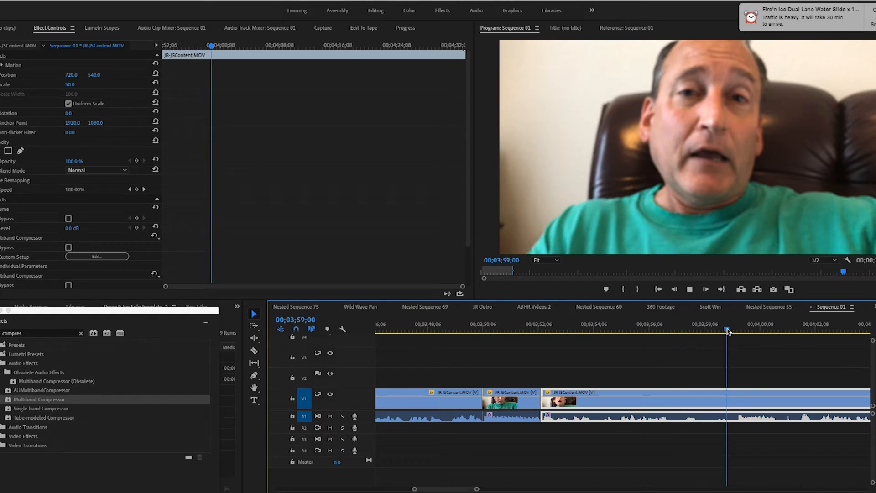
{"action": "key", "text": "space"}
Step: Cut out the passage between about 00;03;56;28 and 00;03;59;06 and move the following segment up to close the gap
{"action": "left_click", "coordinate": [254, 350]}
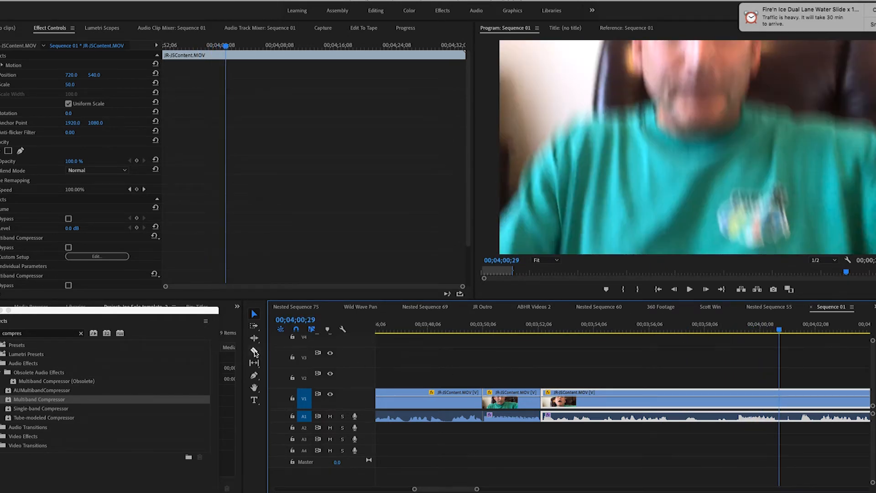
{"action": "left_click", "coordinate": [671, 413]}
{"action": "left_click", "coordinate": [733, 413]}
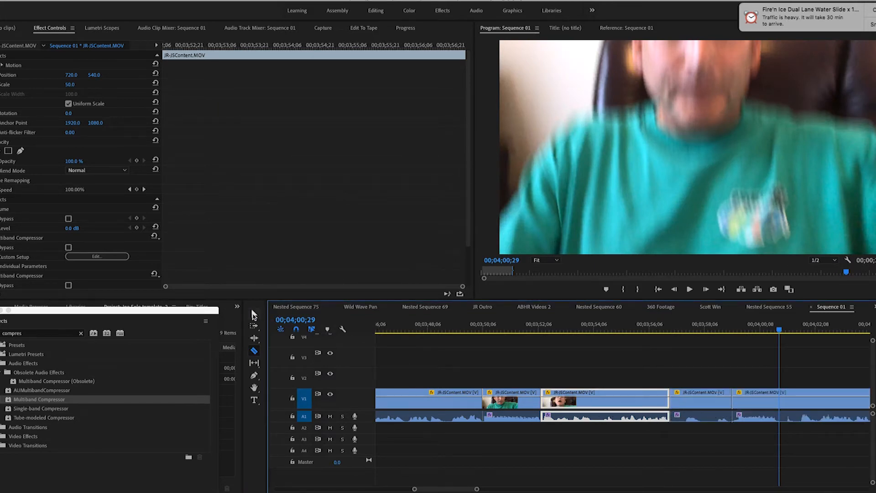
{"action": "left_click", "coordinate": [254, 314]}
{"action": "left_click", "coordinate": [708, 404]}
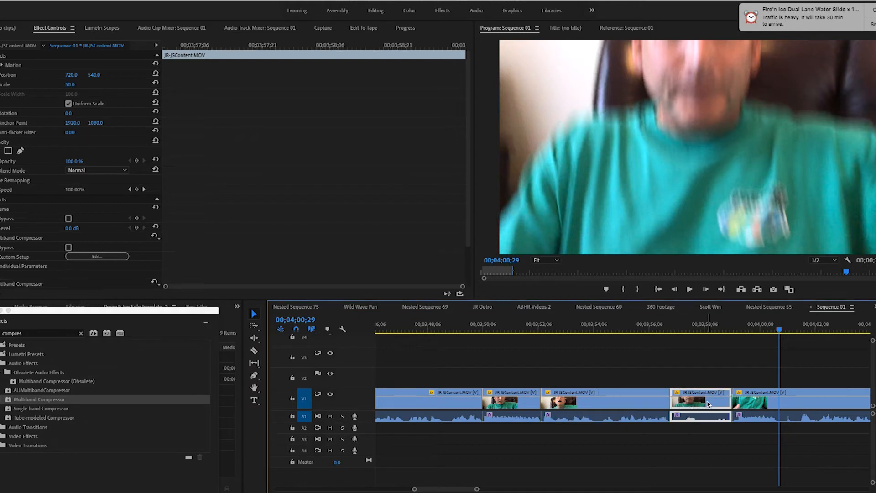
{"action": "key", "text": "Delete"}
{"action": "left_click_drag", "start_coordinate": [795, 403], "coordinate": [633, 407]}
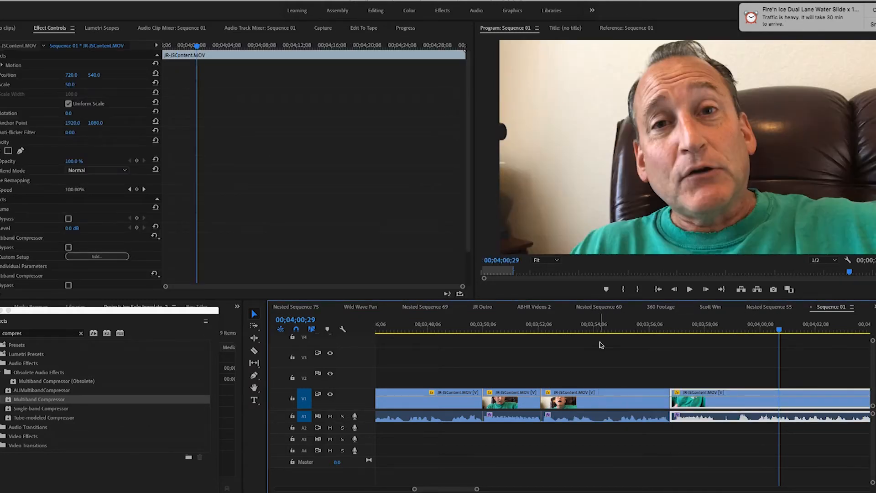
Step: Cut out the six-frame piece from 00;03;54;08 to 00;03;54;13 and move the following segments earlier to close the gap
{"action": "left_click", "coordinate": [255, 350]}
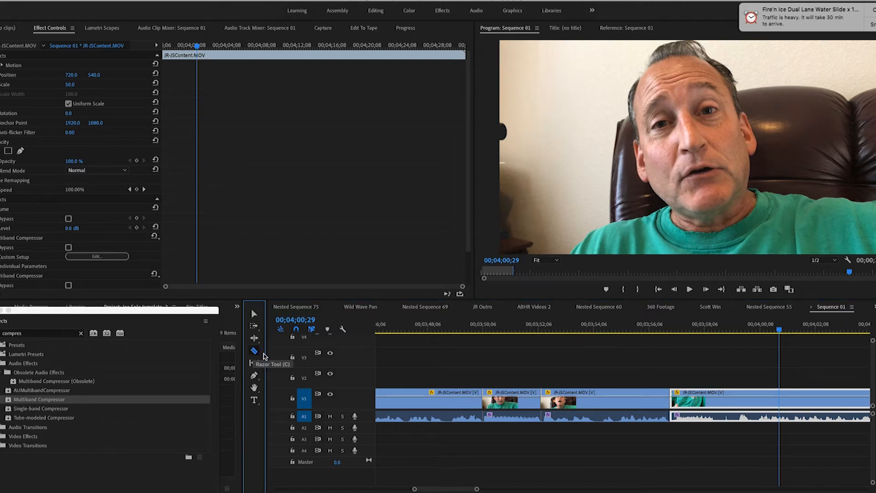
{"action": "left_click", "coordinate": [596, 413]}
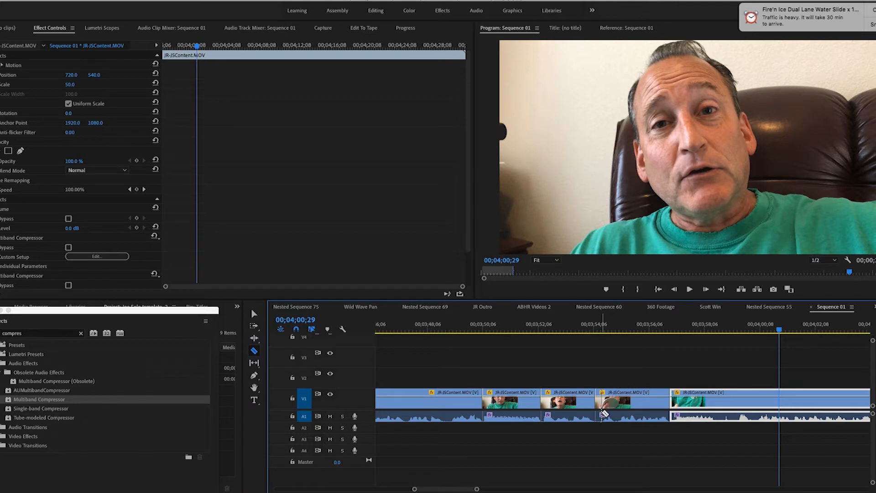
{"action": "left_click", "coordinate": [601, 413]}
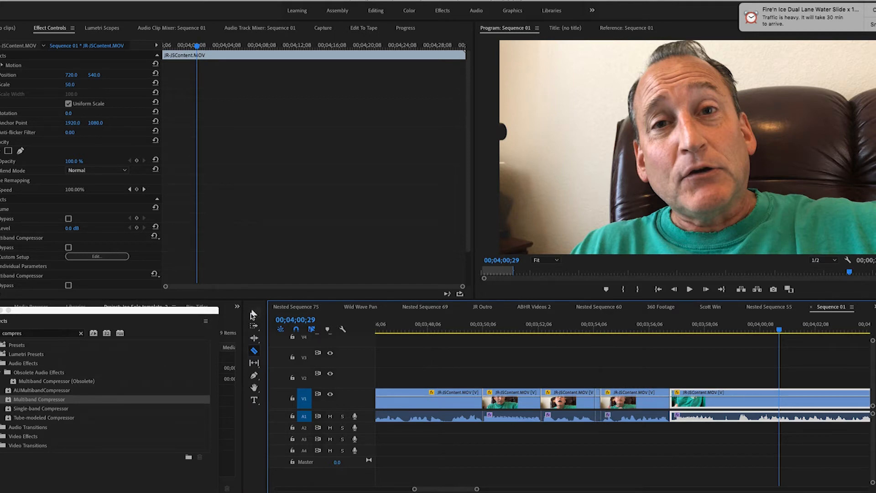
{"action": "left_click", "coordinate": [254, 314]}
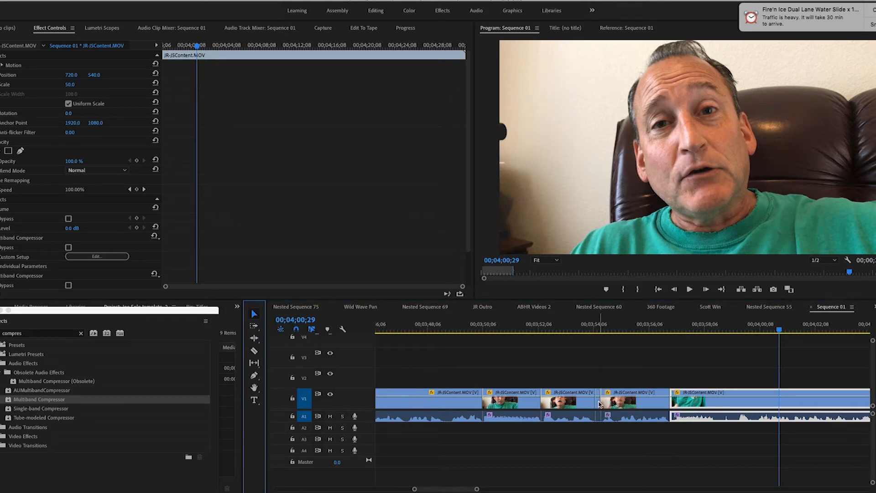
{"action": "left_click", "coordinate": [599, 404]}
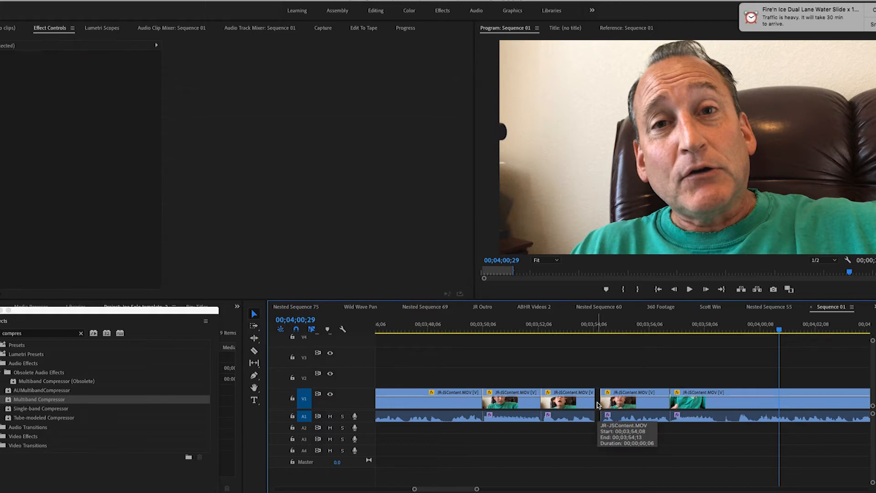
{"action": "left_click_drag", "start_coordinate": [653, 404], "coordinate": [724, 407]}
Step: Play the footage from just before 00;03;54;06 to 00;04;01;04, and replay the stretch from 00;03;59;06 to 00;04;00;09
{"action": "left_click", "coordinate": [584, 329]}
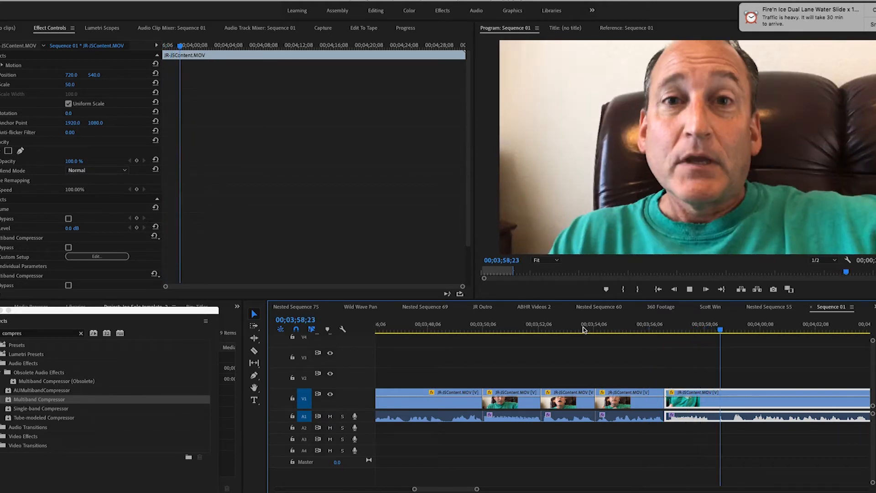
{"action": "key", "text": "space"}
{"action": "left_click", "coordinate": [254, 350]}
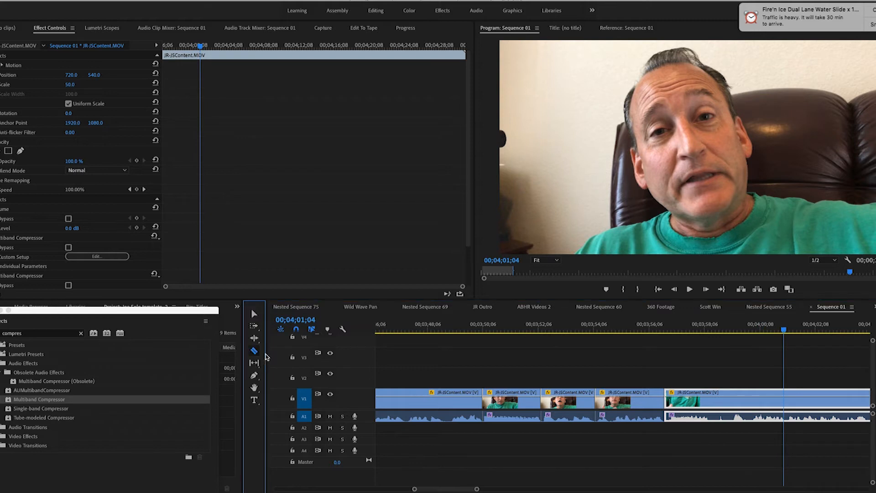
{"action": "left_click", "coordinate": [729, 328]}
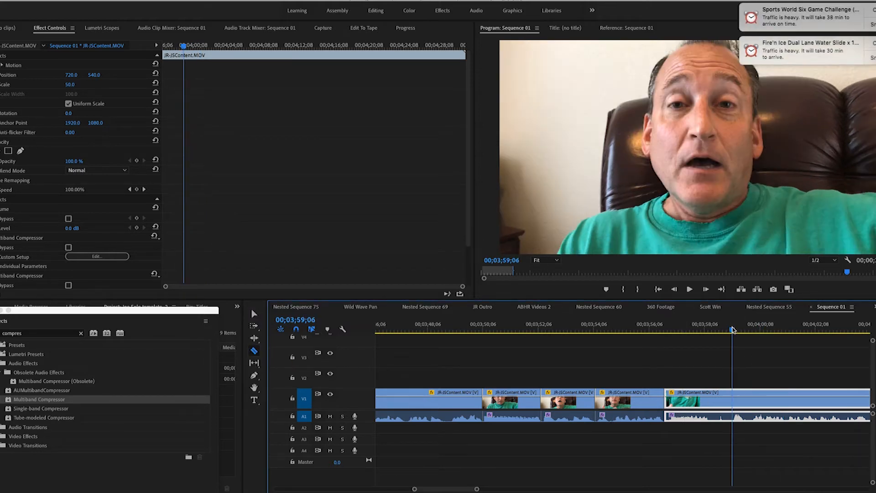
{"action": "key", "text": "space"}
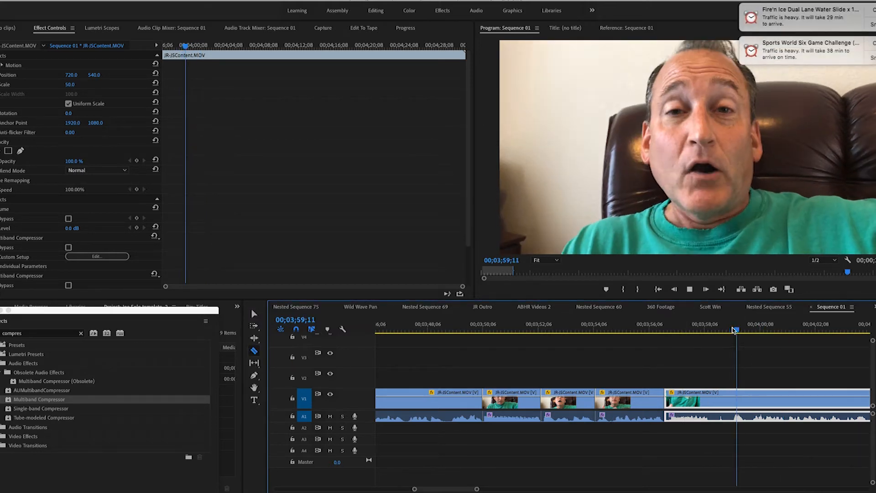
{"action": "key", "text": "space"}
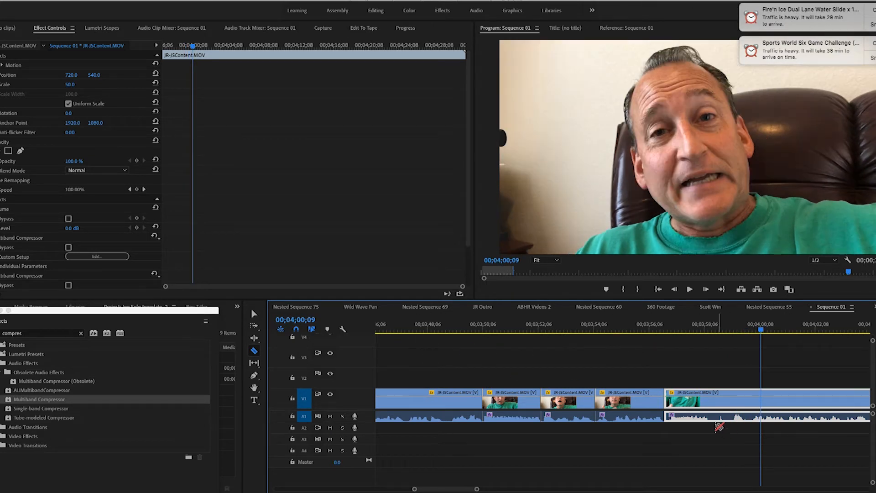
Step: Cut out the passage between about 00;03;58;15 and 00;03;59;27 and move the following segment up to close the gap
{"action": "left_click", "coordinate": [712, 420]}
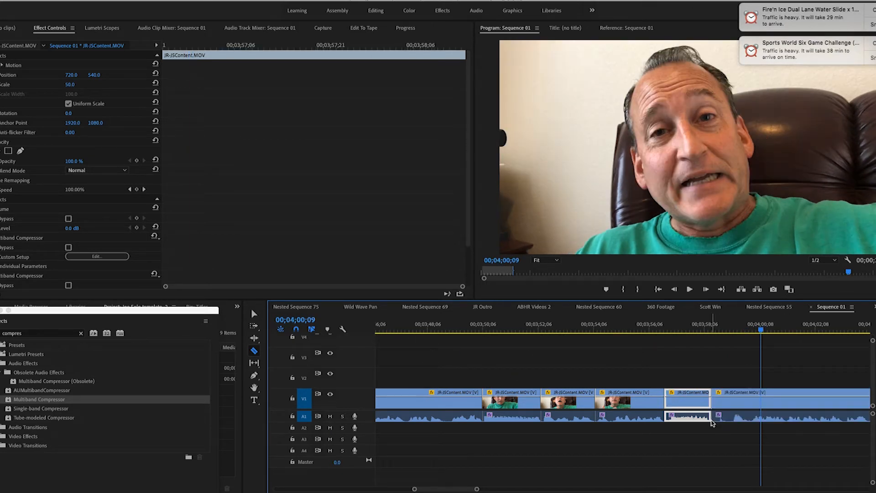
{"action": "left_click", "coordinate": [752, 421]}
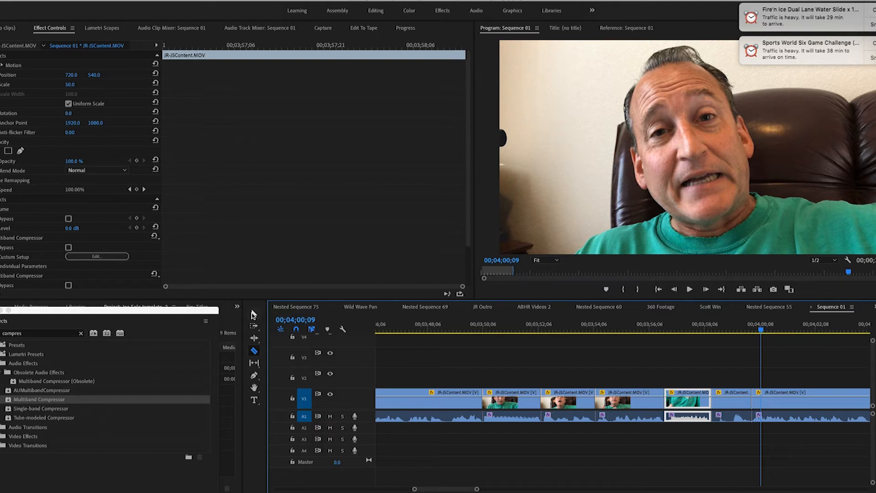
{"action": "left_click", "coordinate": [254, 315]}
{"action": "left_click", "coordinate": [740, 403]}
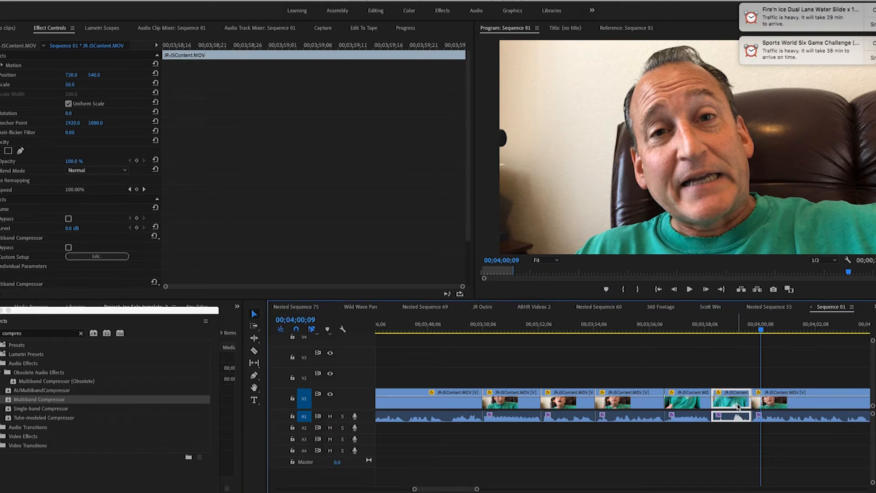
{"action": "left_click_drag", "start_coordinate": [812, 404], "coordinate": [736, 405]}
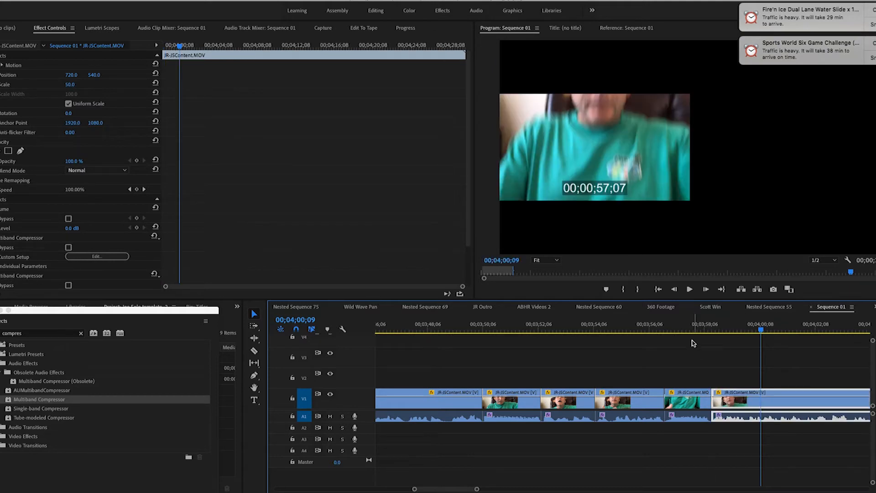
Step: Play the latest cut through to 00;04;01;14 and return the playhead to 00;03;59;27
{"action": "left_click", "coordinate": [680, 328]}
{"action": "key", "text": "space"}
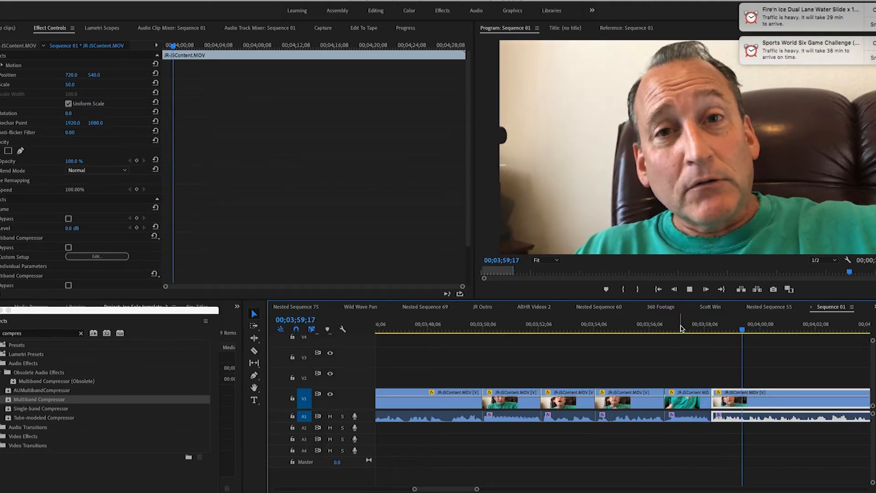
{"action": "key", "text": "space"}
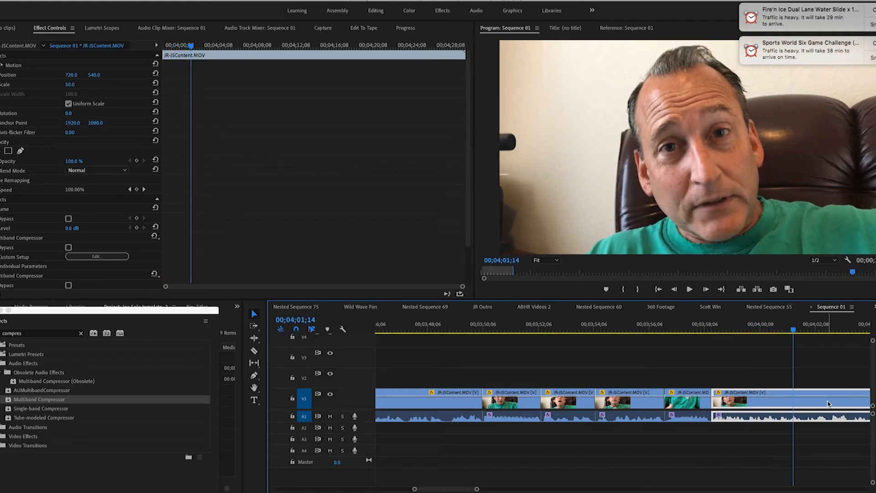
{"action": "left_click_drag", "start_coordinate": [732, 328], "coordinate": [750, 328]}
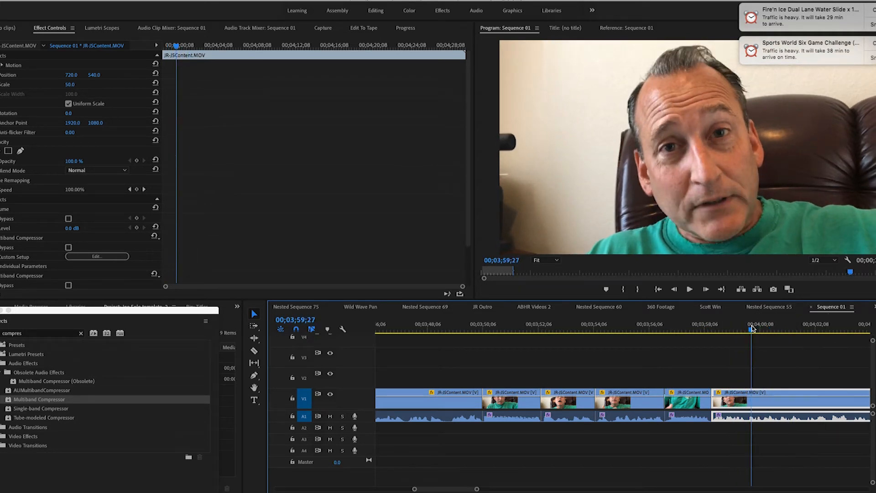
Step: Trim the last segment's opening by cutting to about 00;03;59;24, and move the segment earlier to close the gap
{"action": "key", "text": "space"}
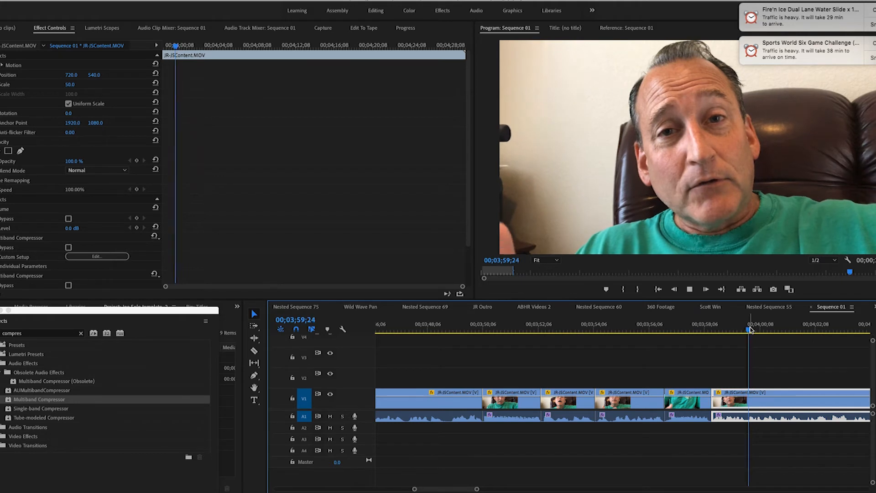
{"action": "key", "text": "space"}
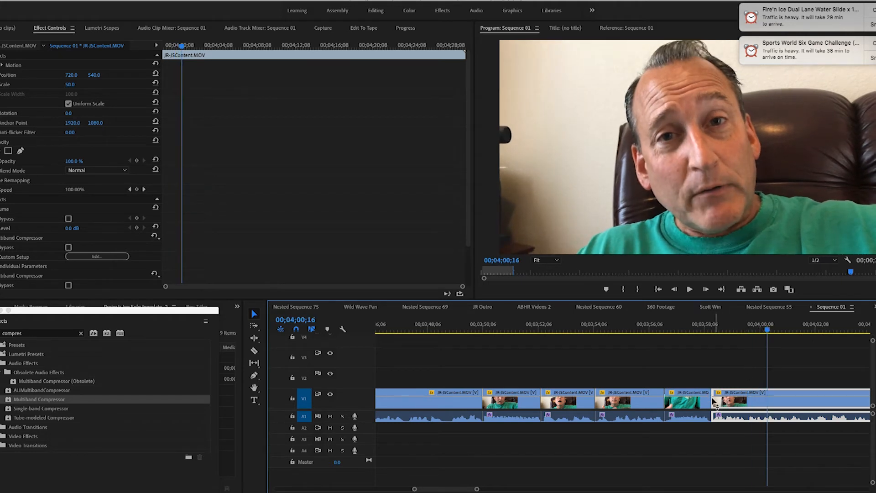
{"action": "left_click_drag", "start_coordinate": [715, 391], "coordinate": [749, 395]}
{"action": "left_click_drag", "start_coordinate": [820, 402], "coordinate": [791, 405]}
Step: Play the cut from 00;03;56;05 to about 00;04;05;19, and replay the stretch from 00;03;59;18 to 00;04;04;04
{"action": "left_click", "coordinate": [649, 330]}
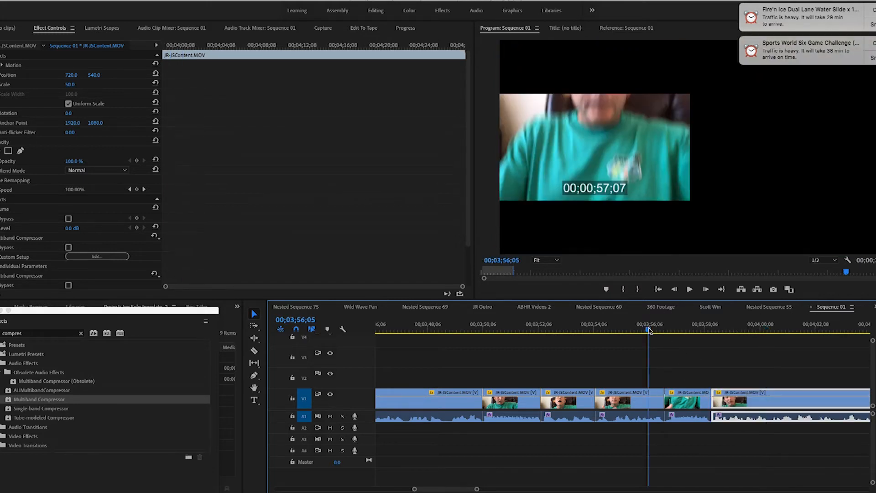
{"action": "key", "text": "space"}
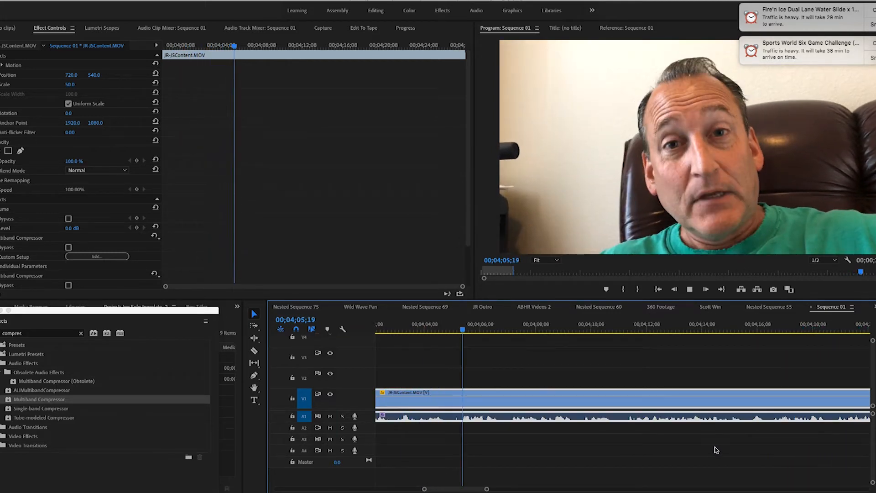
{"action": "key", "text": "space"}
{"action": "scroll", "coordinate": [637, 446], "scroll_direction": "up", "scroll_amount": 5}
{"action": "left_click", "coordinate": [489, 325]}
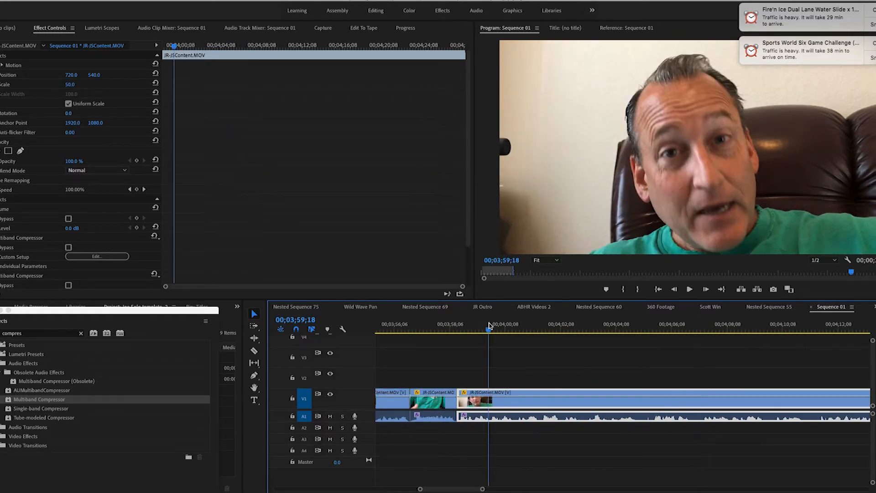
{"action": "key", "text": "space"}
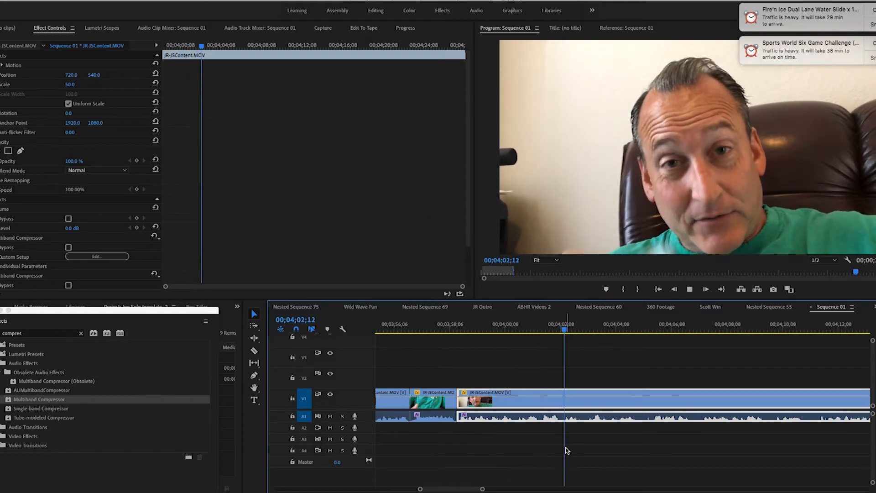
{"action": "key", "text": "space"}
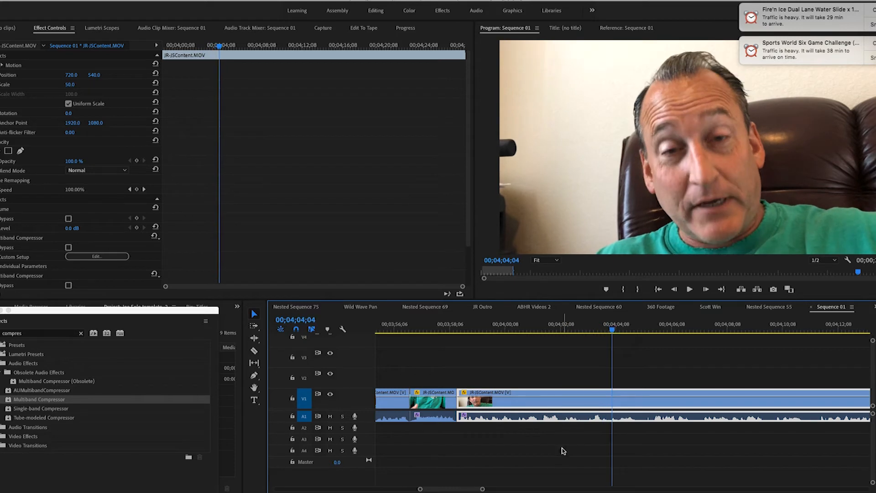
Step: Replay the start of the last segment up to 00;04;00;23 and split the footage there
{"action": "left_click", "coordinate": [454, 329]}
{"action": "key", "text": "space"}
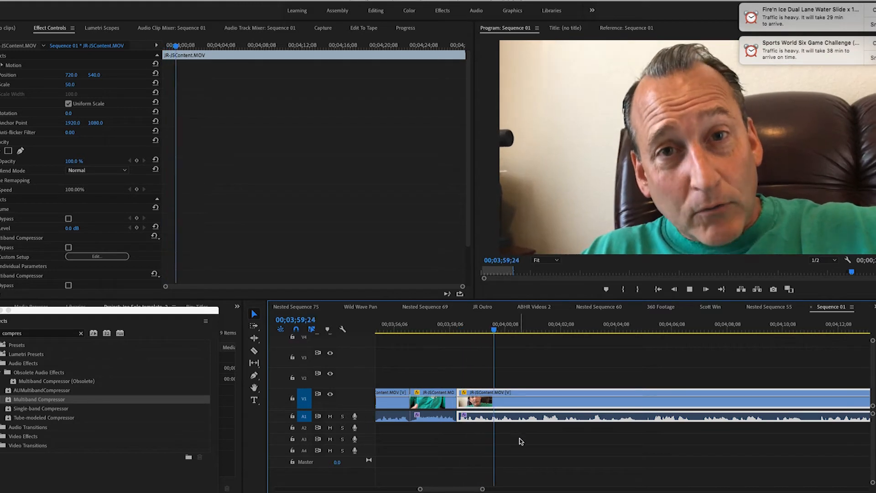
{"action": "key", "text": "space"}
{"action": "left_click", "coordinate": [254, 352]}
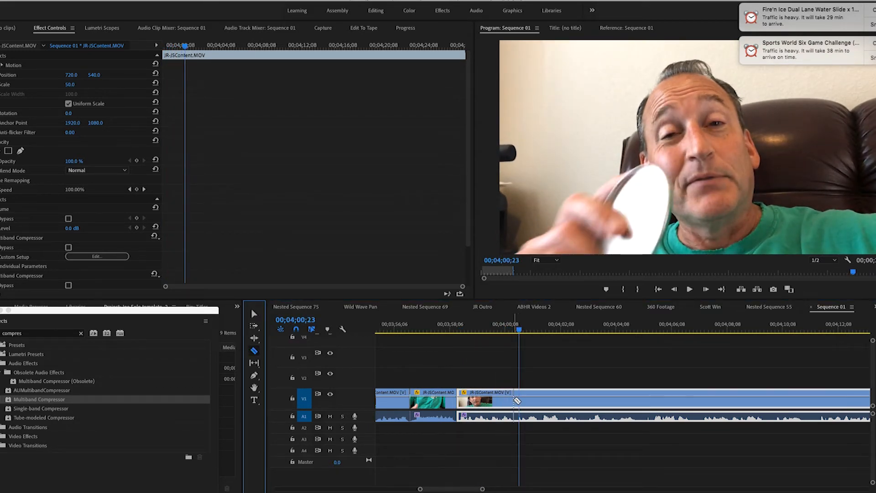
{"action": "left_click", "coordinate": [519, 400]}
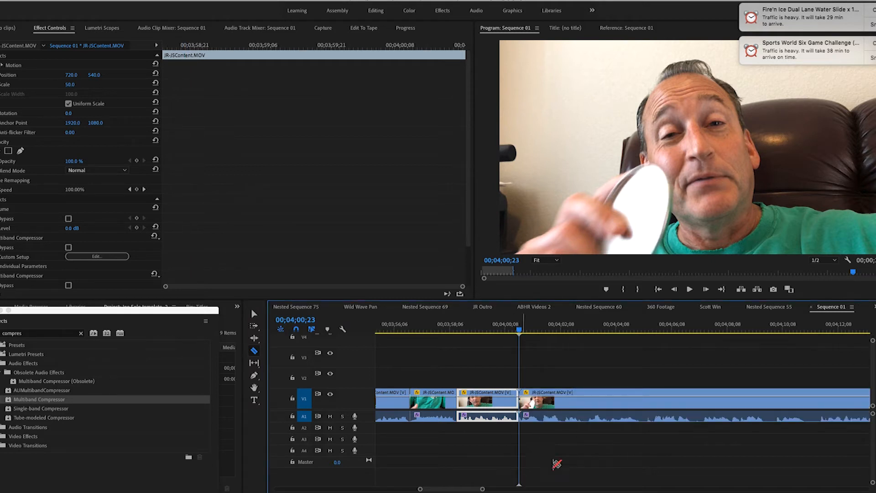
Step: Cut out the passage from 00;04;00;23 to about 00;04;05;18 and move the following segment earlier to close the gap
{"action": "key", "text": "space"}
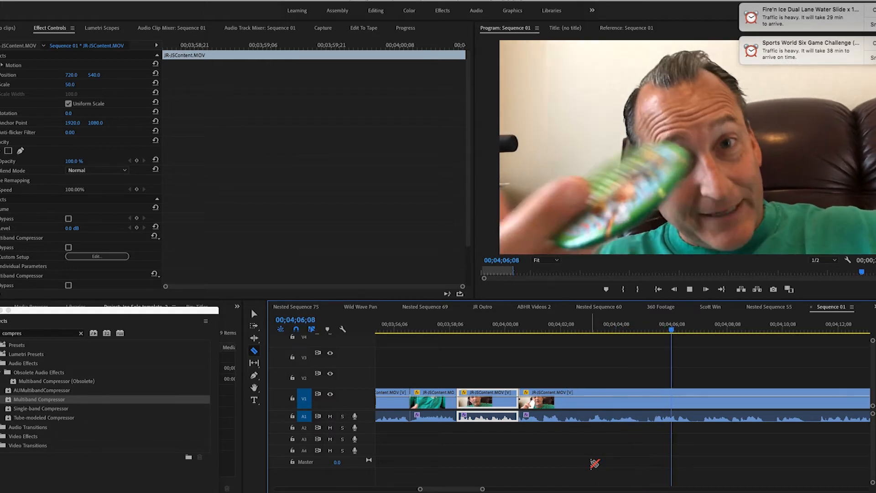
{"action": "left_click", "coordinate": [688, 330]}
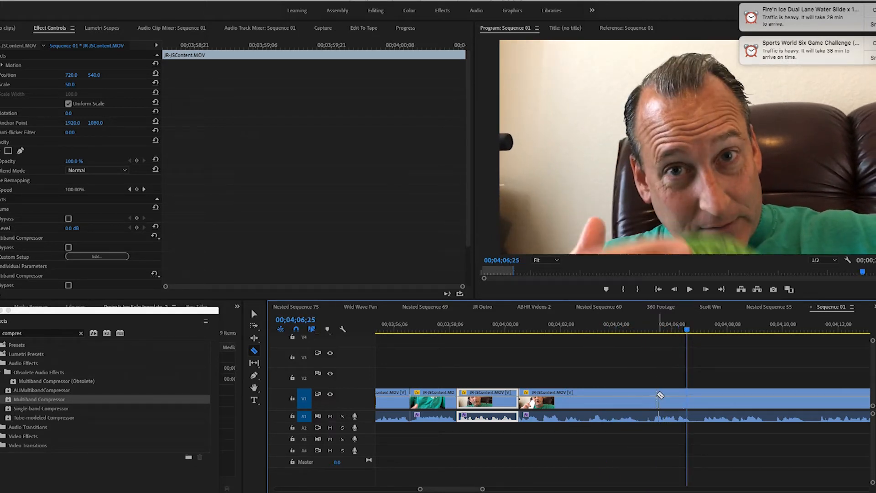
{"action": "left_click", "coordinate": [656, 395]}
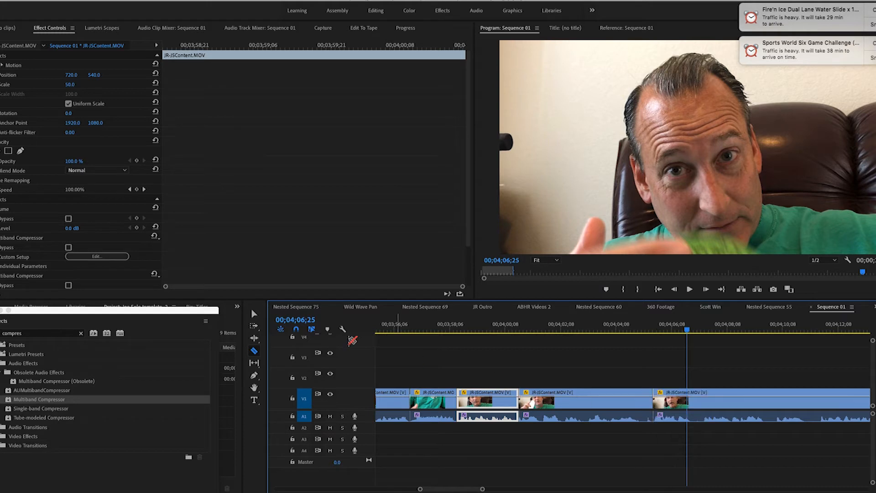
{"action": "left_click", "coordinate": [254, 314]}
{"action": "left_click", "coordinate": [615, 420]}
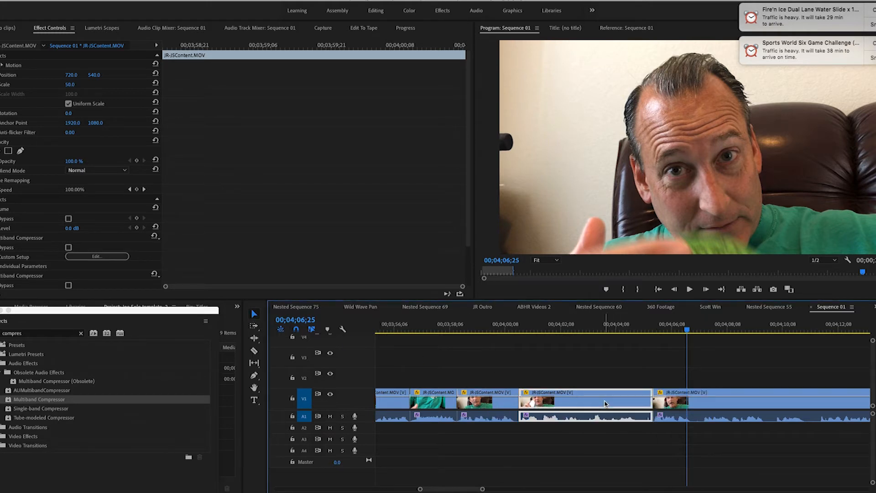
{"action": "key", "text": "Delete"}
{"action": "left_click_drag", "start_coordinate": [725, 404], "coordinate": [591, 403]}
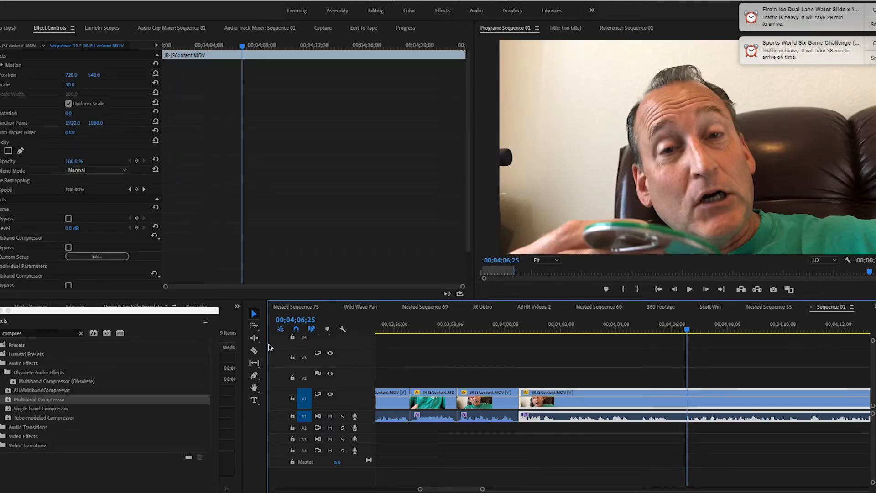
Step: Split the last segment around three short pauses near 00;04;02;08, 00;04;05;00 and 00;04;06;16
{"action": "left_click", "coordinate": [254, 350]}
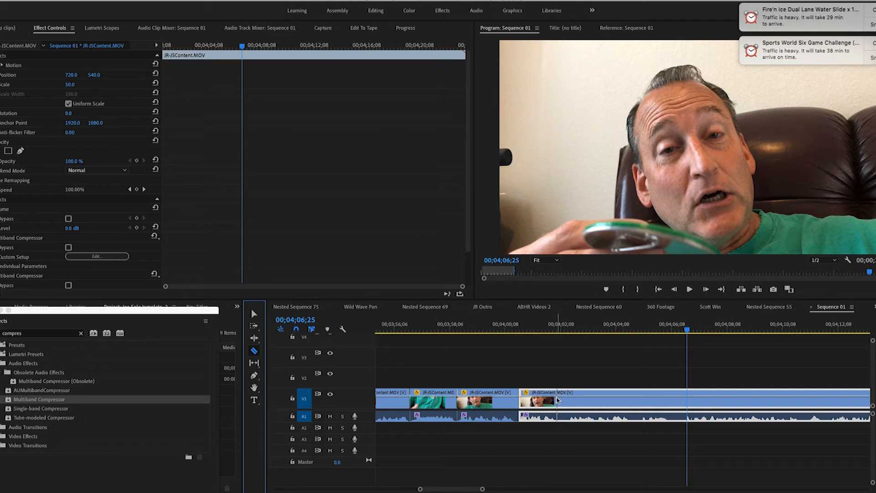
{"action": "left_click", "coordinate": [558, 399]}
{"action": "left_click", "coordinate": [570, 401]}
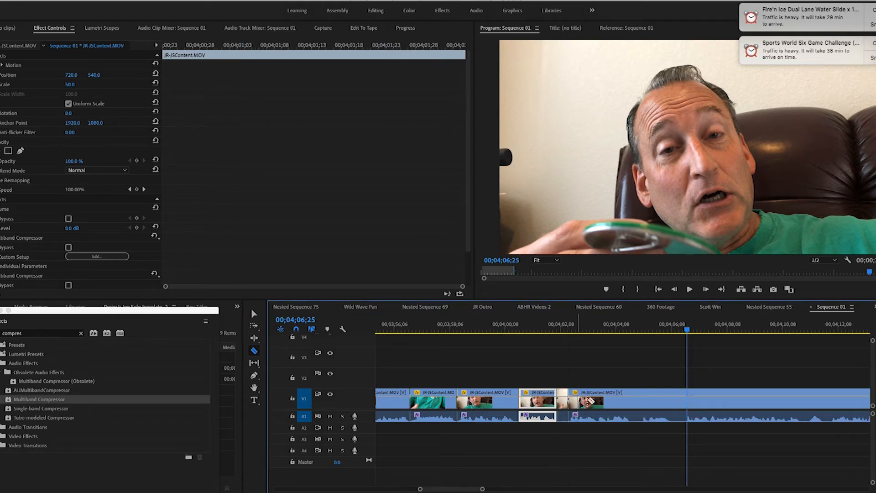
{"action": "left_click", "coordinate": [638, 401]}
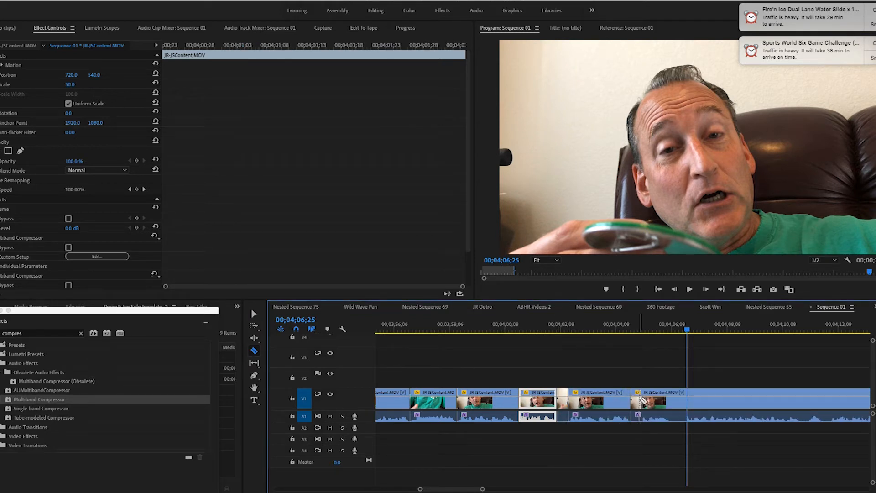
{"action": "left_click", "coordinate": [644, 401]}
{"action": "left_click", "coordinate": [676, 400]}
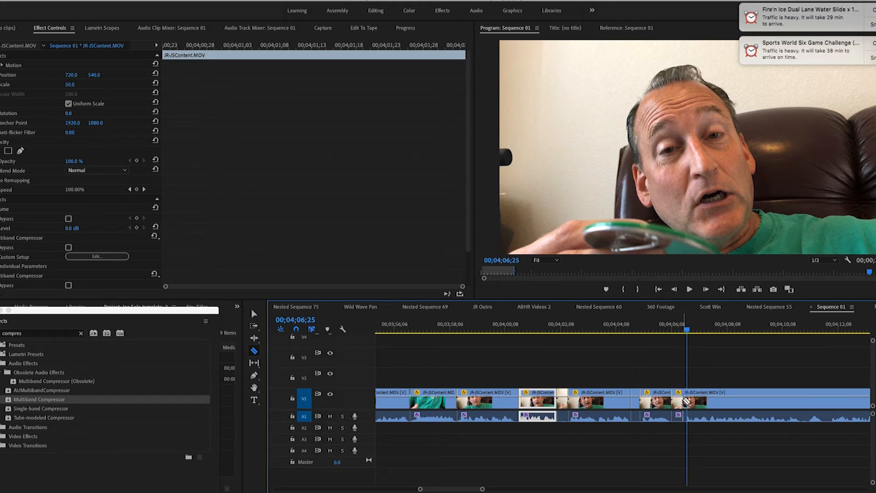
{"action": "left_click", "coordinate": [685, 400]}
Step: Delete the three short pause pieces and move the following segments earlier to close each gap
{"action": "left_click", "coordinate": [254, 314]}
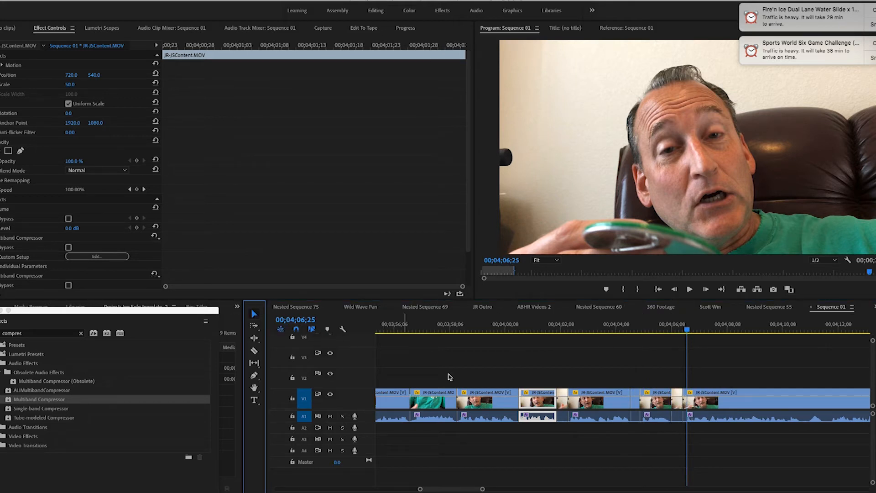
{"action": "left_click", "coordinate": [563, 404]}
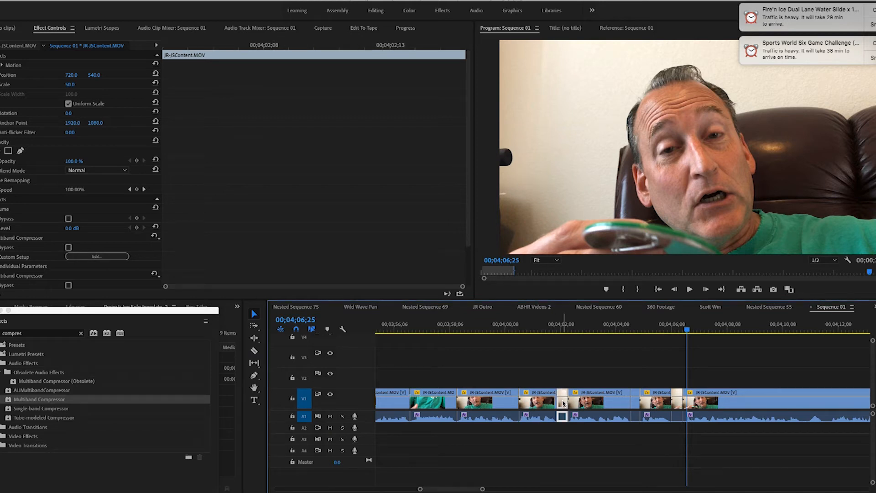
{"action": "key", "text": "Delete"}
{"action": "left_click", "coordinate": [636, 405]}
{"action": "key", "text": "Delete"}
{"action": "left_click", "coordinate": [677, 402]}
{"action": "key", "text": "Delete"}
{"action": "left_click_drag", "start_coordinate": [617, 403], "coordinate": [606, 404]}
{"action": "left_click_drag", "start_coordinate": [663, 402], "coordinate": [638, 406]}
{"action": "left_click_drag", "start_coordinate": [731, 410], "coordinate": [701, 409]}
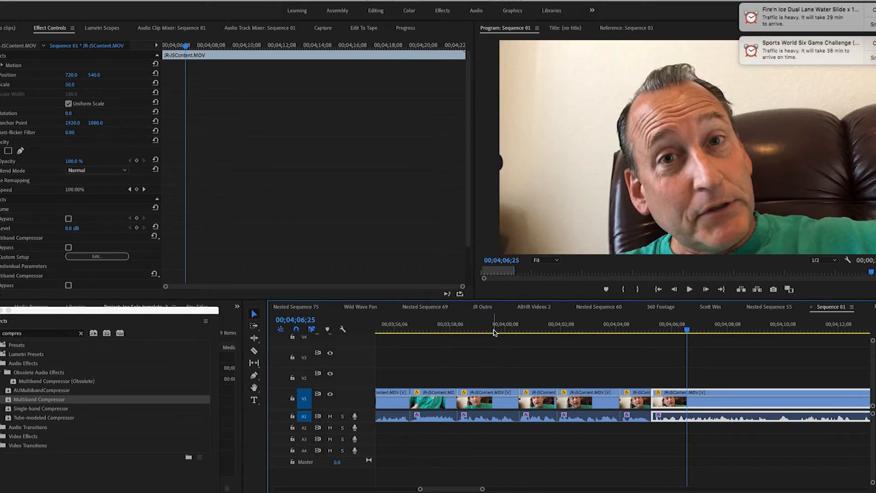
Step: Play the latest cuts from about 00;03;59;24 to 00;04;14;26 and split the footage at about 00;04;14;23
{"action": "left_click", "coordinate": [494, 331]}
{"action": "key", "text": "space"}
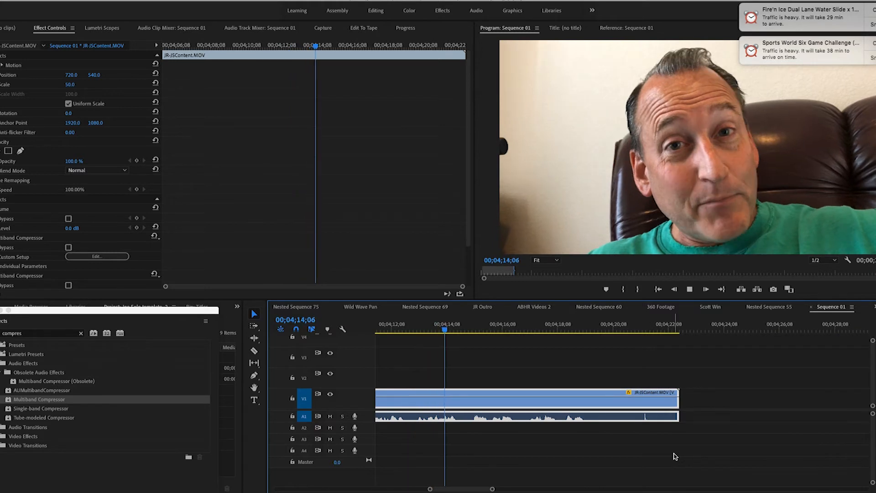
{"action": "key", "text": "space"}
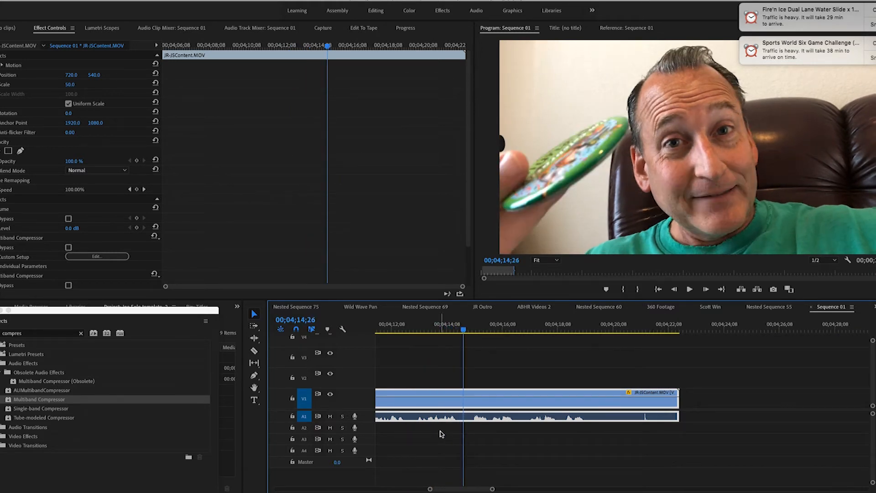
{"action": "key", "text": "c"}
{"action": "left_click", "coordinate": [461, 404]}
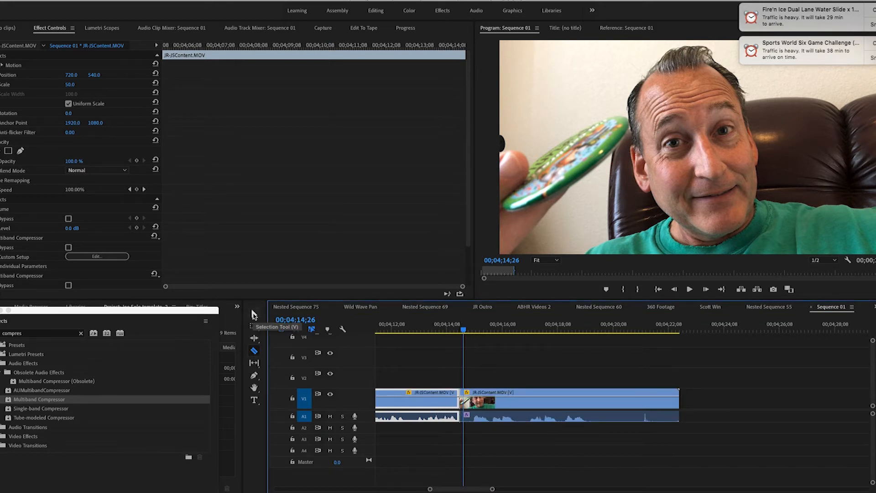
{"action": "left_click", "coordinate": [254, 314]}
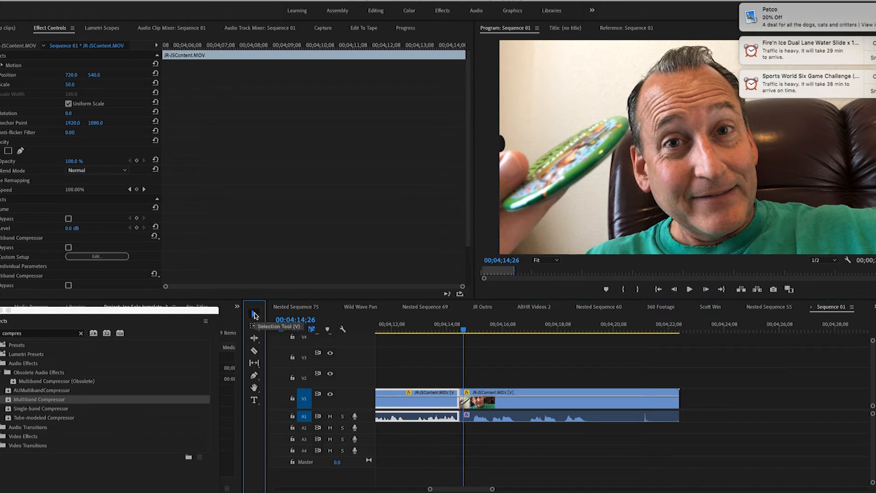
Step: Play on to 00;04;19;17 and split the footage at about 00;04;17;05 and at 00;04;19;17
{"action": "key", "text": "space"}
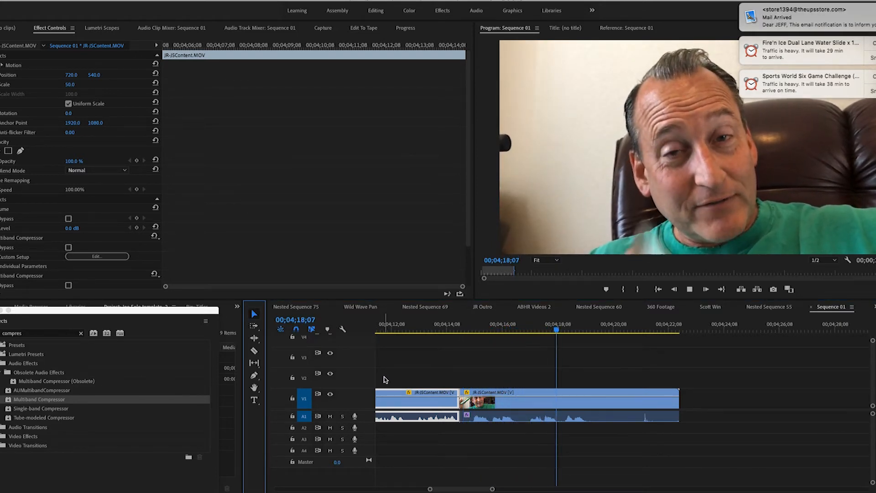
{"action": "key", "text": "space"}
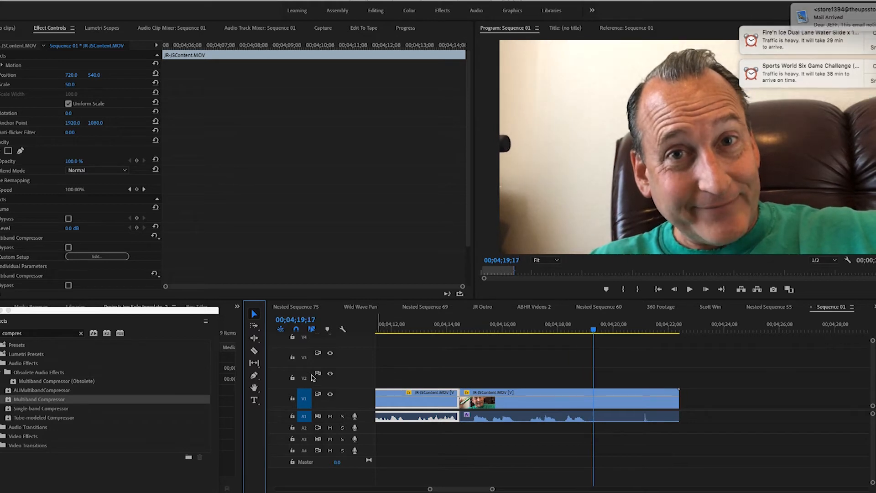
{"action": "left_click", "coordinate": [259, 352]}
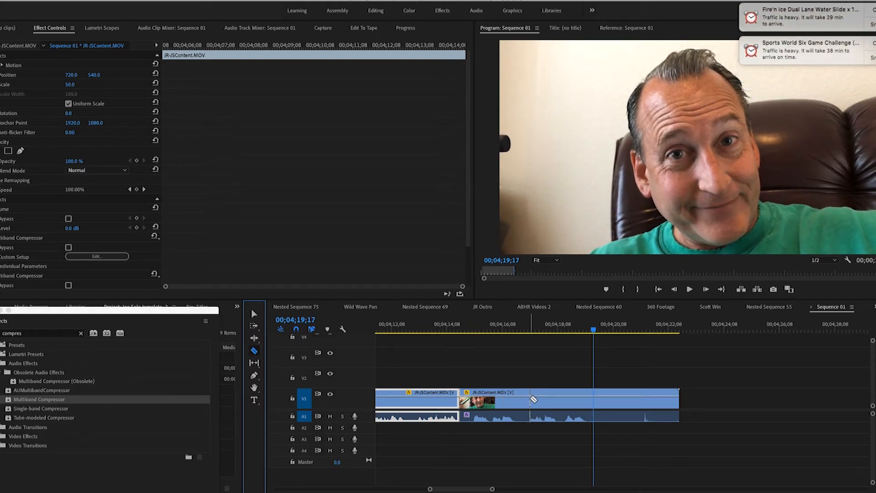
{"action": "left_click", "coordinate": [528, 399]}
{"action": "left_click", "coordinate": [594, 401]}
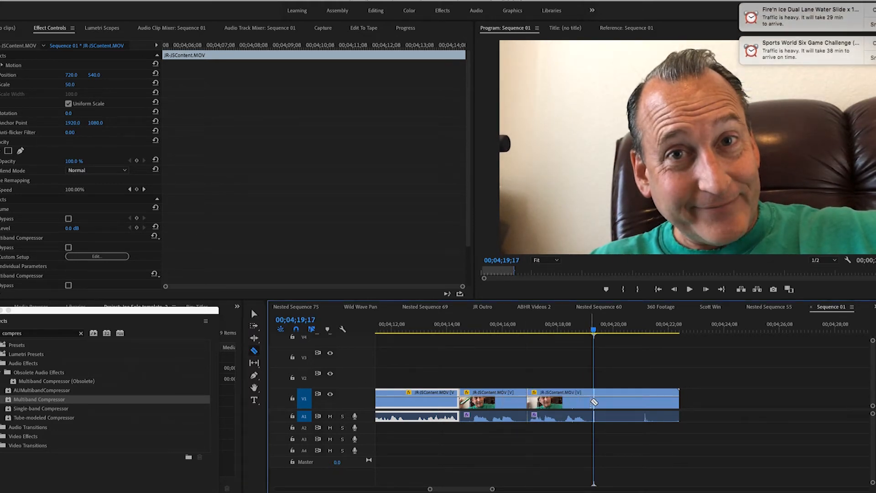
{"action": "left_click", "coordinate": [255, 314]}
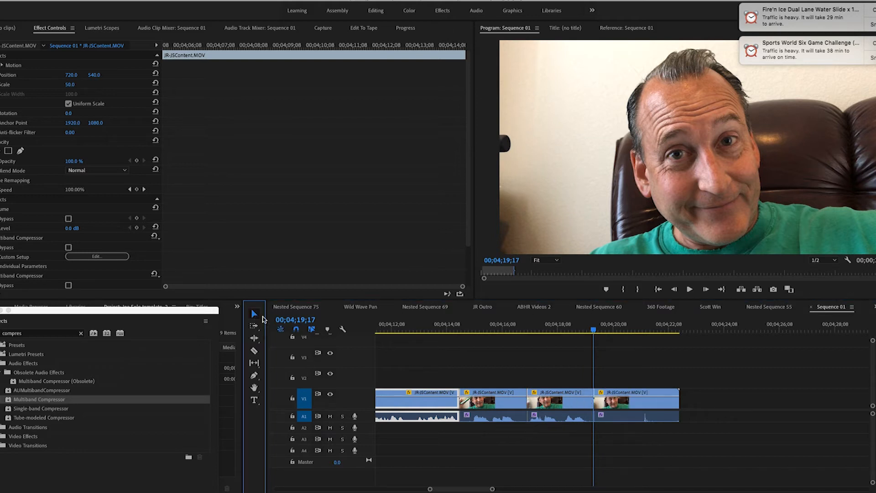
Step: Delete the segment between about 00;04;14;23 and 00;04;17;05 and move the next segment earlier to fill the gap
{"action": "left_click", "coordinate": [520, 404]}
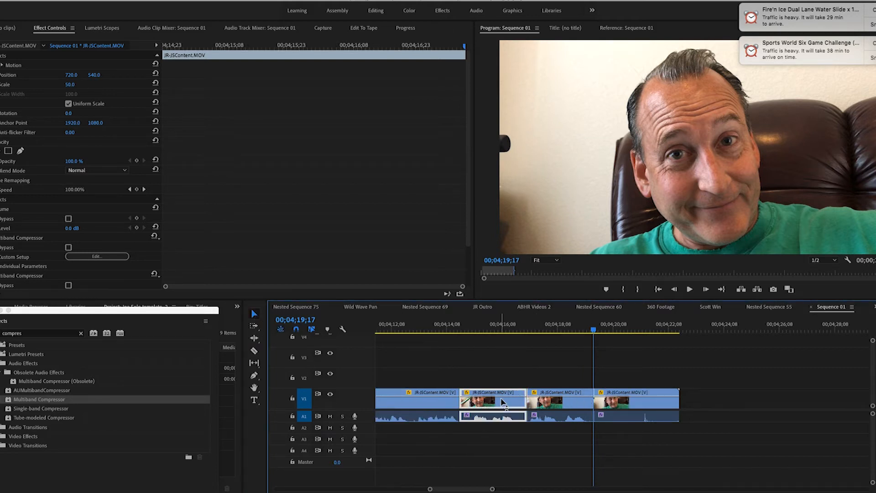
{"action": "key", "text": "Delete"}
{"action": "left_click_drag", "start_coordinate": [576, 404], "coordinate": [508, 404]}
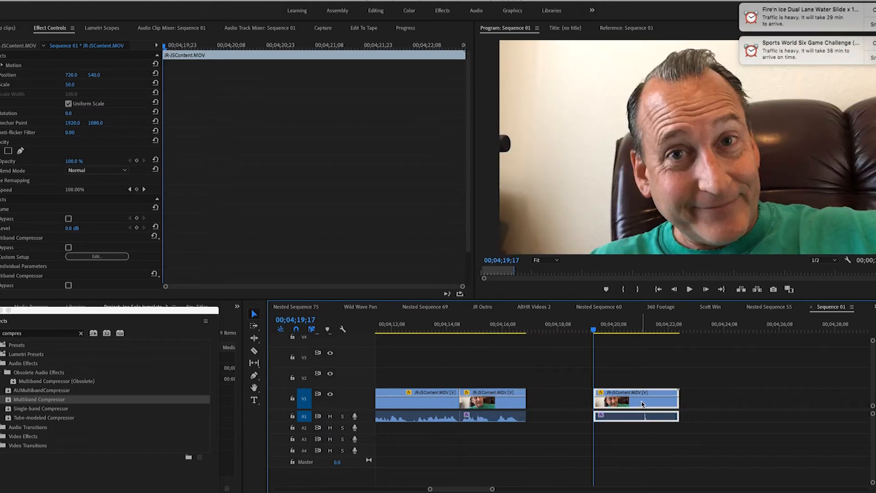
Step: Delete the leftover segment starting at 00;04;19;17 and return the playhead to 00;04;14;12
{"action": "key", "text": "Delete"}
{"action": "left_click", "coordinate": [451, 325]}
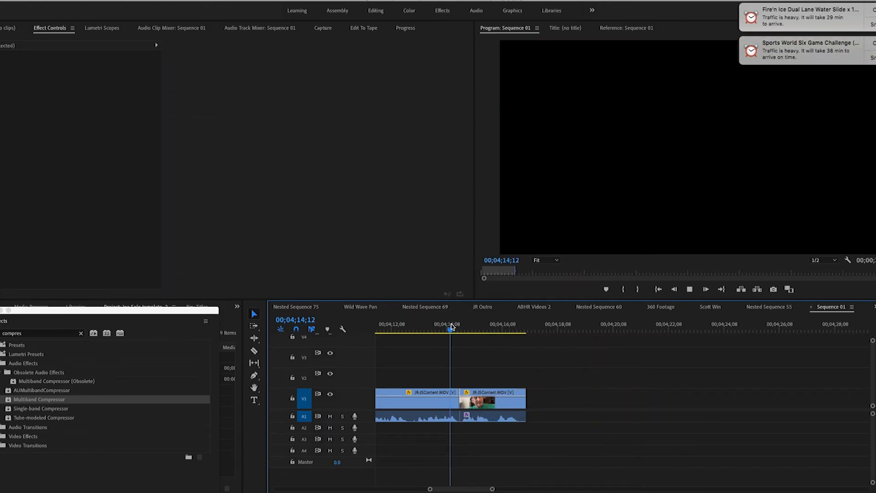
Step: Play the final cut to the end of the footage at 00;04;17;04 and select all trimmed content clips
{"action": "key", "text": "space"}
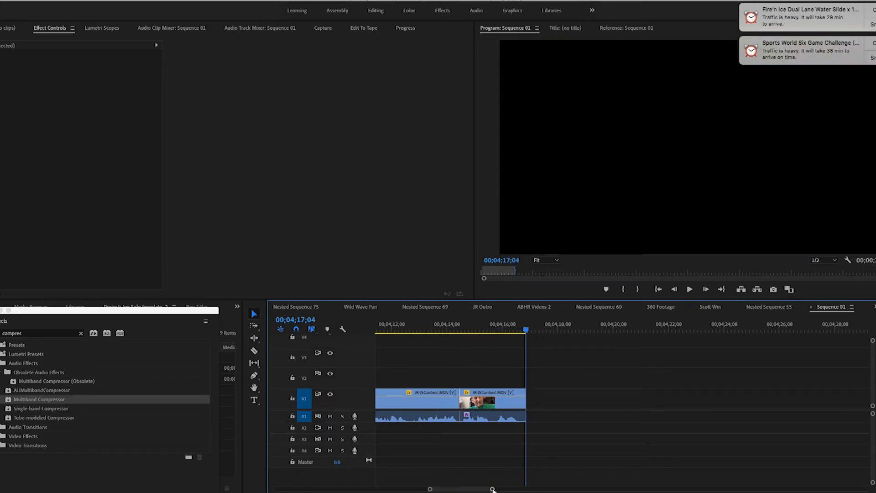
{"action": "left_click_drag", "start_coordinate": [492, 489], "coordinate": [574, 490]}
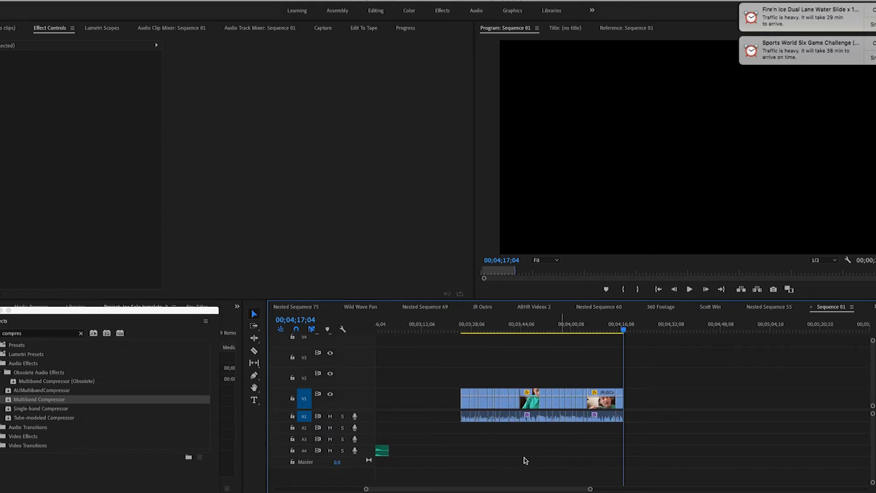
{"action": "left_click_drag", "start_coordinate": [434, 391], "coordinate": [664, 432]}
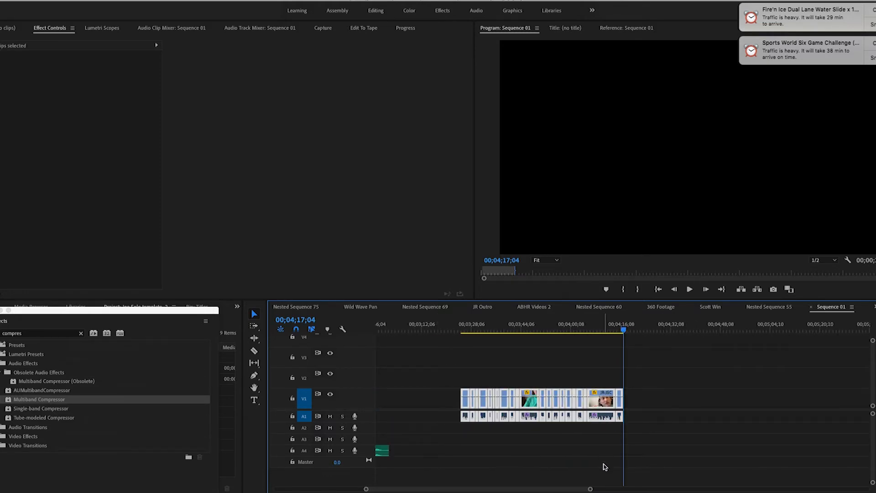
Step: Select the outro clips and play the intro section from 00;01;27;01 to 00;01;34;18
{"action": "left_click_drag", "start_coordinate": [591, 489], "coordinate": [669, 491]}
{"action": "left_click_drag", "start_coordinate": [481, 350], "coordinate": [525, 363]}
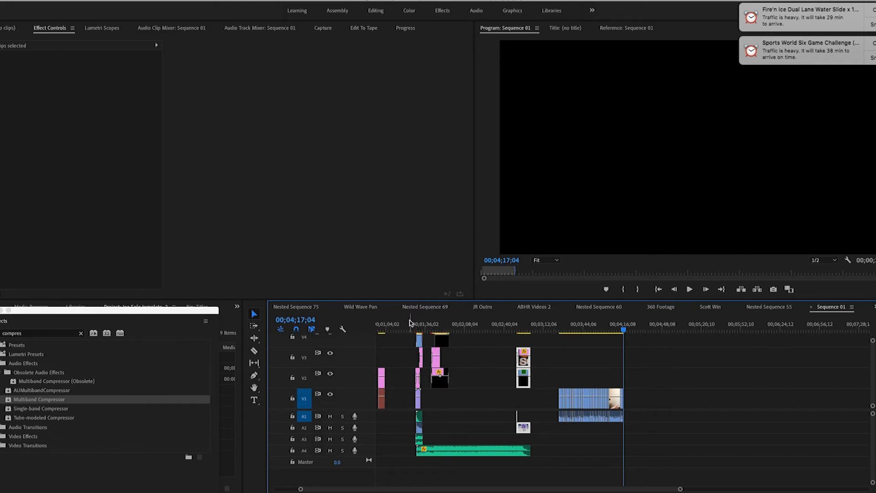
{"action": "left_click_drag", "start_coordinate": [418, 324], "coordinate": [417, 342]}
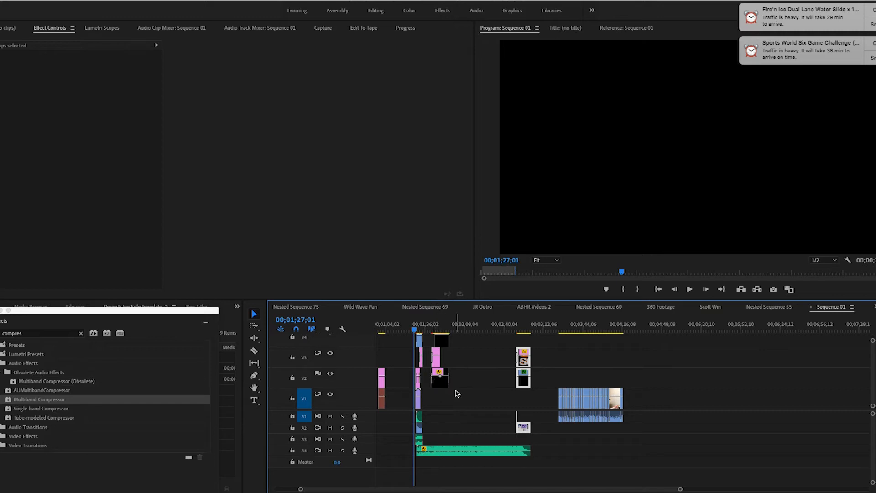
{"action": "key", "text": "space"}
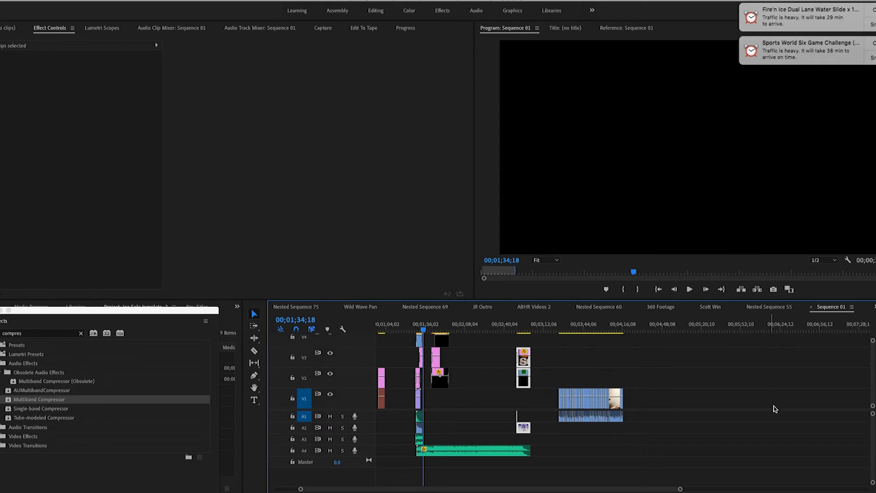
Step: Place the playhead at 00;01;34;05, right where the SNIPPET TIME clip ends
{"action": "left_click_drag", "start_coordinate": [680, 489], "coordinate": [457, 489]}
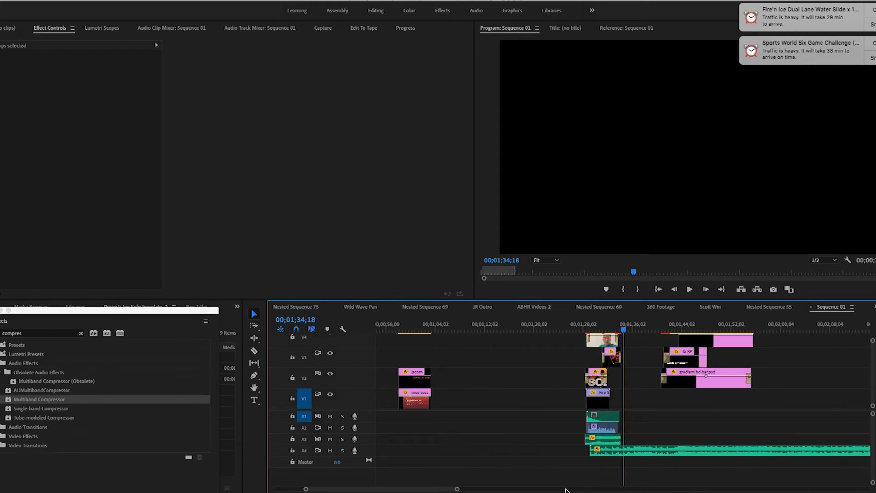
{"action": "key", "text": "Up"}
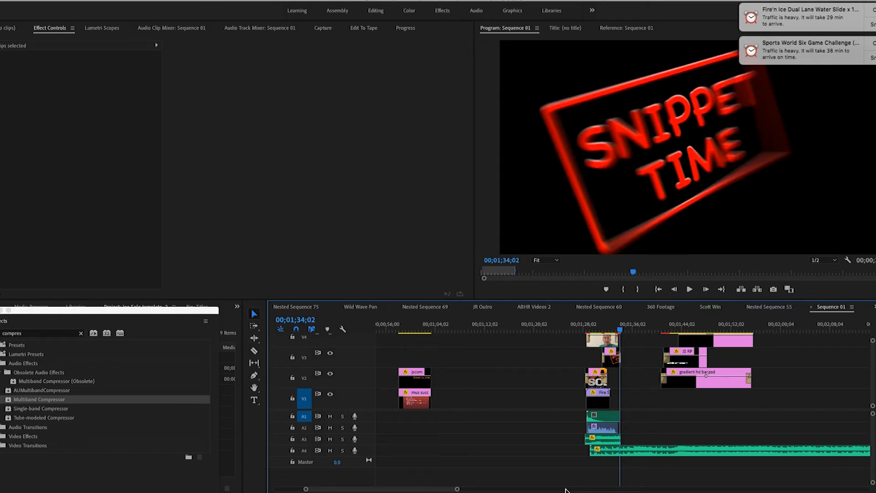
{"action": "key", "text": "Down"}
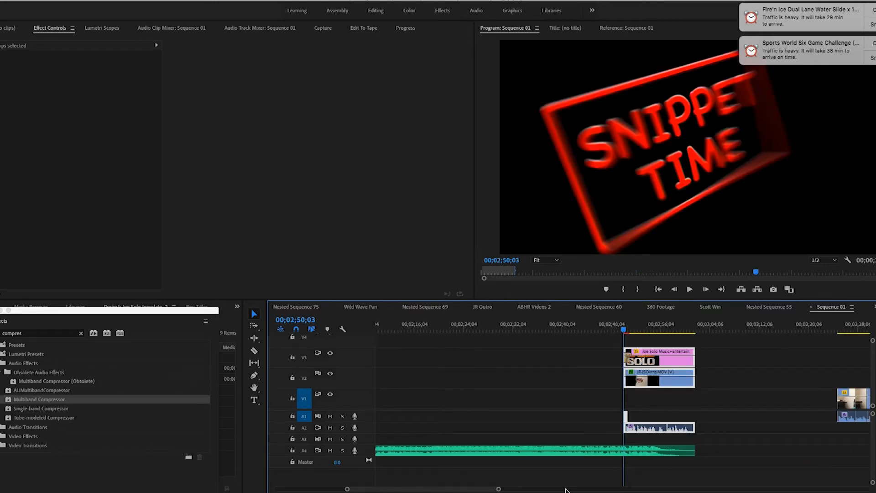
{"action": "key", "text": "Up"}
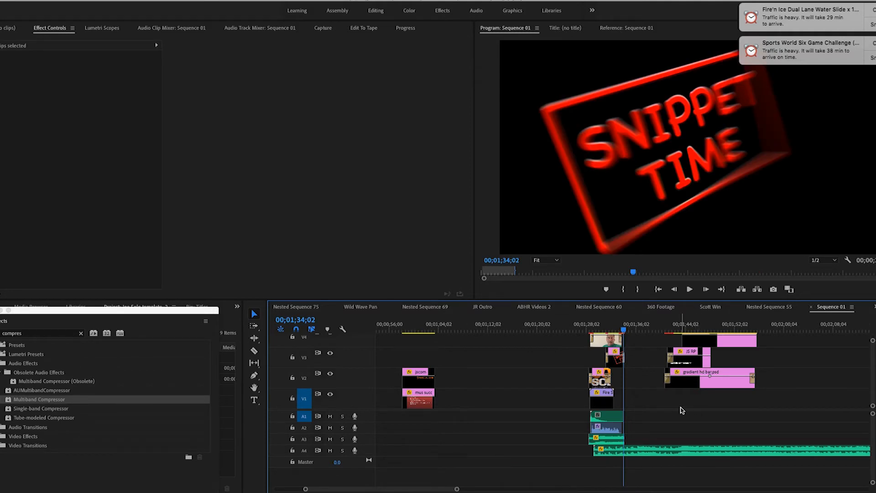
{"action": "key", "text": "Right"}
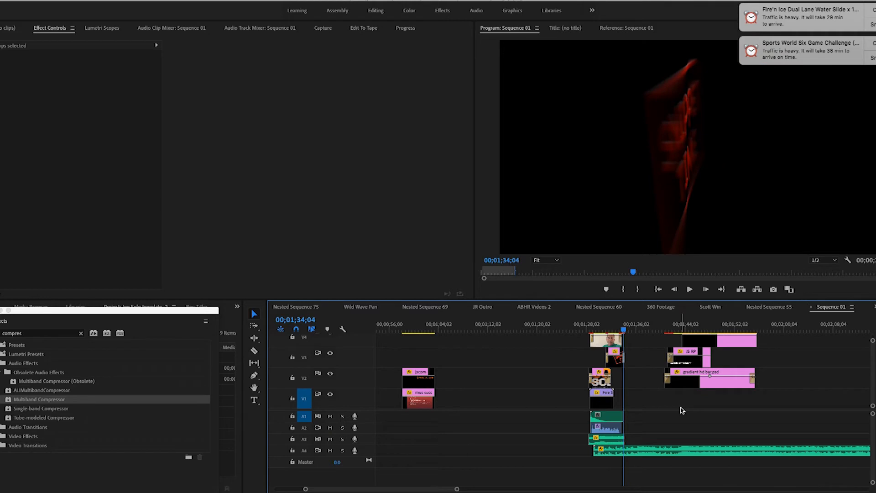
{"action": "key", "text": "Right"}
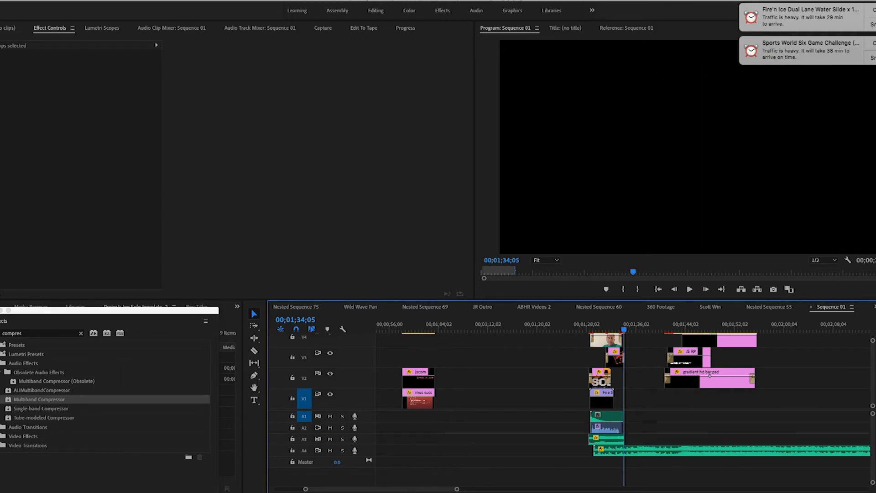
{"action": "left_click_drag", "start_coordinate": [457, 489], "coordinate": [578, 490]}
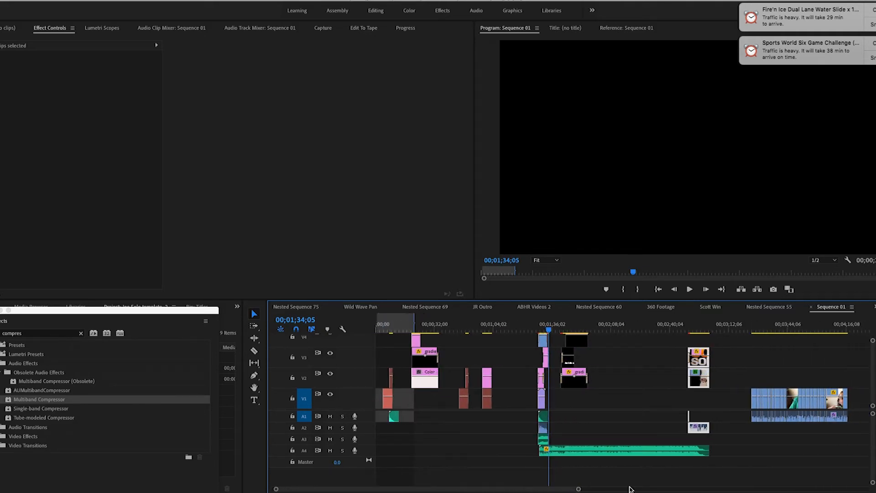
{"action": "left_click_drag", "start_coordinate": [739, 398], "coordinate": [822, 416]}
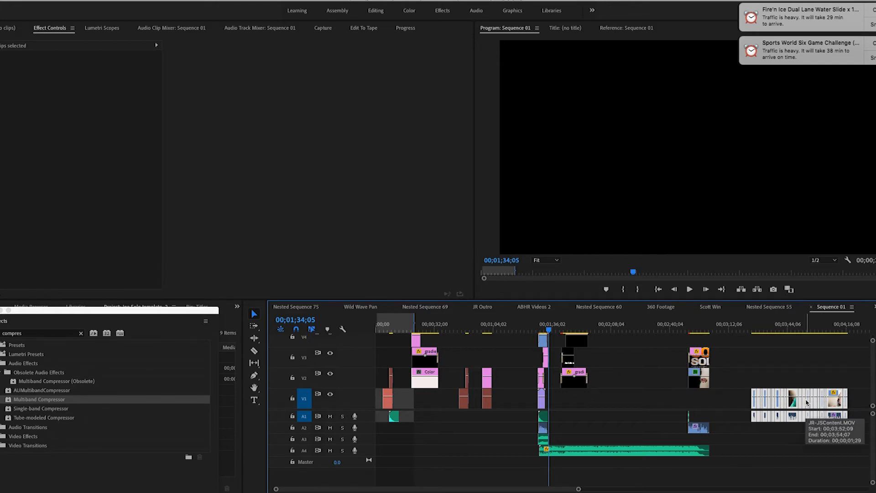
{"action": "right_click", "coordinate": [806, 403]}
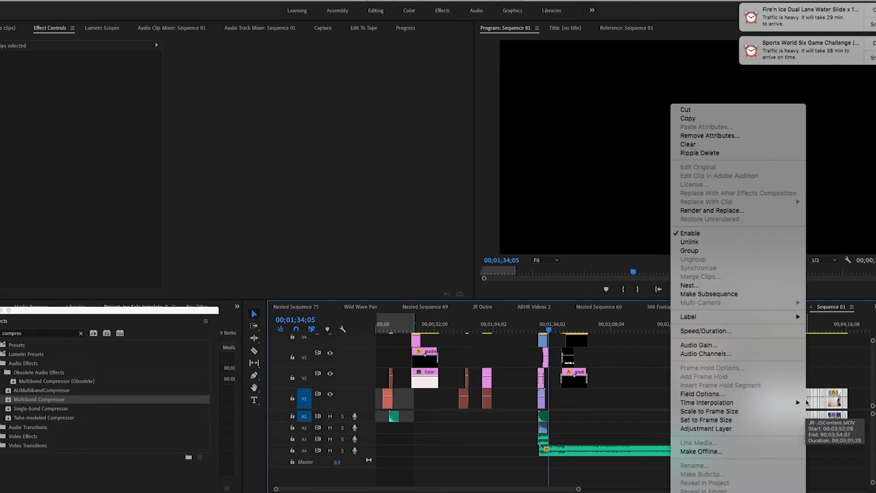
{"action": "mouse_move", "coordinate": [776, 403]}
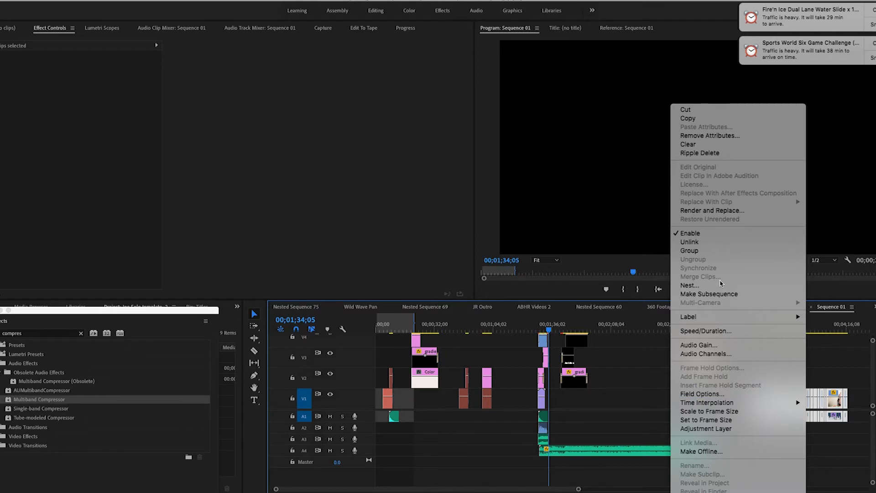
{"action": "left_click", "coordinate": [845, 367]}
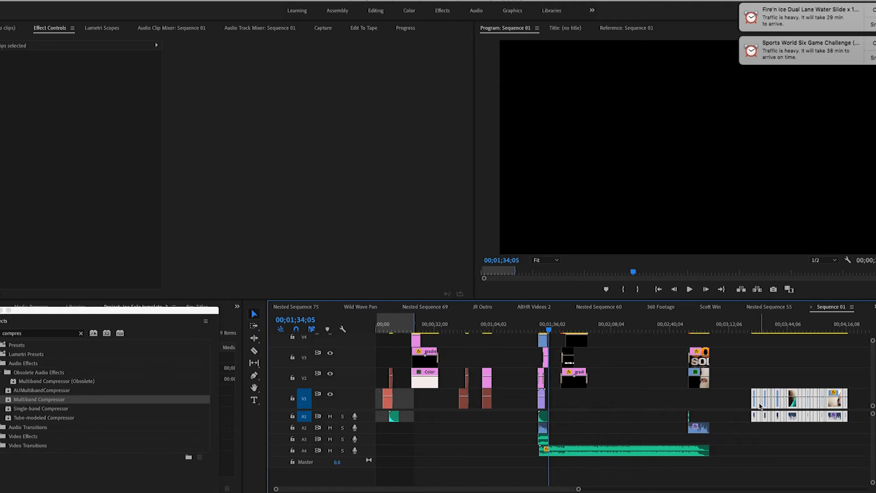
{"action": "left_click", "coordinate": [778, 434]}
Step: Nest all trimmed content clips as "Joe Content 1" and move the nest to follow the SNIPPET TIME clip at about 00;01;34;05
{"action": "left_click_drag", "start_coordinate": [744, 396], "coordinate": [863, 430]}
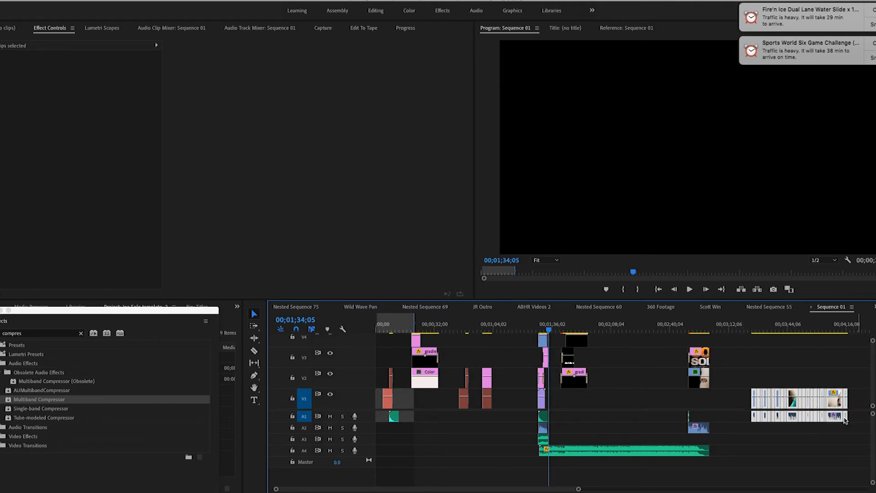
{"action": "right_click", "coordinate": [814, 404]}
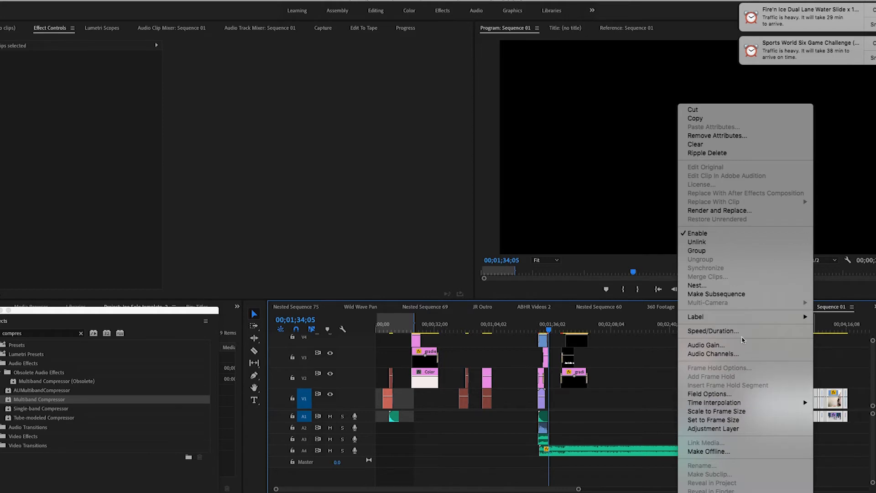
{"action": "left_click", "coordinate": [697, 286]}
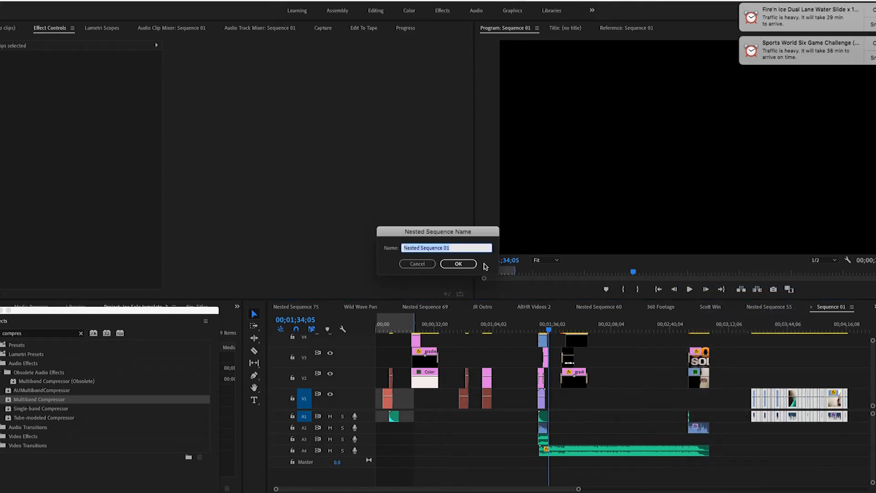
{"action": "type", "text": "Joe Content 1"}
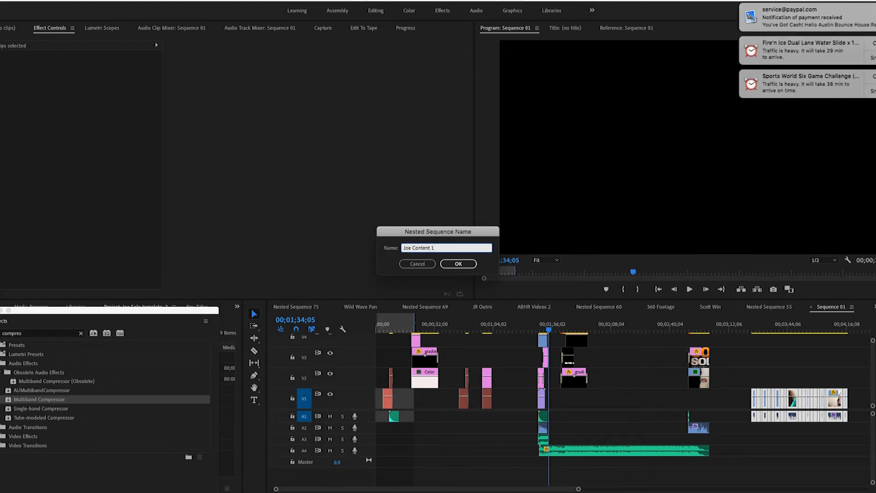
{"action": "key", "text": "Return"}
{"action": "left_click_drag", "start_coordinate": [816, 400], "coordinate": [620, 414]}
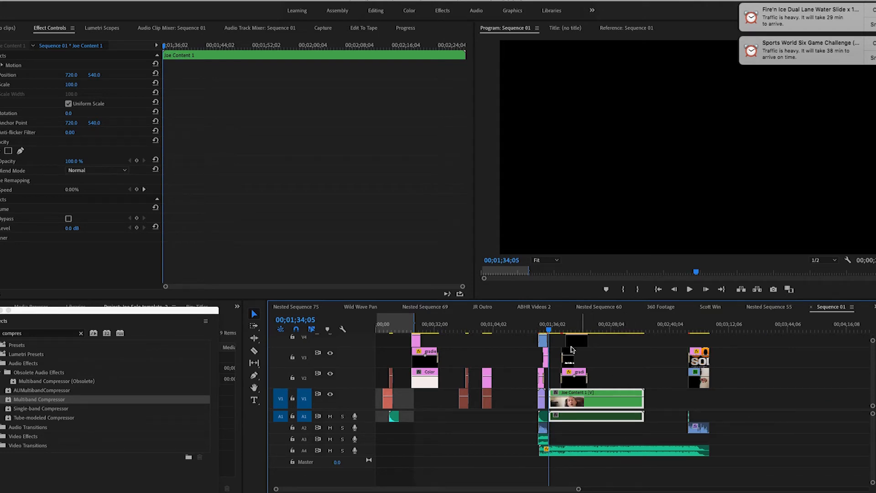
Step: Select the lower-third title clips above the nested content and play the sequence from 00;01;24;20 to 00;01;43;24
{"action": "scroll", "coordinate": [603, 365], "scroll_direction": "up", "scroll_amount": 2}
{"action": "scroll", "coordinate": [603, 365], "scroll_direction": "right", "scroll_amount": 1}
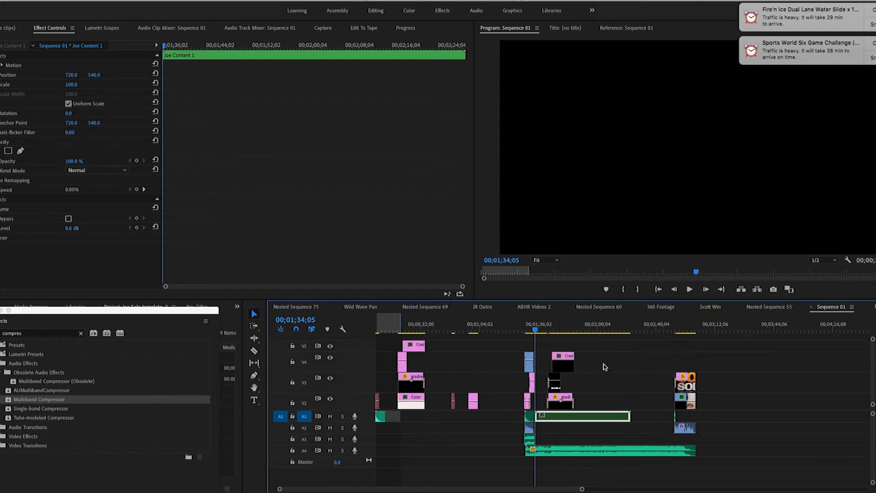
{"action": "left_click_drag", "start_coordinate": [543, 351], "coordinate": [592, 403]}
{"action": "scroll", "coordinate": [604, 396], "scroll_direction": "down", "scroll_amount": 2}
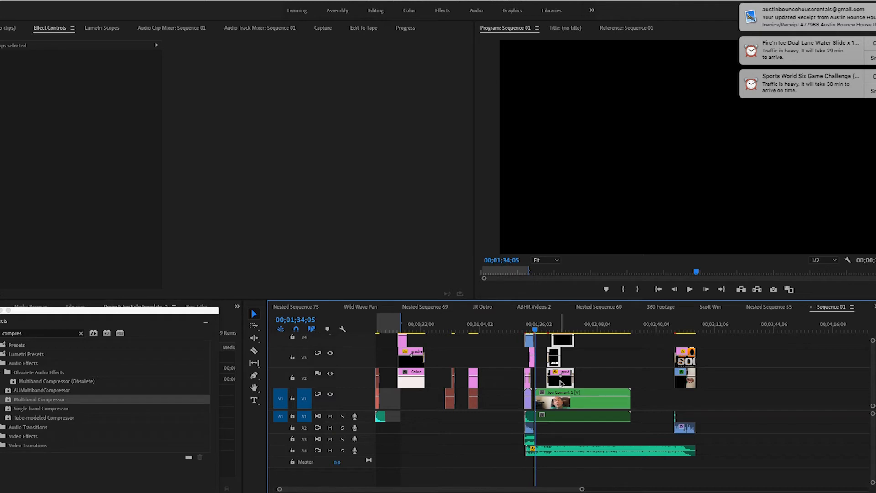
{"action": "left_click", "coordinate": [518, 328]}
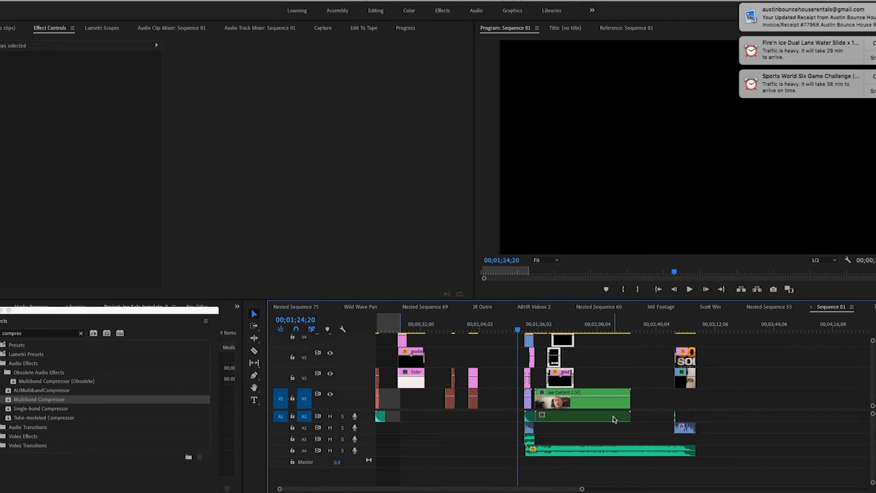
{"action": "key", "text": "space"}
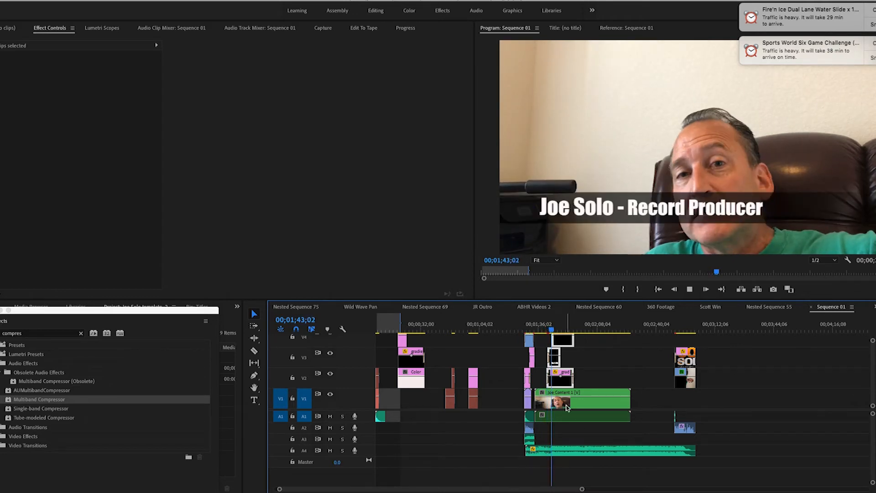
{"action": "key", "text": "space"}
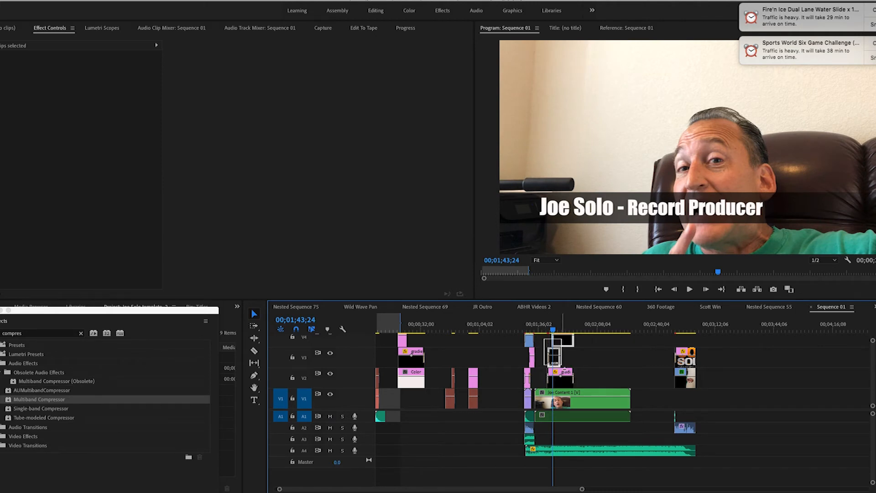
Step: Move the title bar, name and credits clips together about 5 seconds earlier, closer to the start of the nested content
{"action": "scroll", "coordinate": [600, 377], "scroll_direction": "up", "scroll_amount": 1}
{"action": "scroll", "coordinate": [600, 377], "scroll_direction": "down", "scroll_amount": 1}
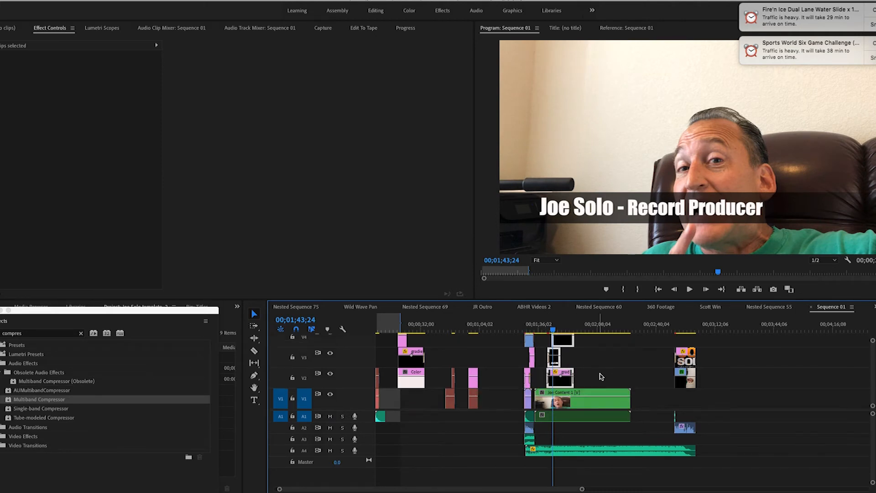
{"action": "left_click_drag", "start_coordinate": [561, 383], "coordinate": [575, 386]}
{"action": "scroll", "coordinate": [559, 383], "scroll_direction": "left", "scroll_amount": 1}
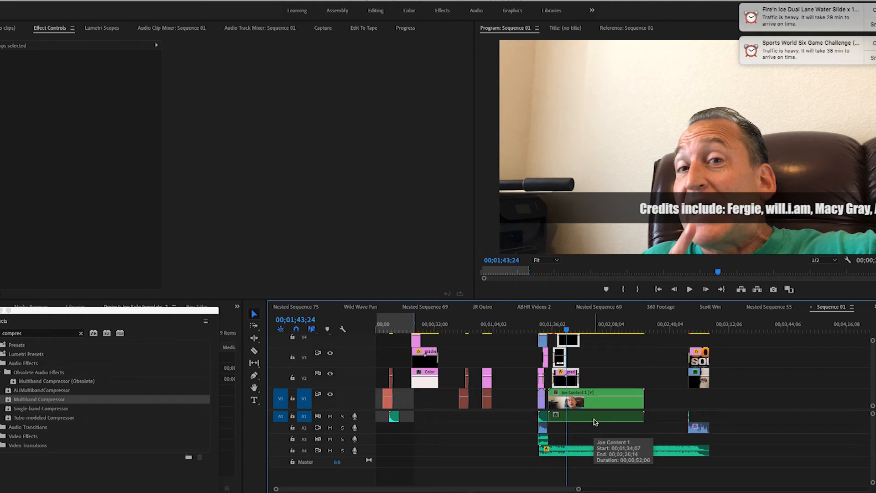
Step: Place the playhead at 00;01;34;27, align the last volume Level keyframe of the Underpass.mp3 music with it, and dismiss the notifications
{"action": "left_click", "coordinate": [580, 455]}
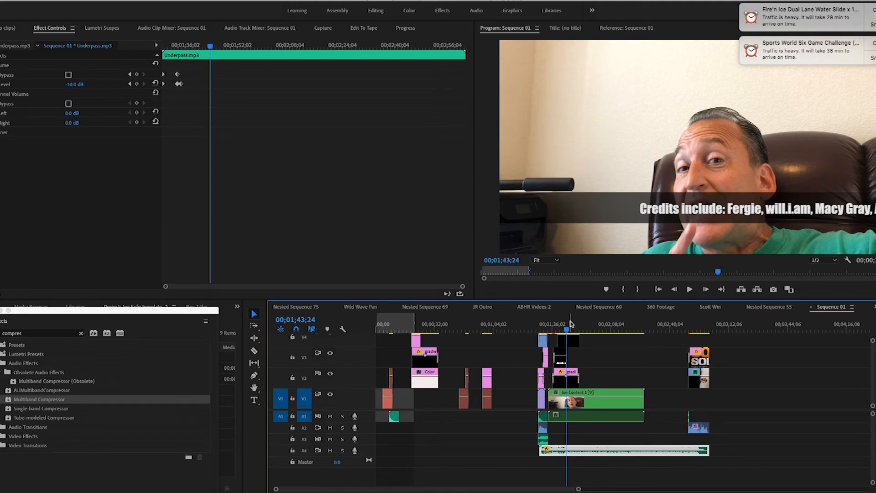
{"action": "left_click_drag", "start_coordinate": [567, 332], "coordinate": [550, 335]}
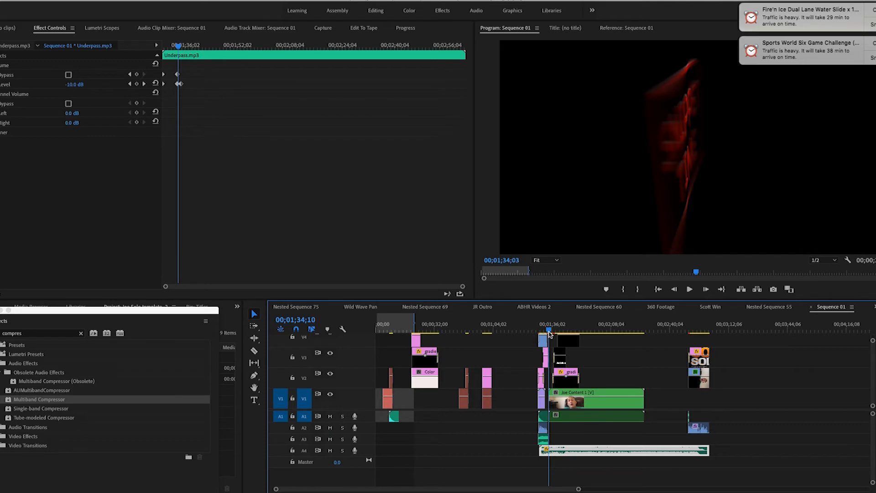
{"action": "left_click_drag", "start_coordinate": [463, 287], "coordinate": [487, 294]}
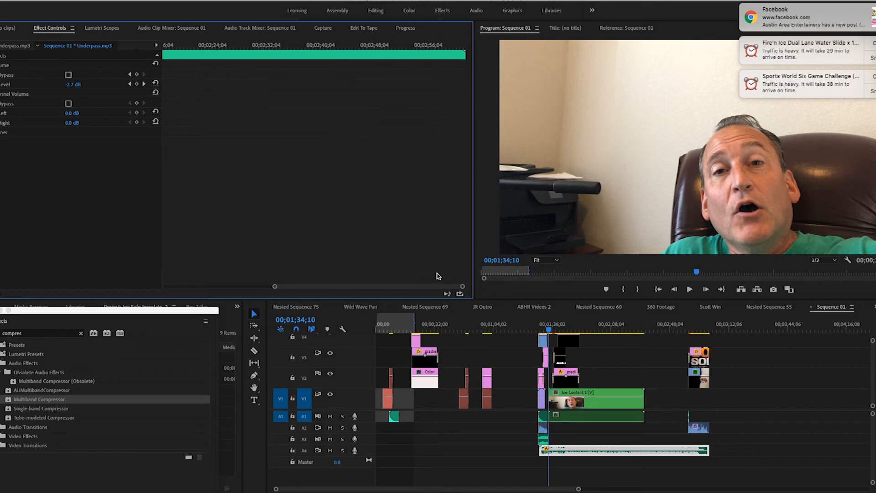
{"action": "left_click_drag", "start_coordinate": [420, 288], "coordinate": [260, 288]}
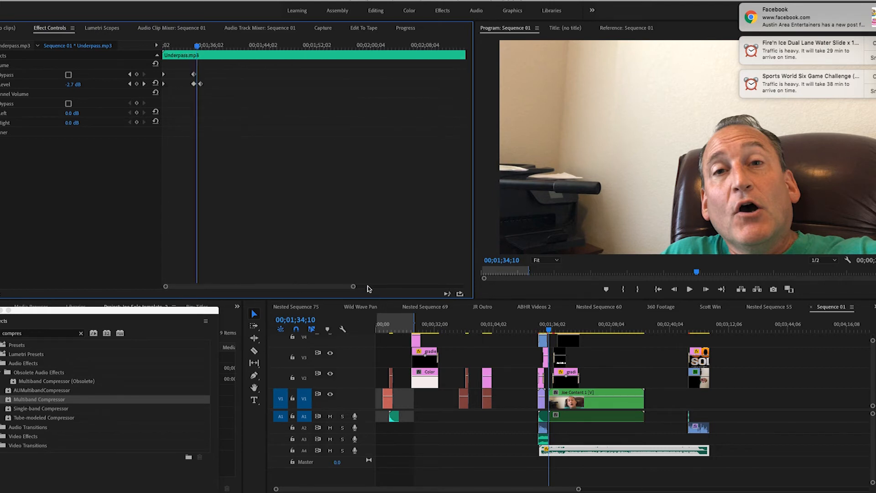
{"action": "left_click_drag", "start_coordinate": [354, 289], "coordinate": [315, 286]}
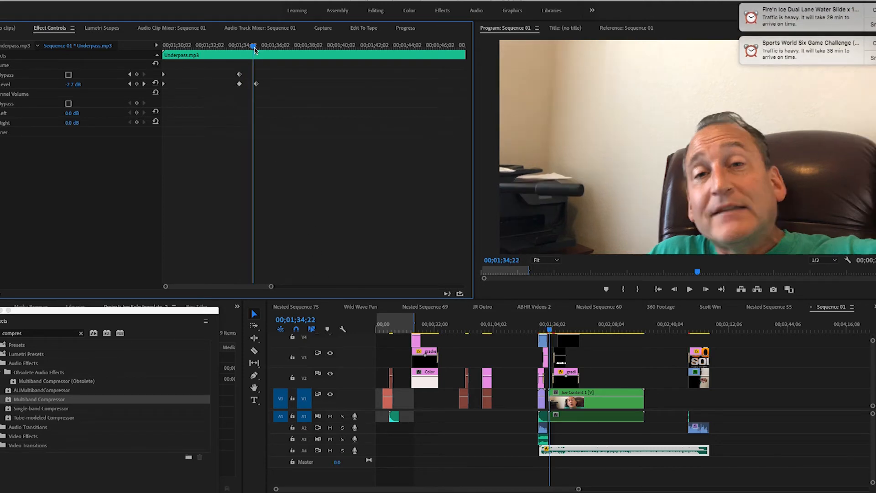
{"action": "left_click_drag", "start_coordinate": [247, 48], "coordinate": [256, 49]}
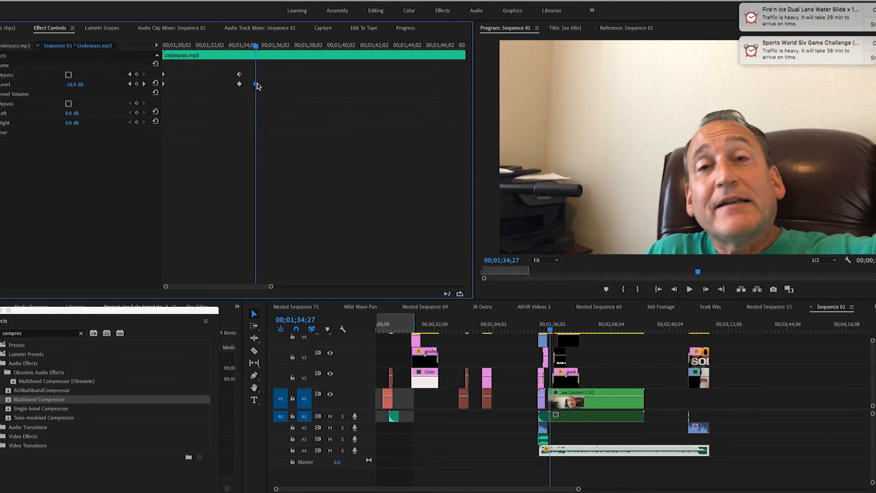
{"action": "left_click_drag", "start_coordinate": [259, 84], "coordinate": [255, 84]}
{"action": "left_click", "coordinate": [874, 10]}
{"action": "left_click", "coordinate": [873, 10]}
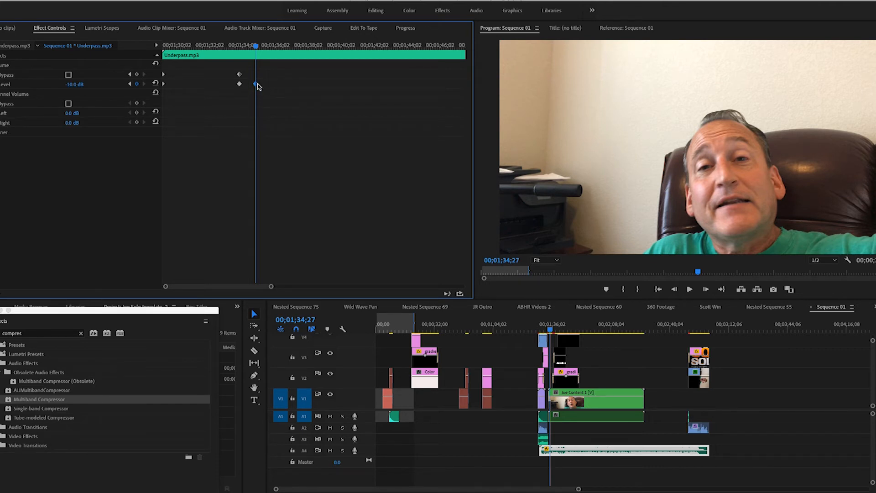
Step: Set the Underpass.mp3 volume Level at the last keyframe near 00;01;34;27 to -15 dB
{"action": "key", "text": "Delete"}
{"action": "left_click", "coordinate": [69, 85]}
{"action": "key", "text": "Tab"}
Step: Play the start of the nested content to check the music level under the speech and title clips, stopping at 00;01;49;19
{"action": "left_click", "coordinate": [550, 332]}
{"action": "key", "text": "space"}
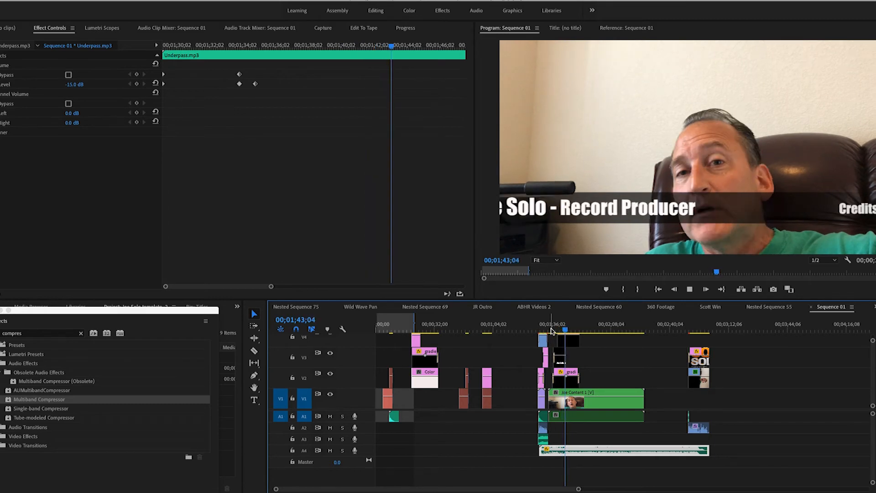
{"action": "key", "text": "space"}
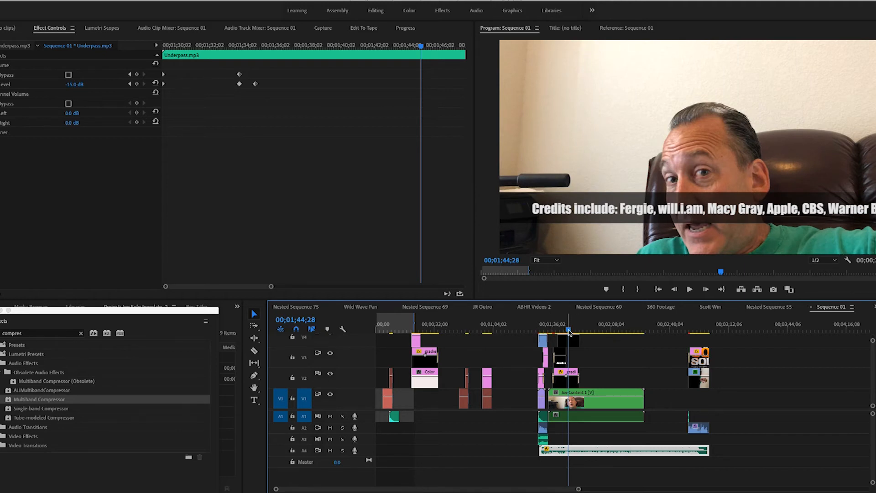
{"action": "key", "text": "space"}
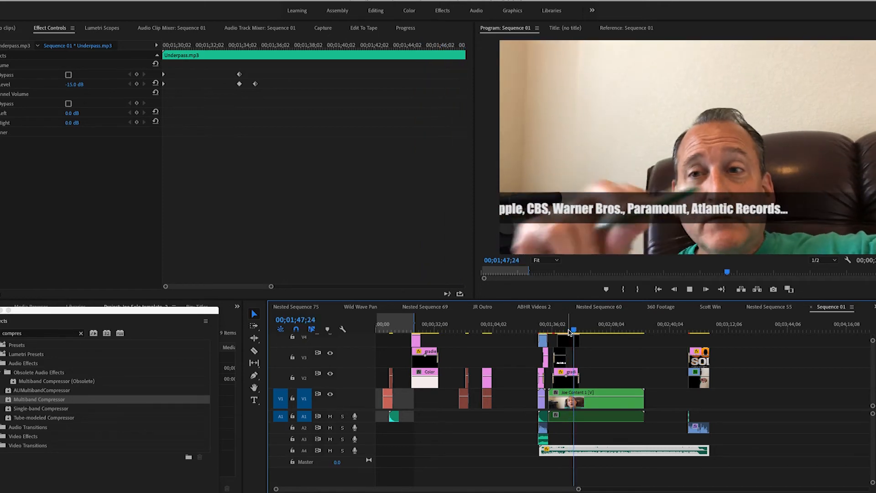
{"action": "key", "text": "space"}
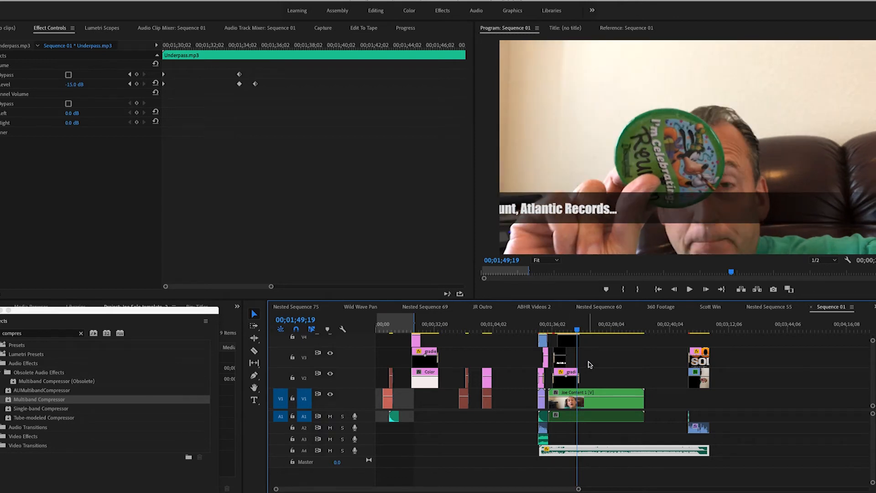
Step: Inspect the gradient bar, Credits and JS RP title clips over the nested content, briefly hiding their tracks to identify each one
{"action": "left_click", "coordinate": [568, 377]}
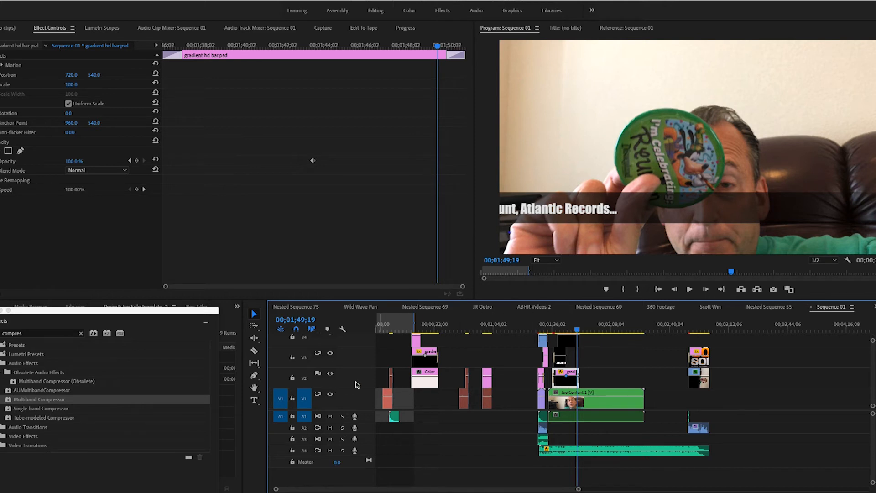
{"action": "left_click", "coordinate": [330, 375]}
{"action": "left_click", "coordinate": [330, 375]}
{"action": "scroll", "coordinate": [332, 362], "scroll_direction": "up", "scroll_amount": 2}
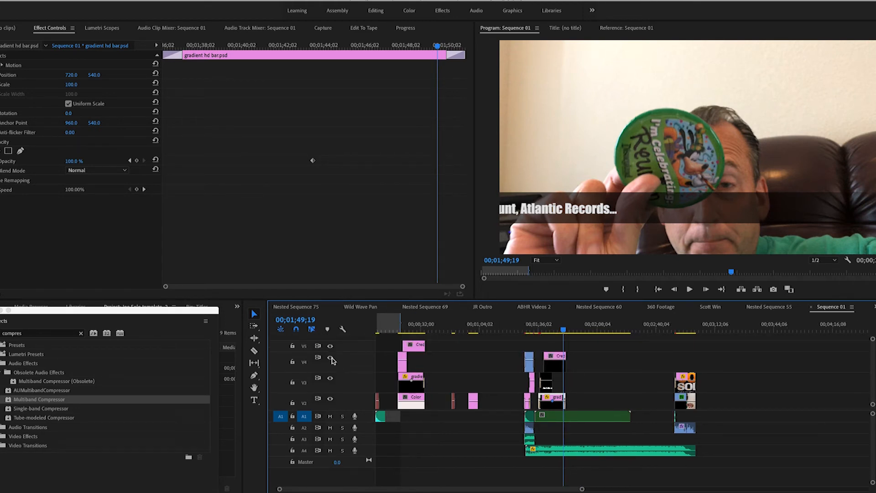
{"action": "left_click", "coordinate": [331, 359]}
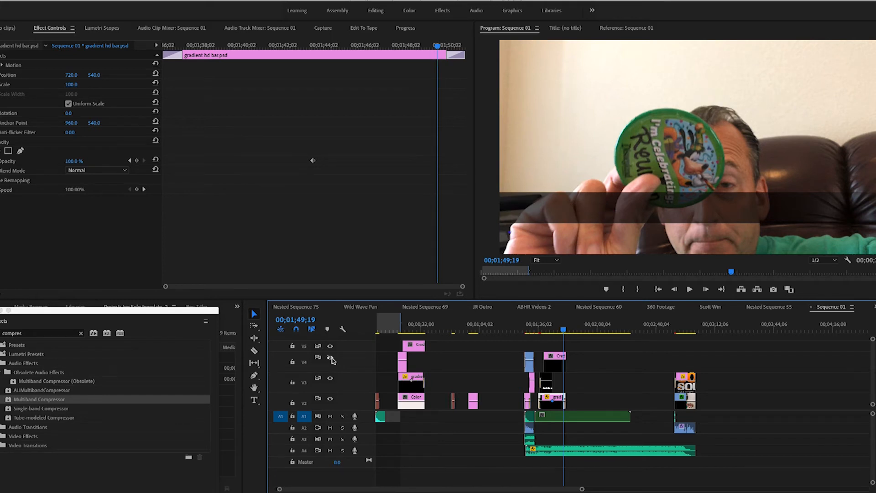
{"action": "left_click", "coordinate": [331, 359]}
{"action": "left_click", "coordinate": [558, 367]}
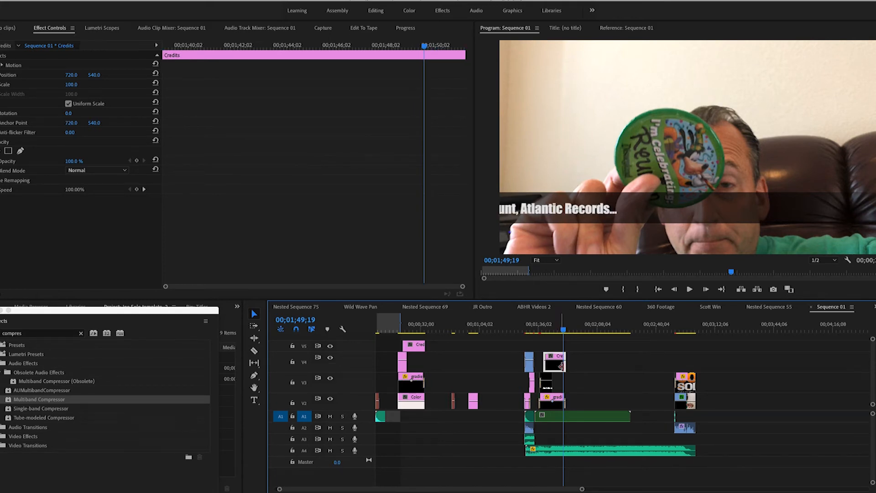
{"action": "left_click", "coordinate": [548, 386]}
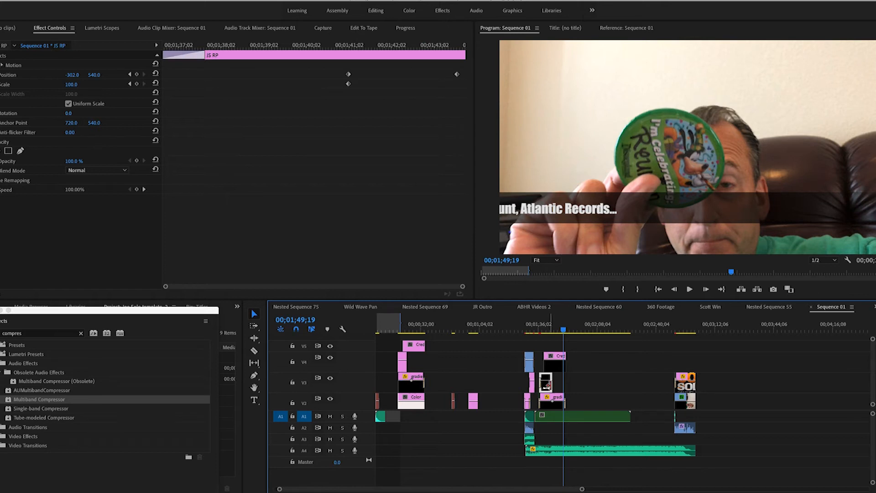
Step: Play the sequence from about 00;01;36;10 to 00;01;54;19 to review the titles and music balance
{"action": "left_click_drag", "start_coordinate": [538, 330], "coordinate": [540, 330]}
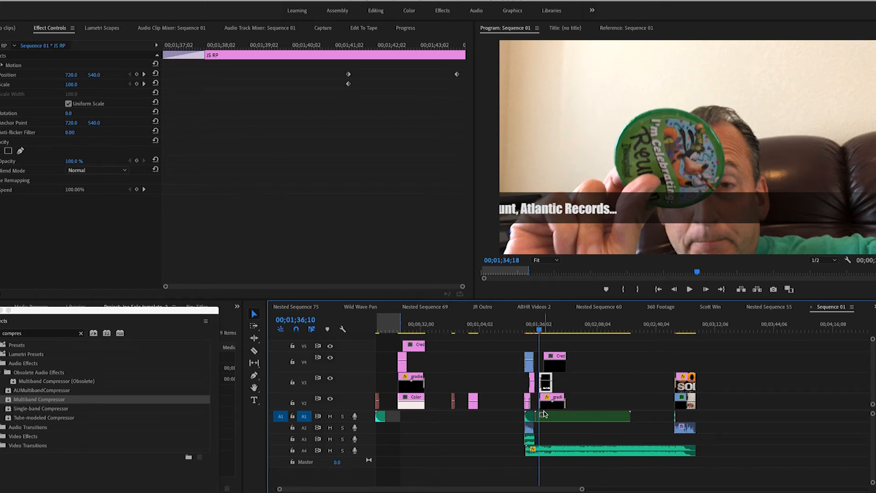
{"action": "key", "text": "space"}
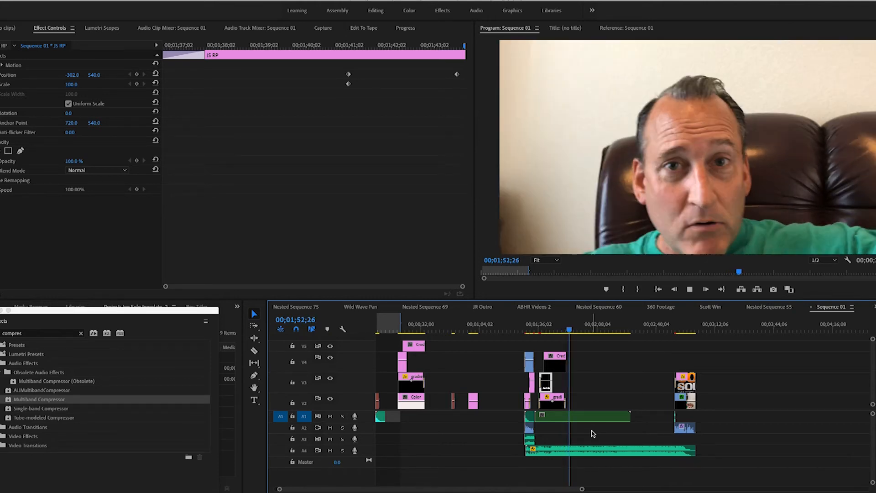
{"action": "key", "text": "space"}
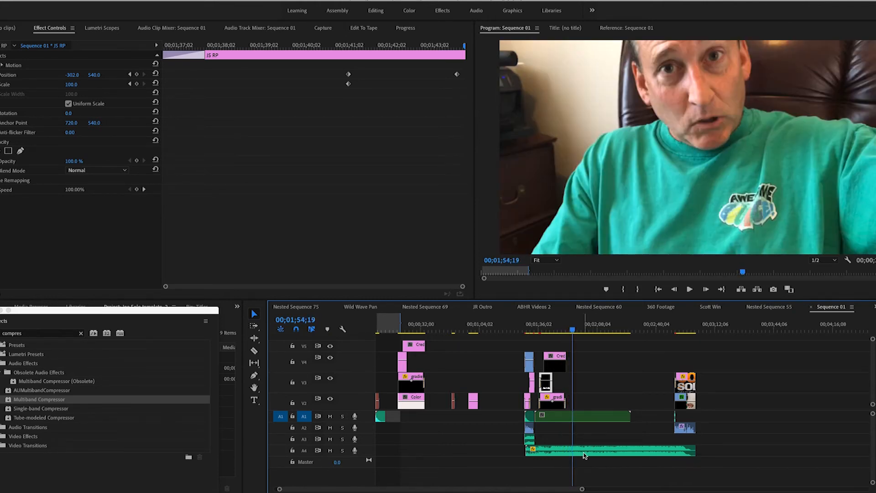
Step: Set the last volume Level keyframe of the Underpass.mp3 music, at 00;01;34;10, to -20 dB
{"action": "left_click", "coordinate": [585, 452]}
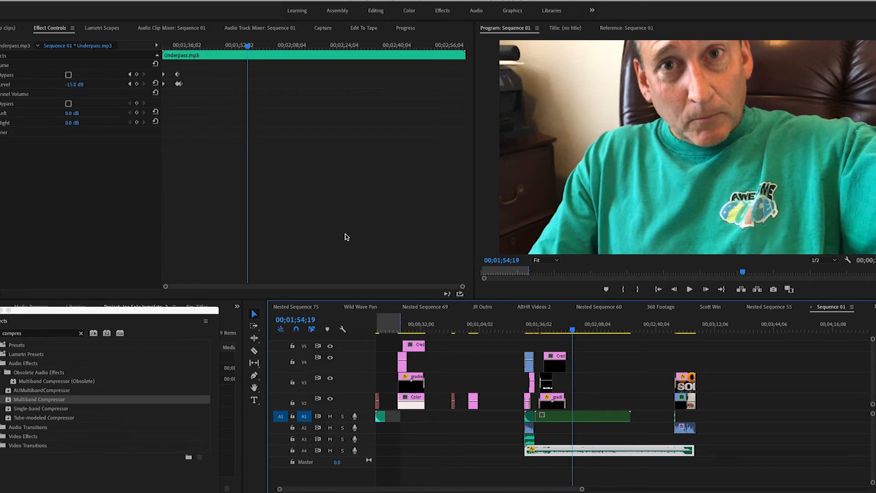
{"action": "left_click_drag", "start_coordinate": [463, 288], "coordinate": [189, 288]}
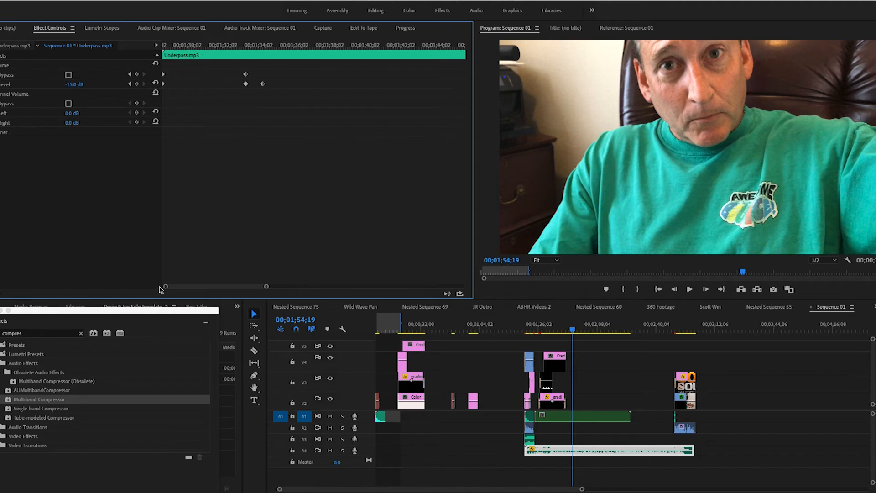
{"action": "left_click_drag", "start_coordinate": [268, 48], "coordinate": [263, 46]}
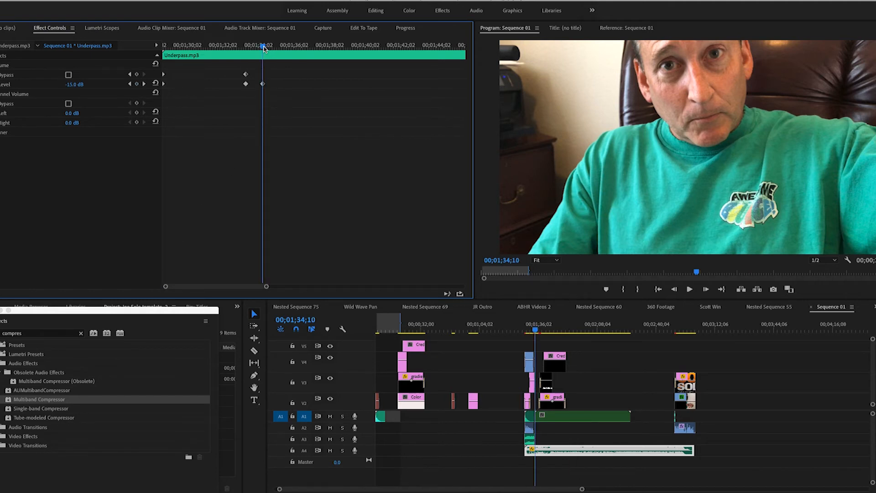
{"action": "left_click_drag", "start_coordinate": [263, 86], "coordinate": [263, 88]}
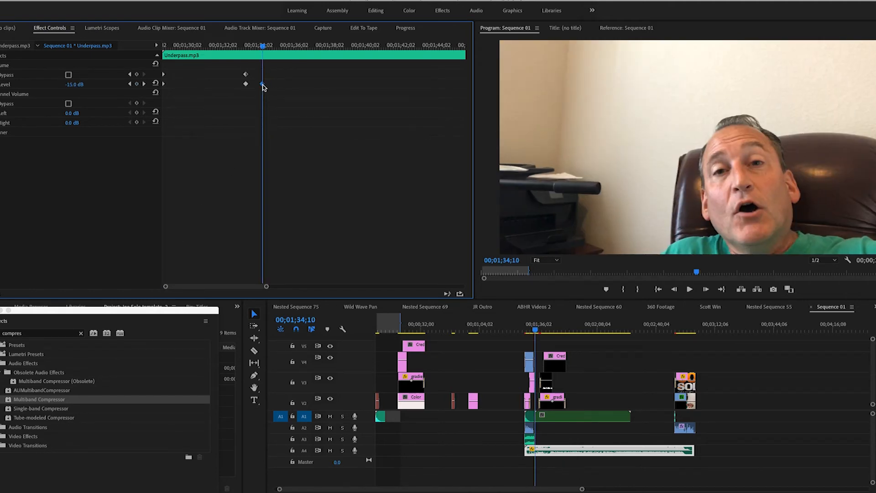
{"action": "left_click", "coordinate": [72, 85]}
{"action": "type", "text": "-20"}
{"action": "key", "text": "Tab"}
Step: Move the outro video, logo and audio clips together to start right at the end of the Joe Content 1 nest
{"action": "left_click", "coordinate": [667, 371]}
{"action": "scroll", "coordinate": [671, 374], "scroll_direction": "down", "scroll_amount": 2}
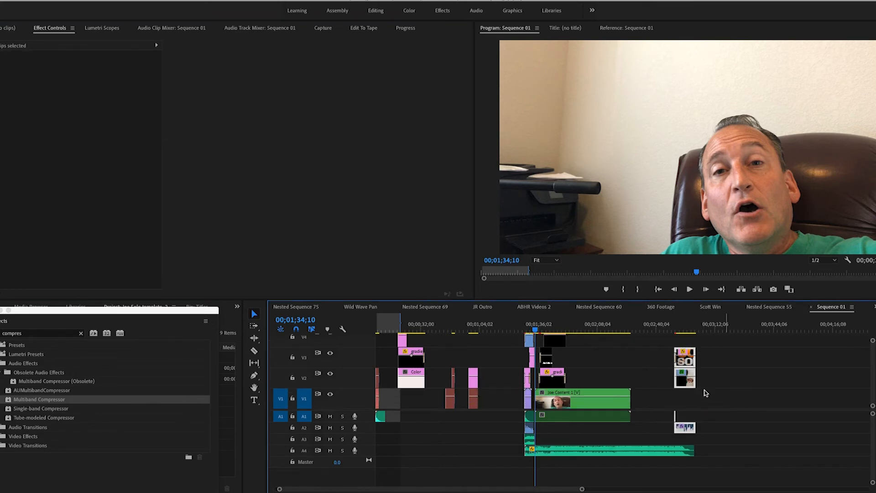
{"action": "left_click_drag", "start_coordinate": [690, 363], "coordinate": [655, 370]}
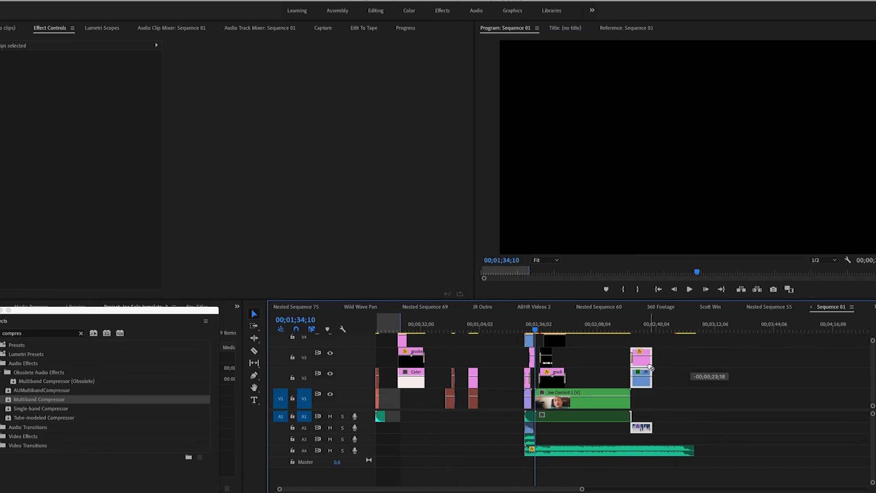
Step: Play from 00;02;22;23 through the transition into the outro, stopping at its end at 00;02;38;03
{"action": "left_click", "coordinate": [625, 327]}
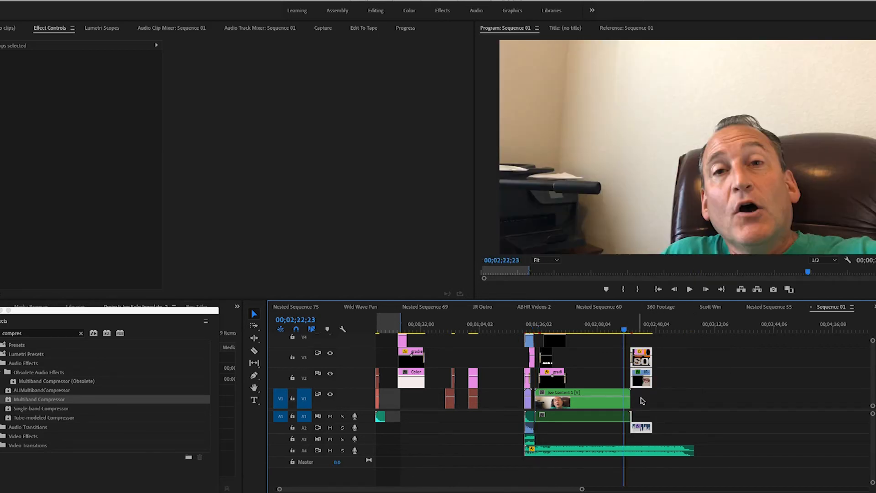
{"action": "left_click", "coordinate": [644, 452]}
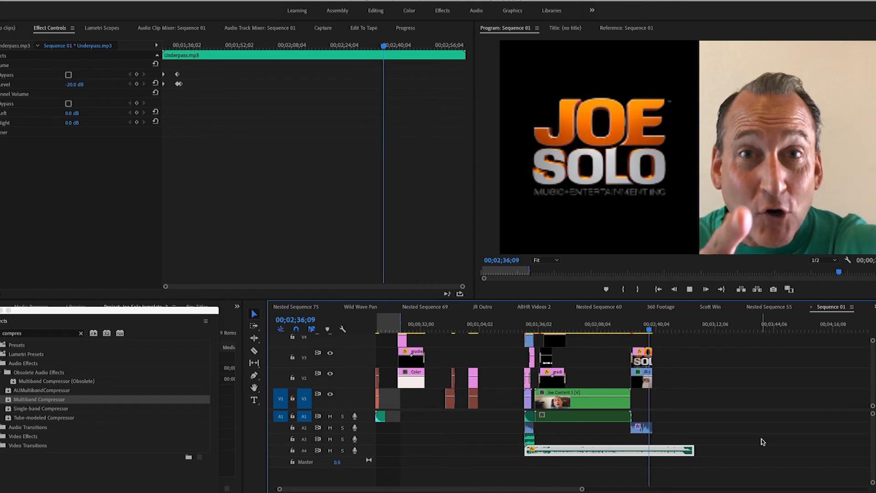
{"action": "key", "text": "space"}
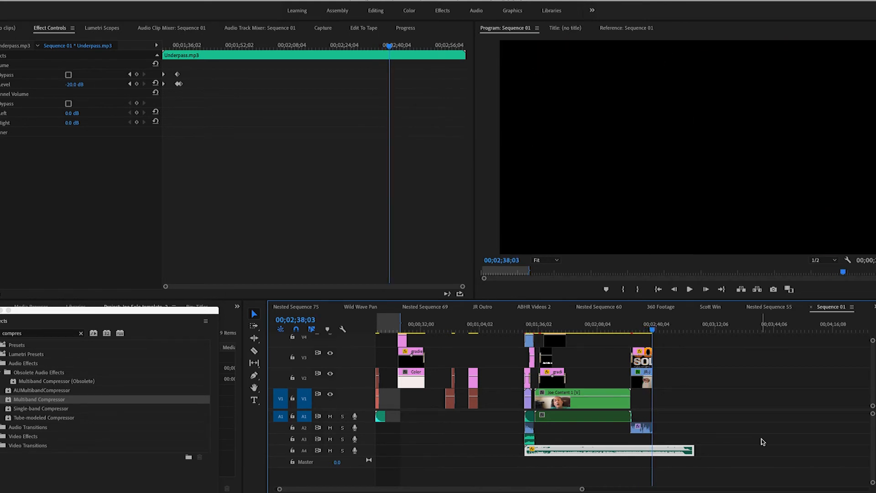
Step: Trim the end of the Underpass.mp3 music to match the end of the outro at 00;02;38;03
{"action": "left_click_drag", "start_coordinate": [582, 488], "coordinate": [543, 489]}
{"action": "key", "text": "equal"}
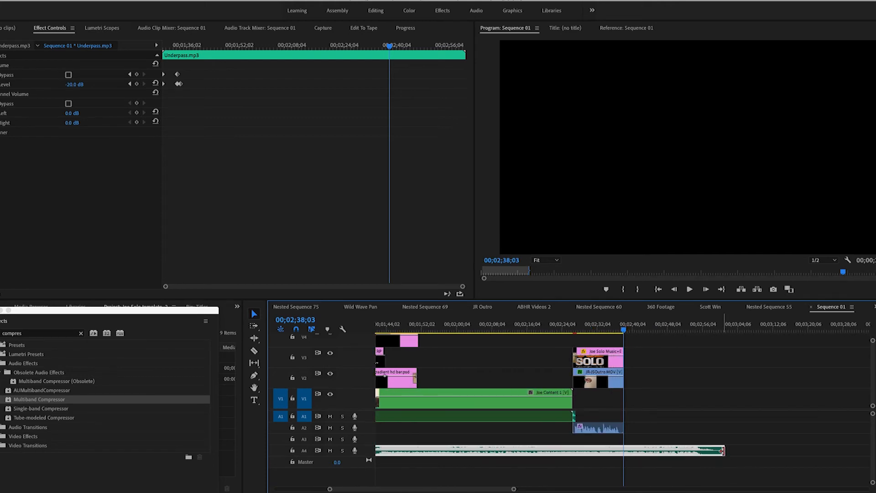
{"action": "left_click_drag", "start_coordinate": [718, 451], "coordinate": [623, 453]}
Step: Add a Constant Power fade to the end of the Underpass.mp3 music and lengthen it to 00;00;03;18
{"action": "left_click", "coordinate": [625, 452]}
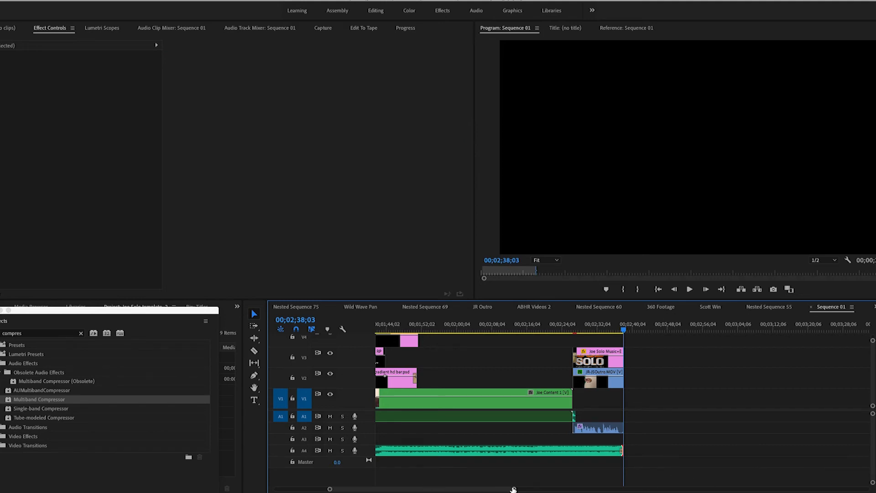
{"action": "left_click_drag", "start_coordinate": [514, 489], "coordinate": [442, 490]}
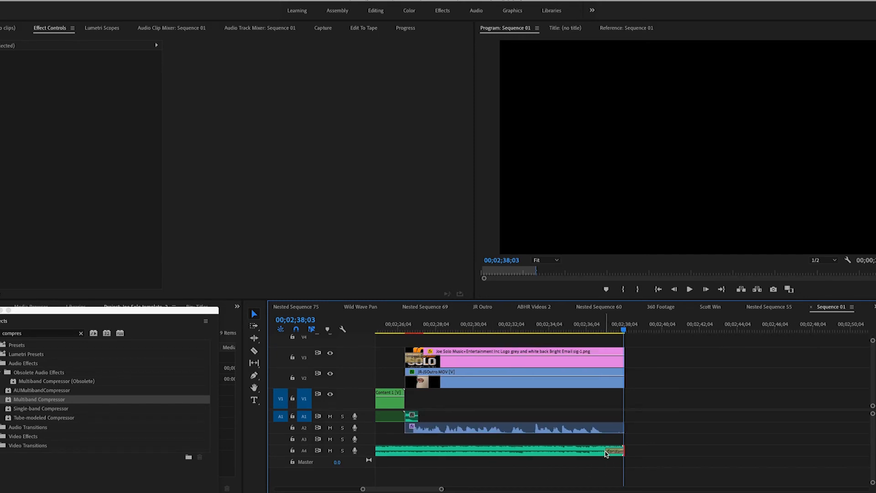
{"action": "left_click_drag", "start_coordinate": [607, 451], "coordinate": [593, 451]}
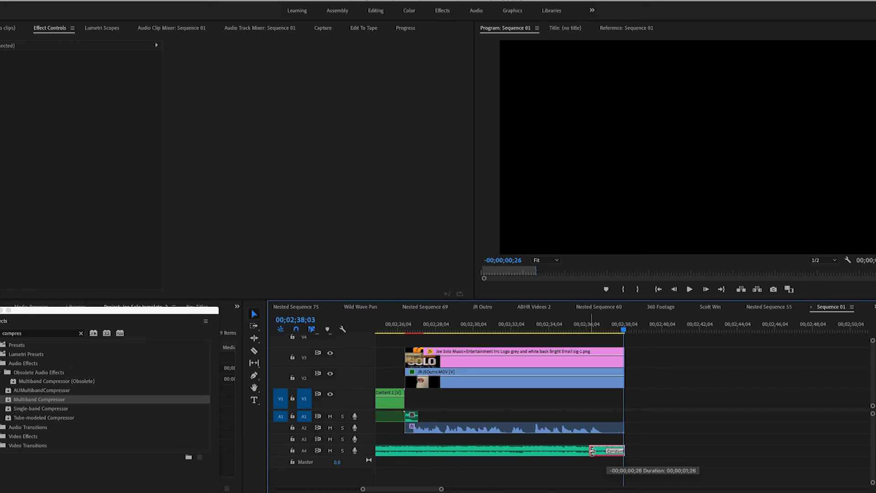
{"action": "left_click_drag", "start_coordinate": [592, 451], "coordinate": [558, 451]}
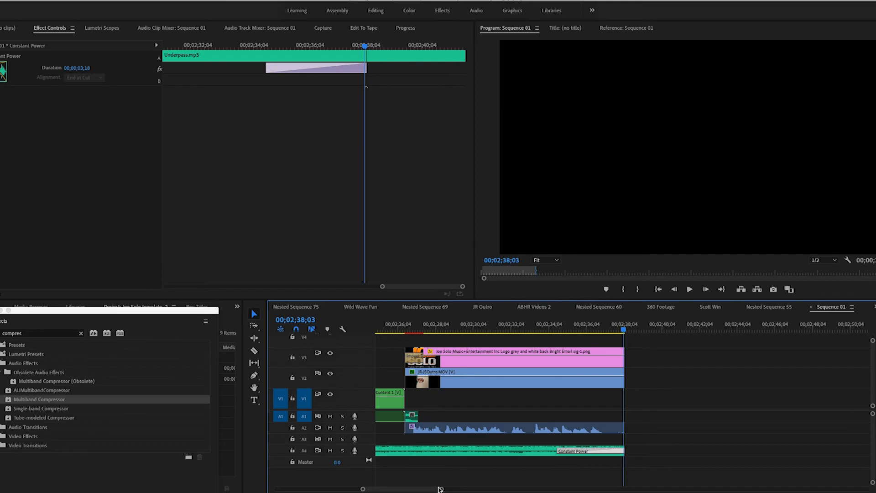
Step: Select the outro logo clip and play the ending to check its exit and the music fade
{"action": "left_click_drag", "start_coordinate": [442, 489], "coordinate": [469, 489]}
{"action": "scroll", "coordinate": [604, 332], "scroll_direction": "left", "scroll_amount": 1}
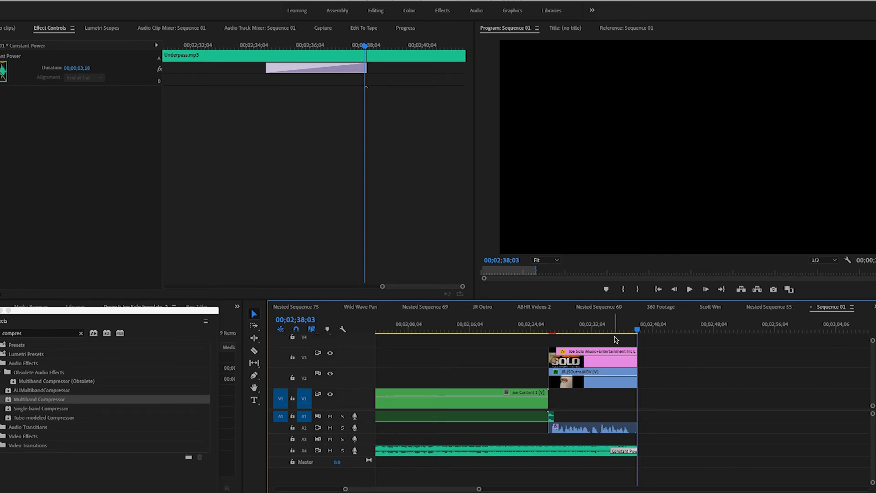
{"action": "left_click", "coordinate": [614, 383]}
{"action": "left_click", "coordinate": [614, 363]}
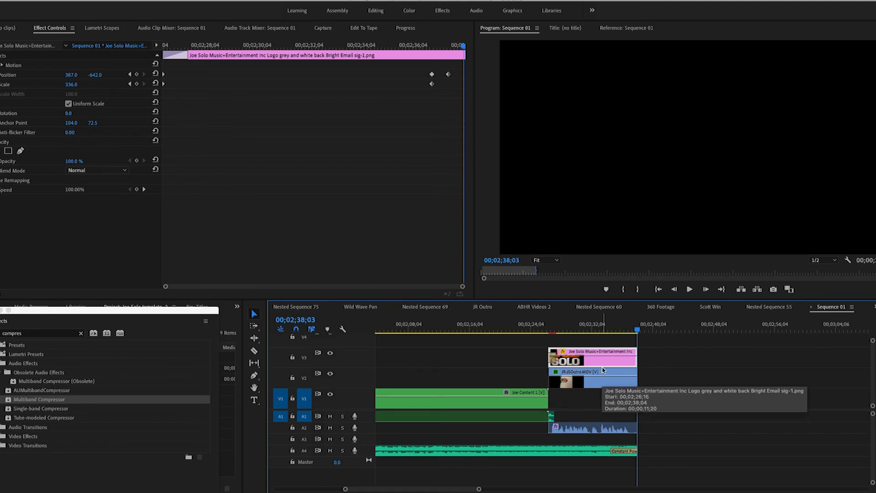
{"action": "left_click", "coordinate": [609, 324]}
{"action": "key", "text": "space"}
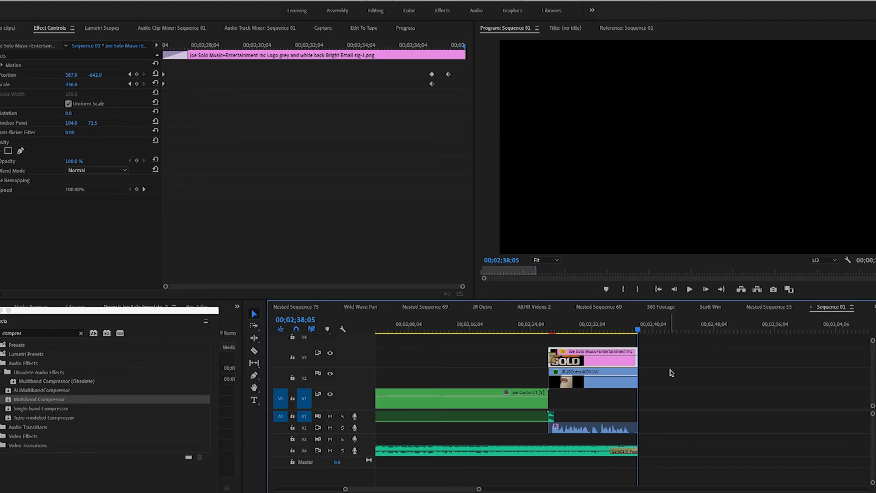
Step: Mark the finished video's range with an In point at 00;01;28;16 and an Out point at 00;02;38;05, and deselect all clips
{"action": "left_click_drag", "start_coordinate": [479, 489], "coordinate": [580, 489]}
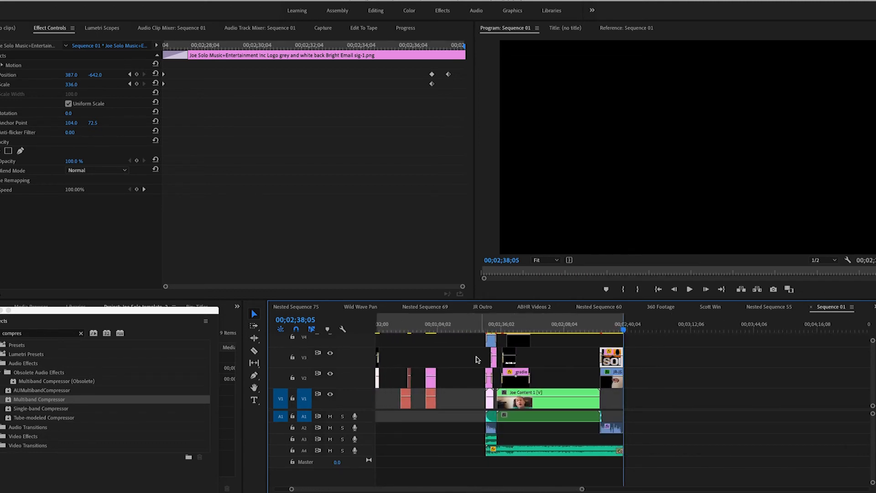
{"action": "left_click", "coordinate": [479, 326]}
{"action": "key", "text": "Down"}
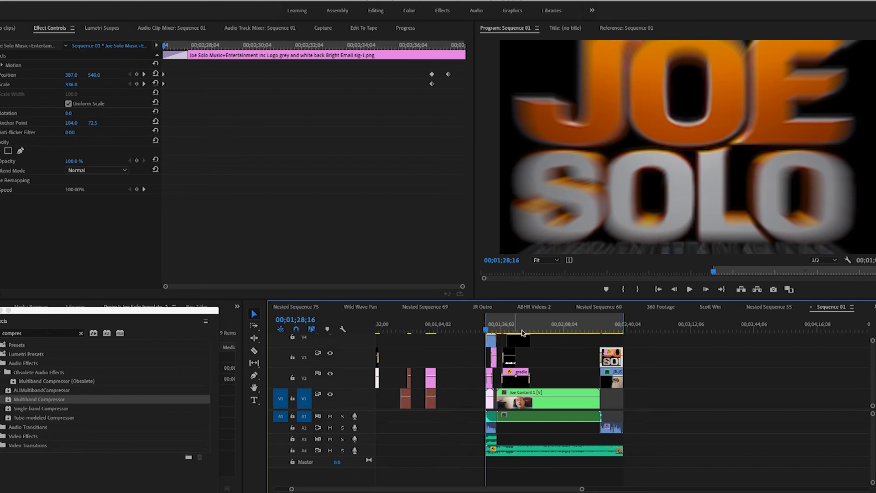
{"action": "left_click", "coordinate": [629, 327]}
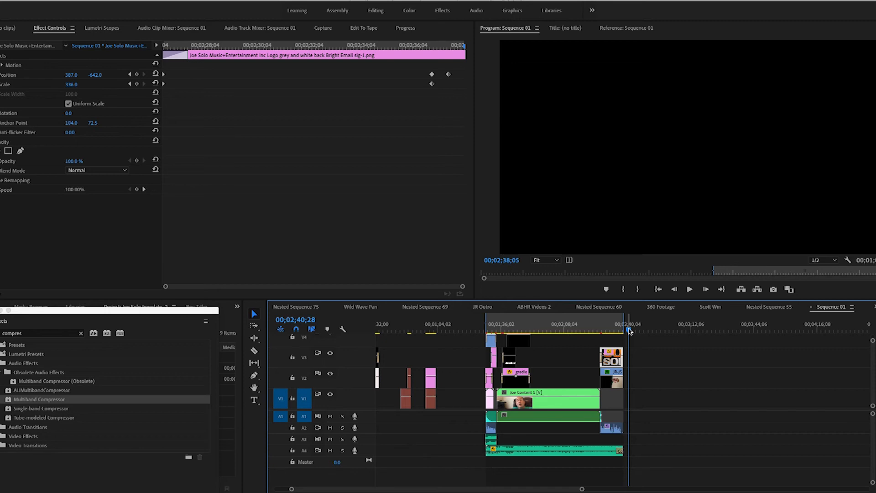
{"action": "left_click", "coordinate": [570, 329]}
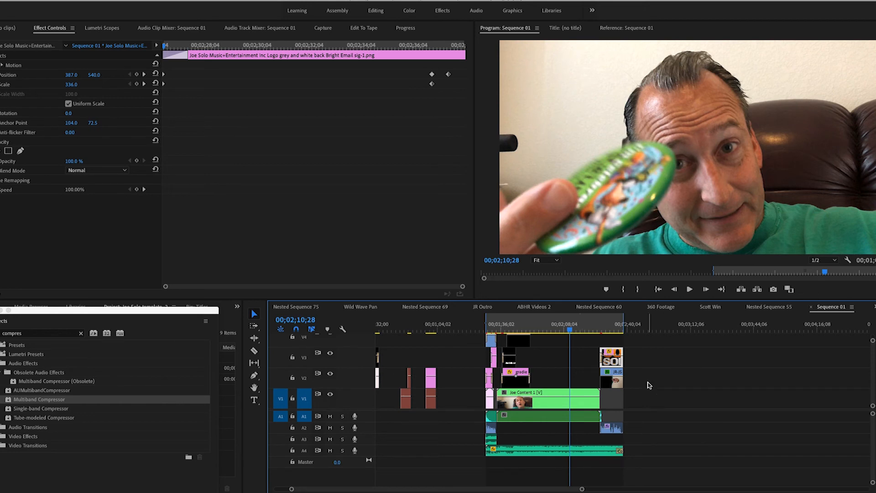
{"action": "left_click", "coordinate": [662, 374]}
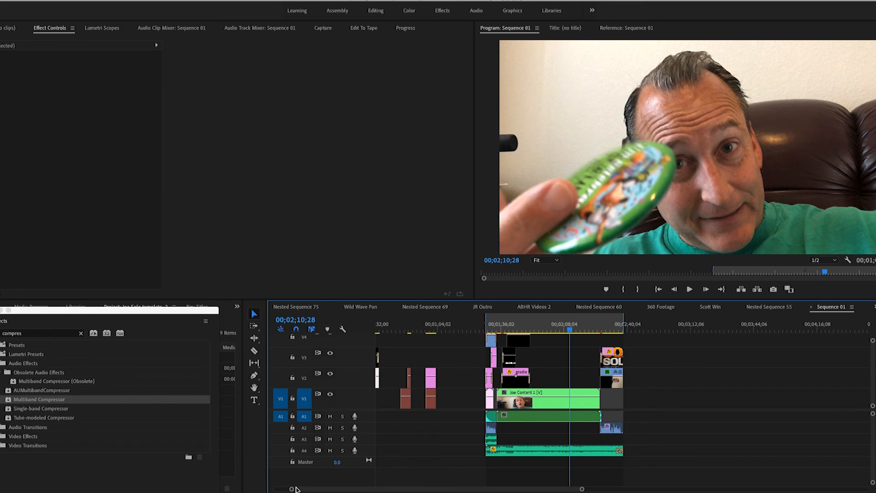
{"action": "left_click", "coordinate": [296, 197]}
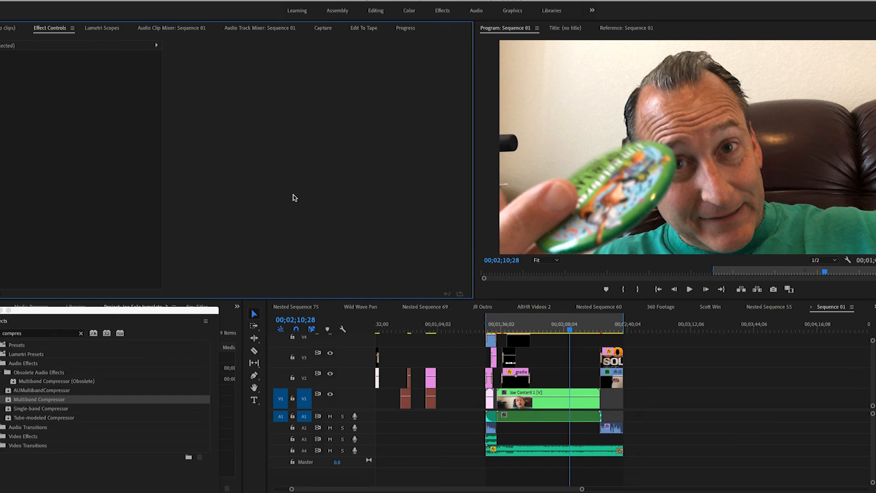
Step: Open the media export settings for Sequence 01, accepting the offline media, and choose the YouTube 1080p -JR NEW preset
{"action": "left_click", "coordinate": [686, 383]}
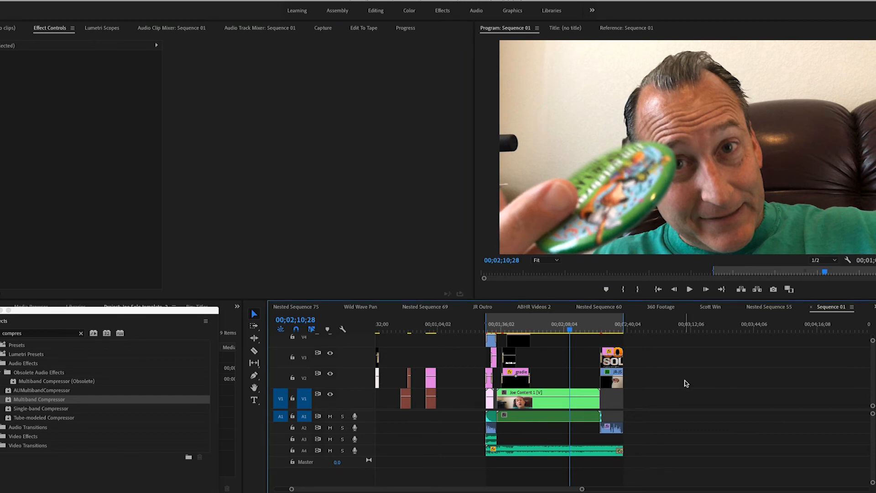
{"action": "key", "text": "super+m"}
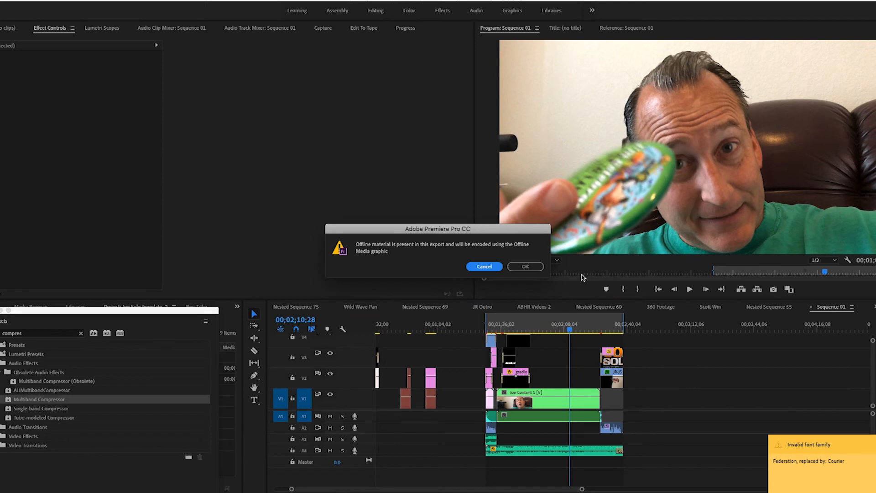
{"action": "left_click", "coordinate": [525, 268]}
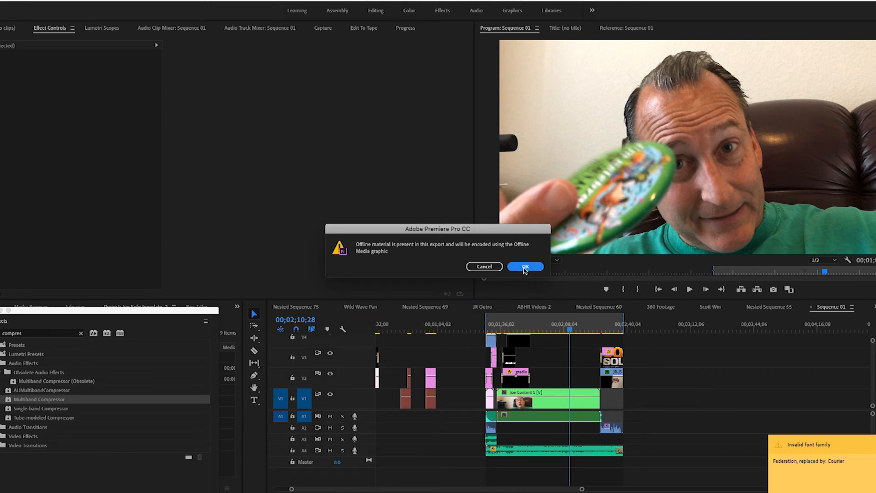
{"action": "left_click", "coordinate": [527, 268]}
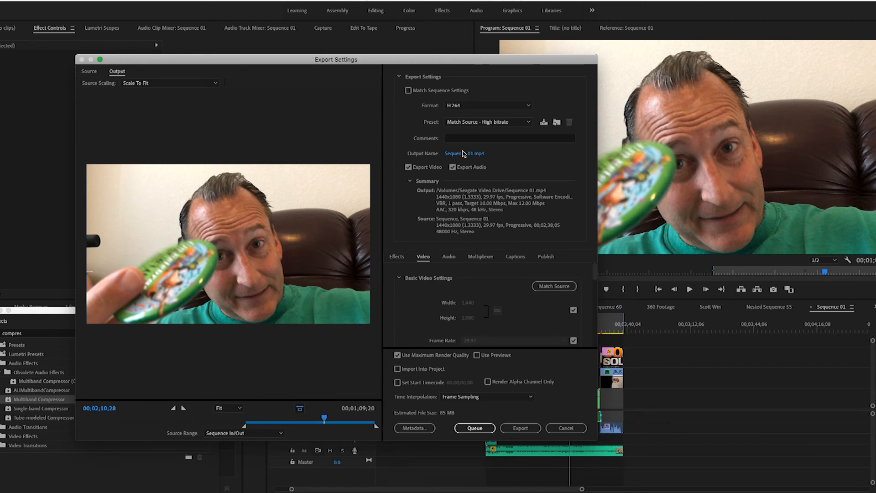
{"action": "left_click", "coordinate": [474, 125]}
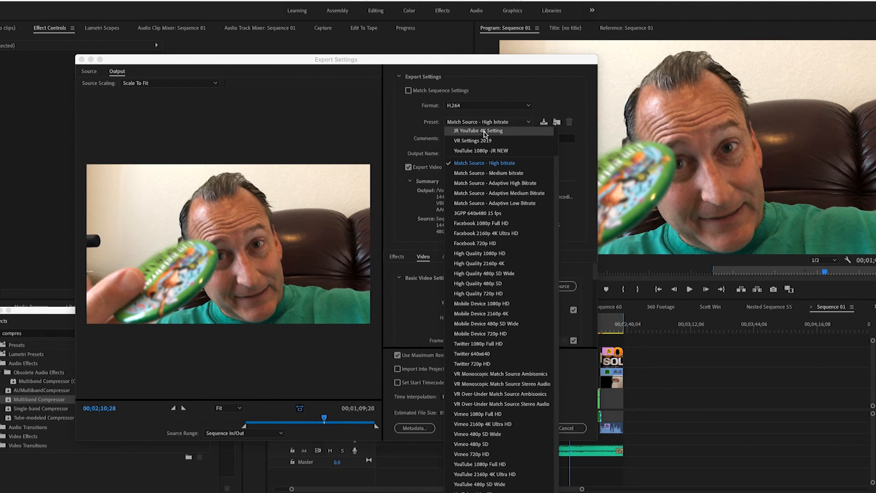
{"action": "left_click", "coordinate": [498, 151]}
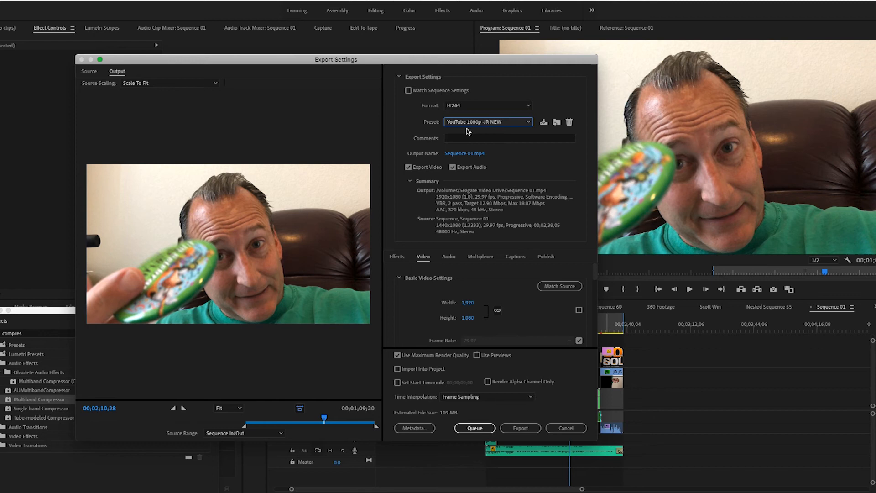
Step: Name the output file JS-Snippet001Video on the Seagate Video Drive and export the video
{"action": "left_click", "coordinate": [464, 154]}
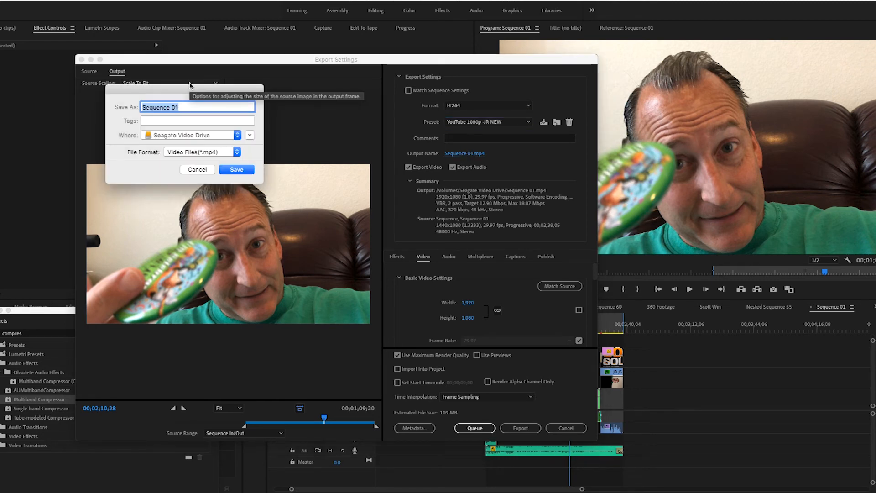
{"action": "type", "text": "JS"}
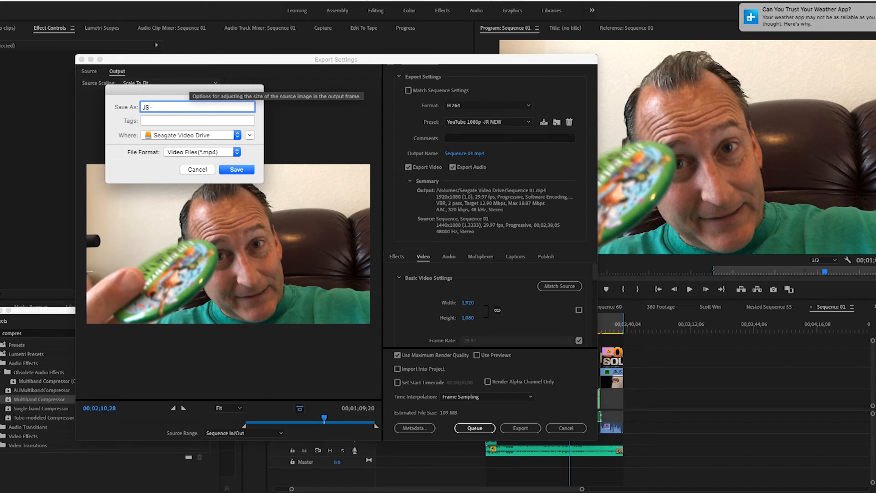
{"action": "type", "text": "-Snippe"}
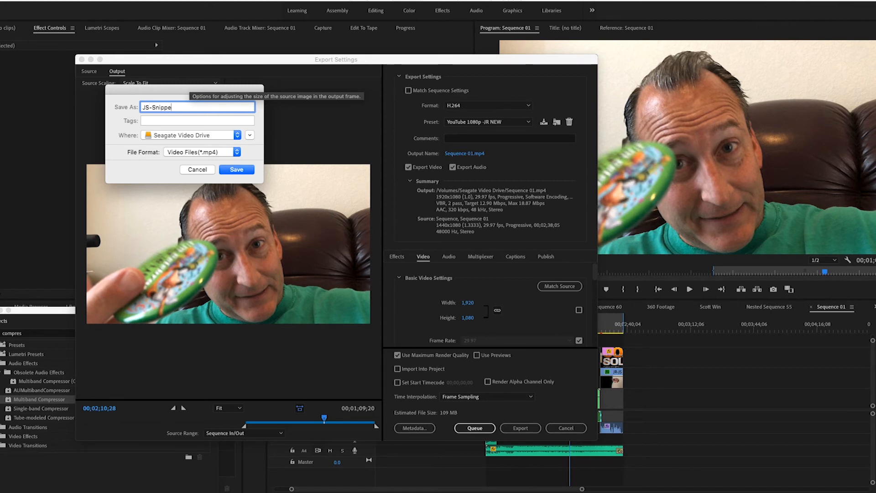
{"action": "type", "text": "t001Video"}
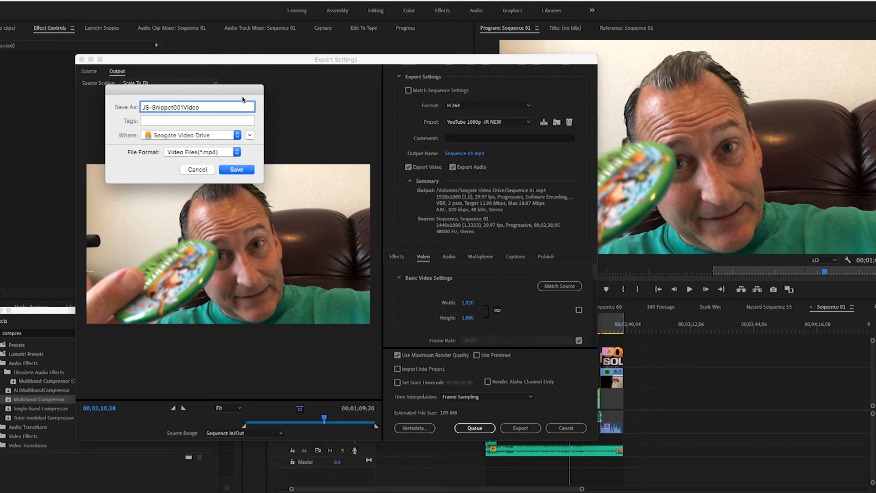
{"action": "left_click", "coordinate": [237, 170]}
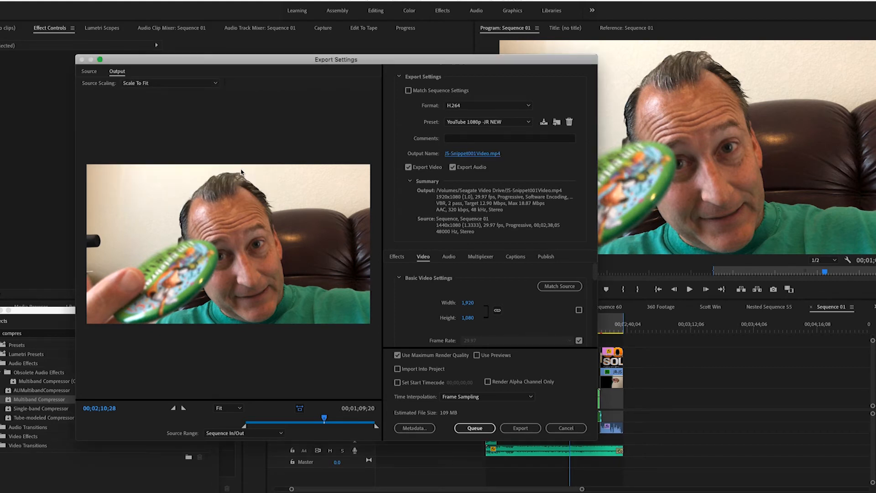
{"action": "left_click", "coordinate": [521, 429]}
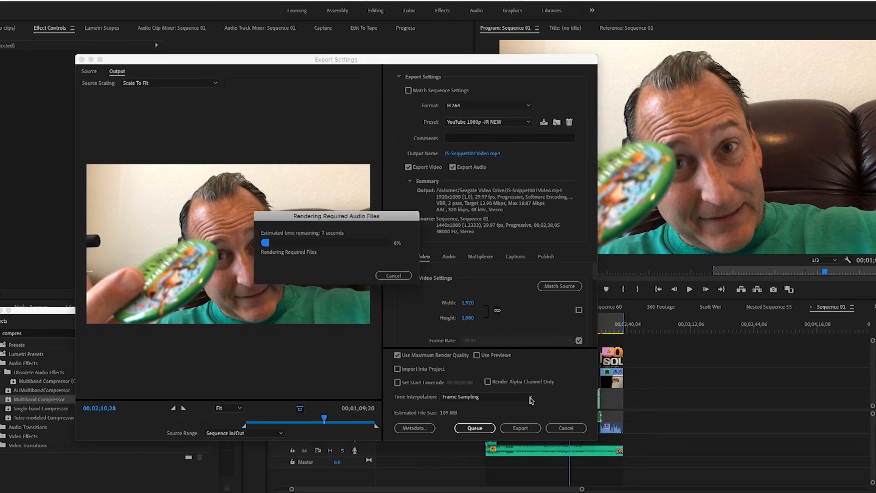